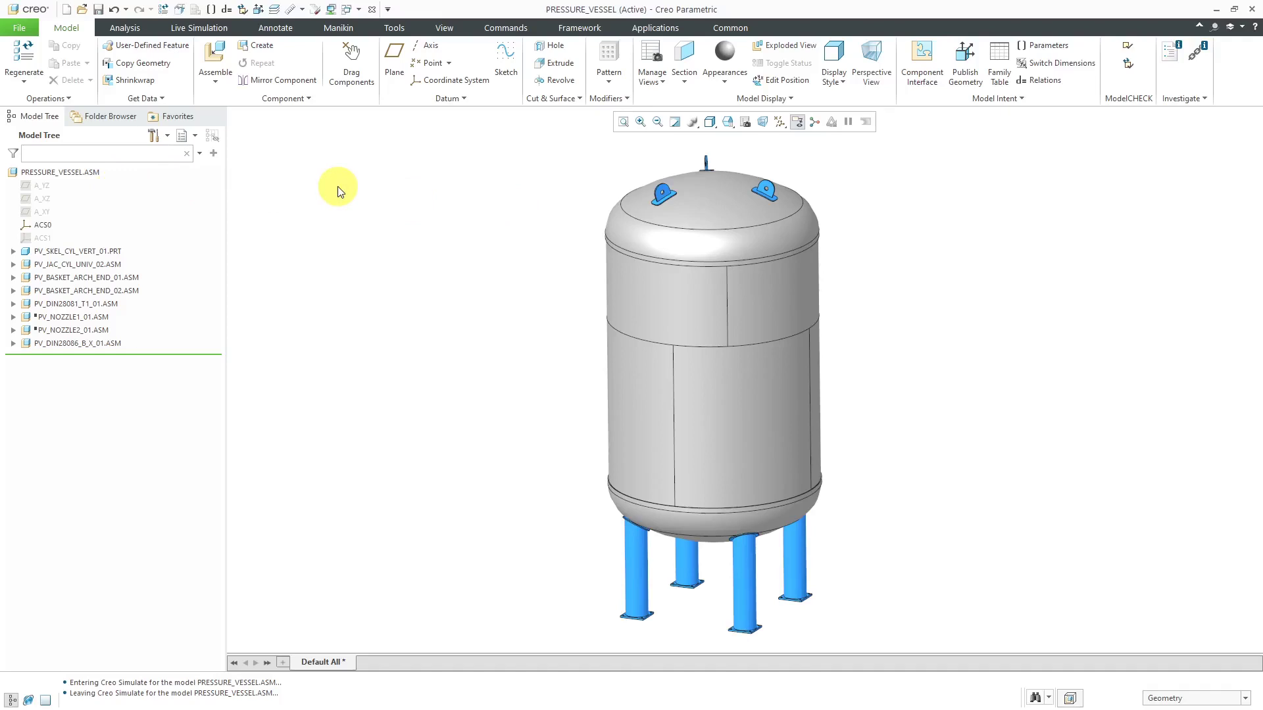
Create an X-direction section through the vessel and rename it from XSEC0001 to A.
left_click(684, 83)
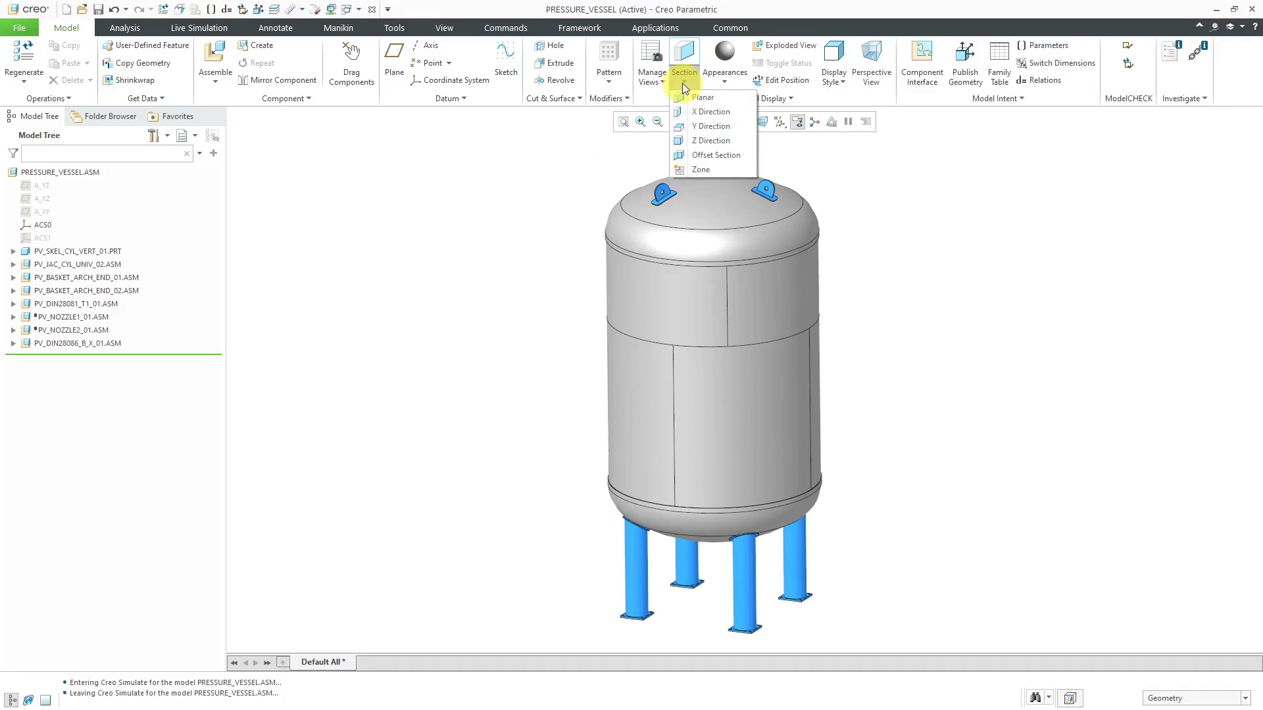
left_click(696, 110)
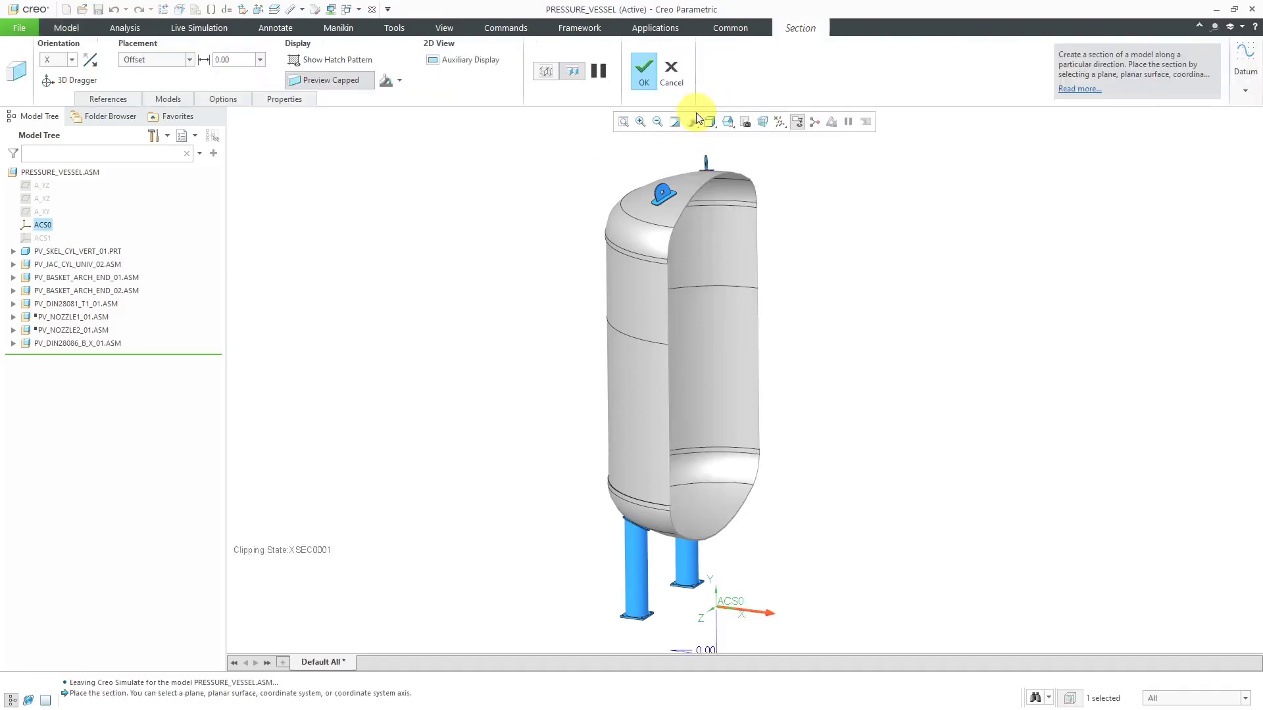
middle_click_drag(685, 367, 626, 369)
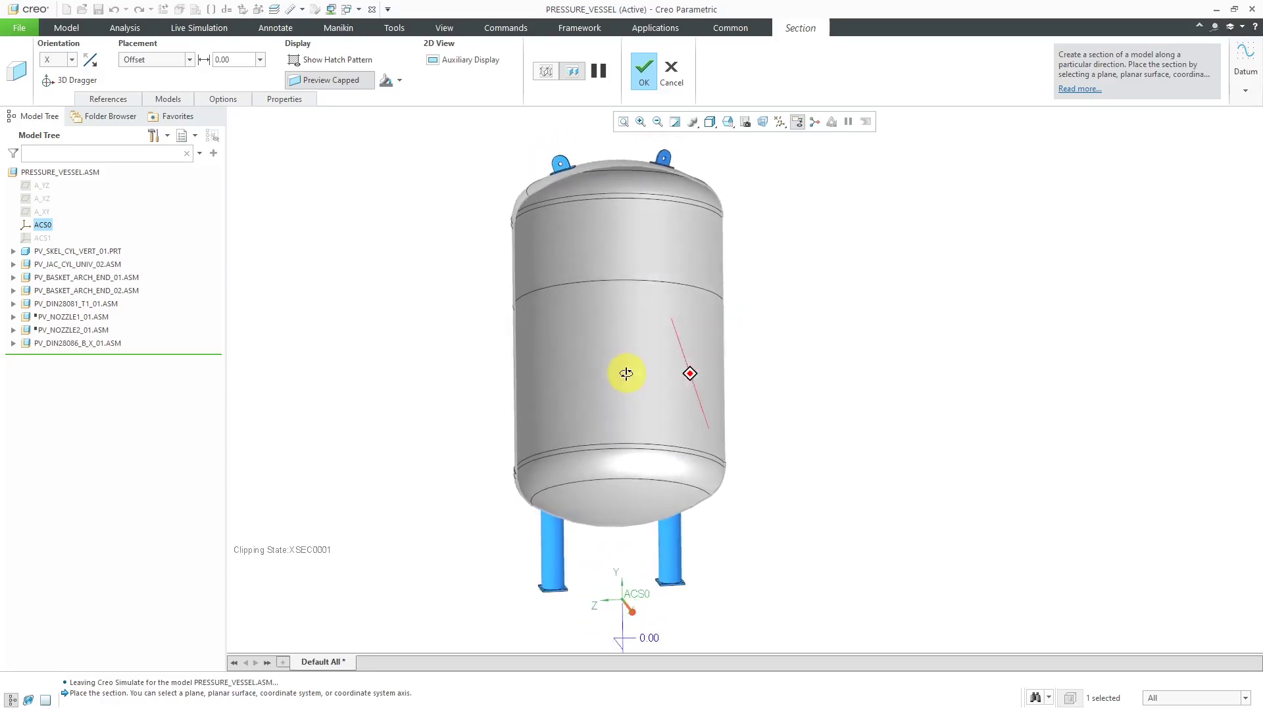
left_click(284, 100)
double_click(325, 134)
type("A")
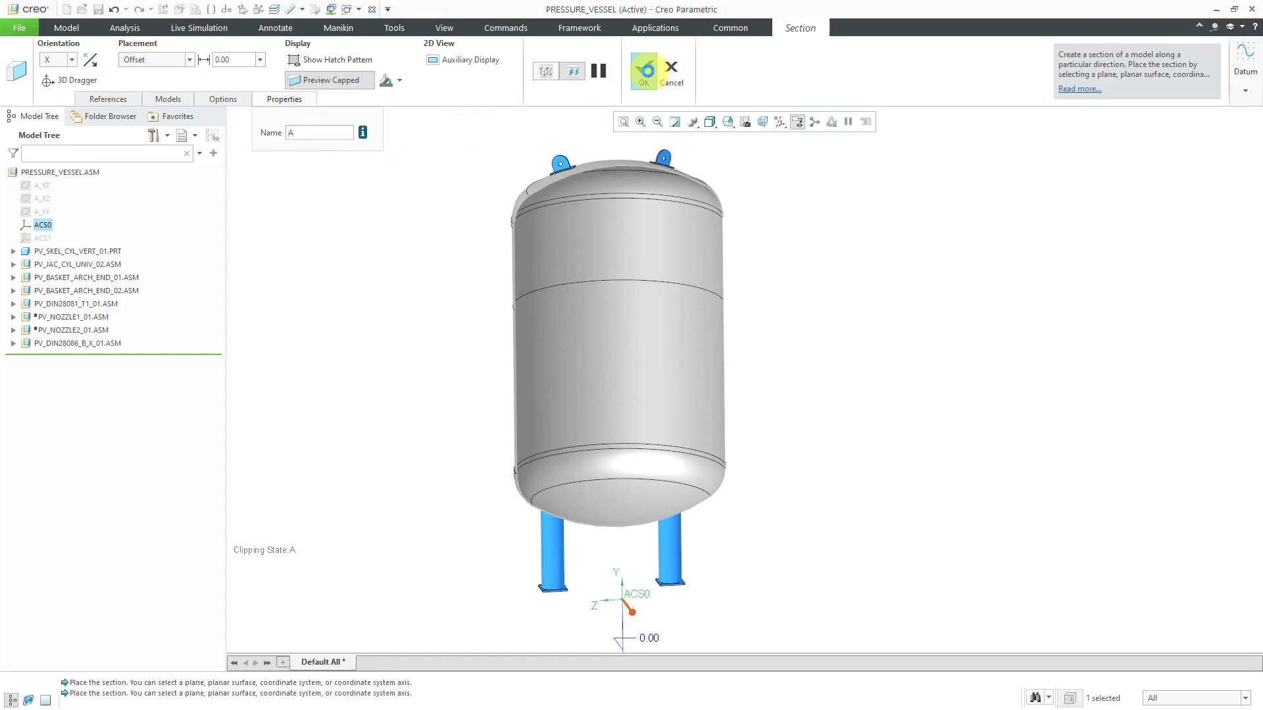
left_click(644, 70)
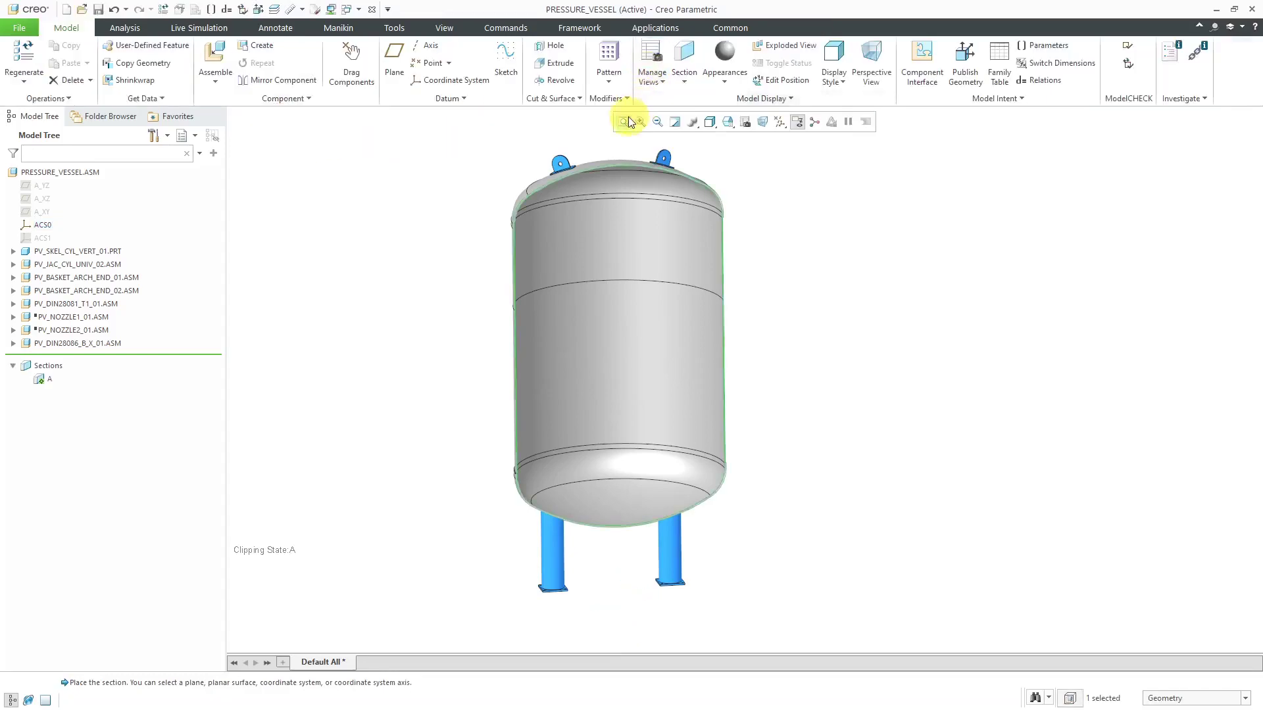
Clear the selection and launch Simulate from Applications to enter Structure mode.
left_click(816, 356)
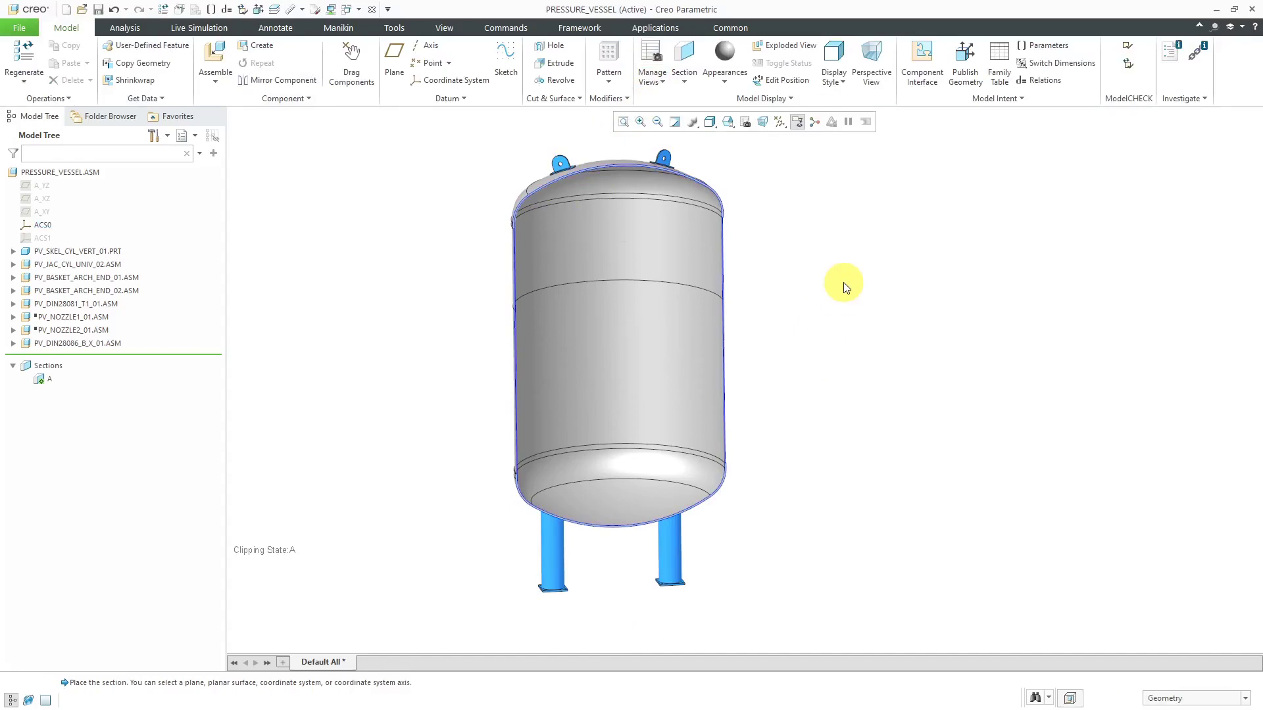
left_click(666, 27)
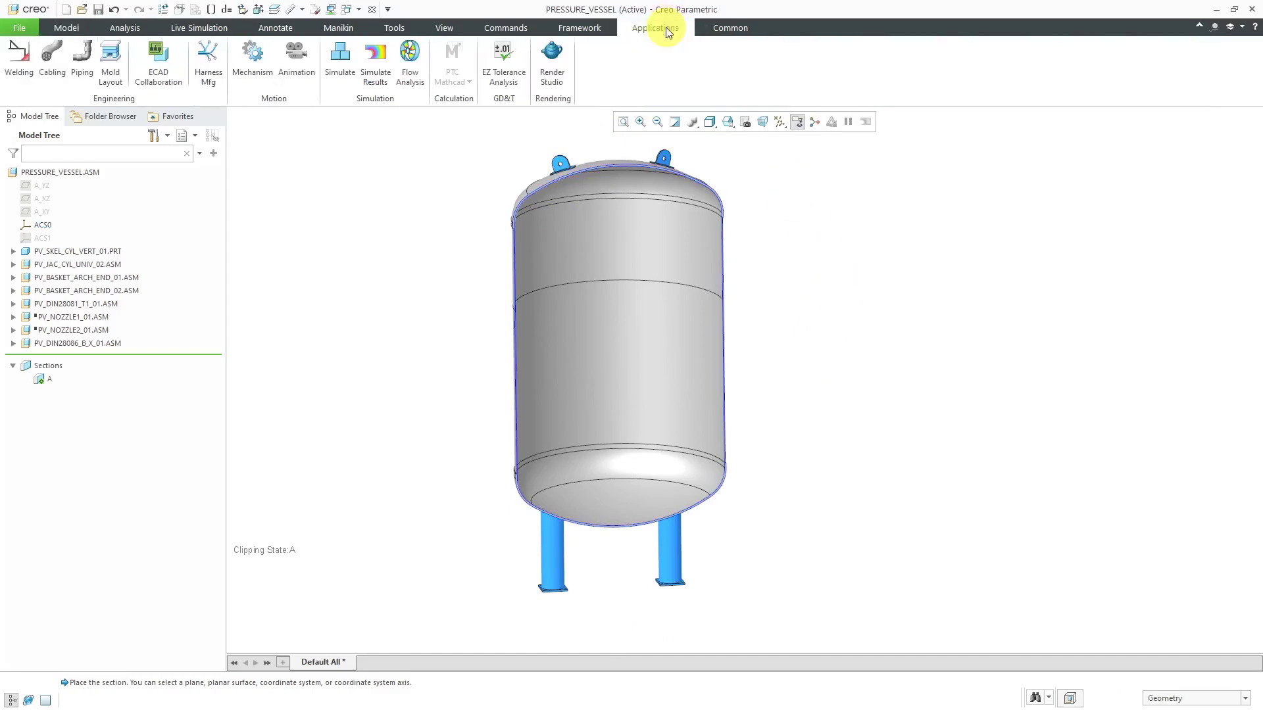
left_click(339, 66)
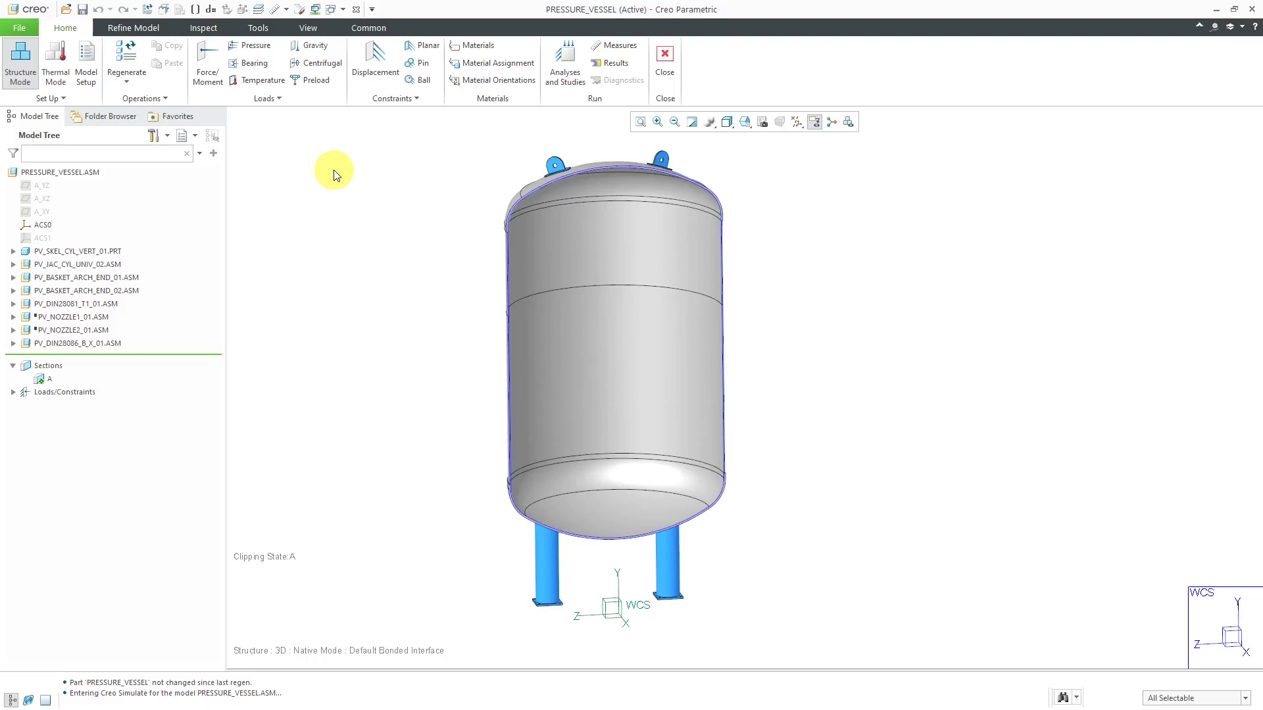
Start a new pressure load named CONSTANT-PRESSURE in LoadSet1.
left_click(250, 49)
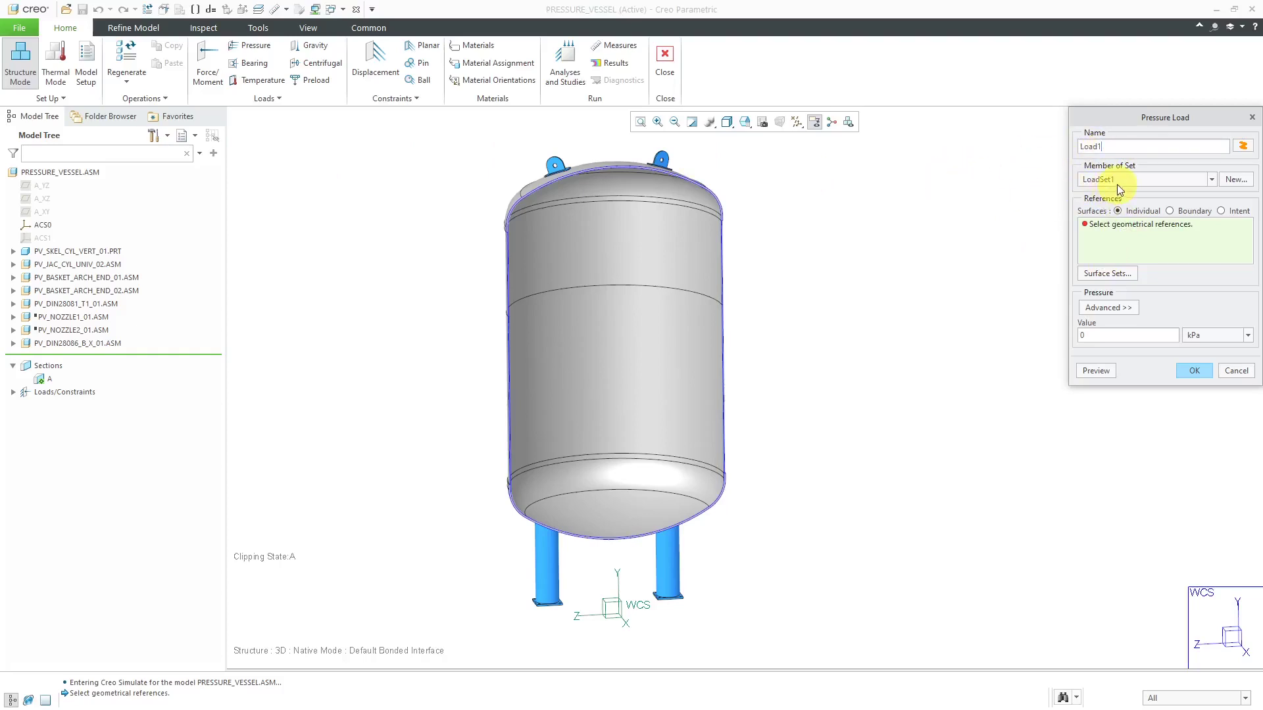
double_click(1109, 146)
type("CONS")
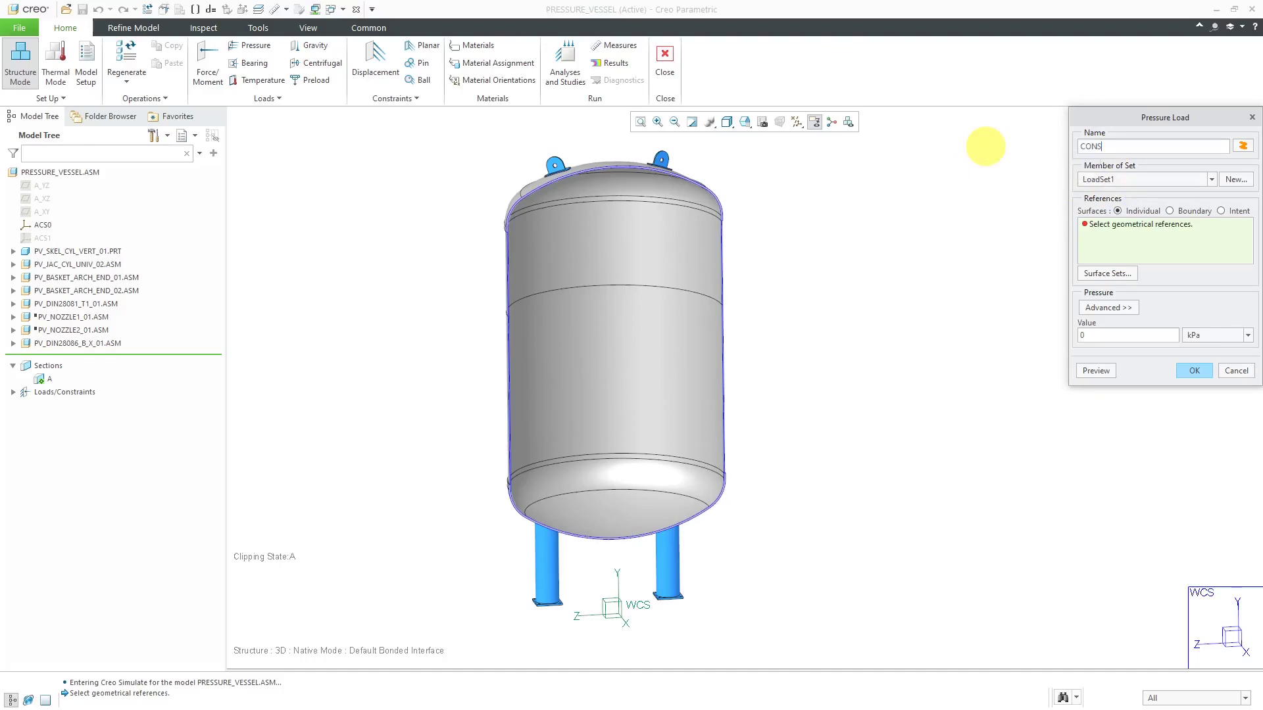
type("TANT-PRESSURE")
left_click(1108, 179)
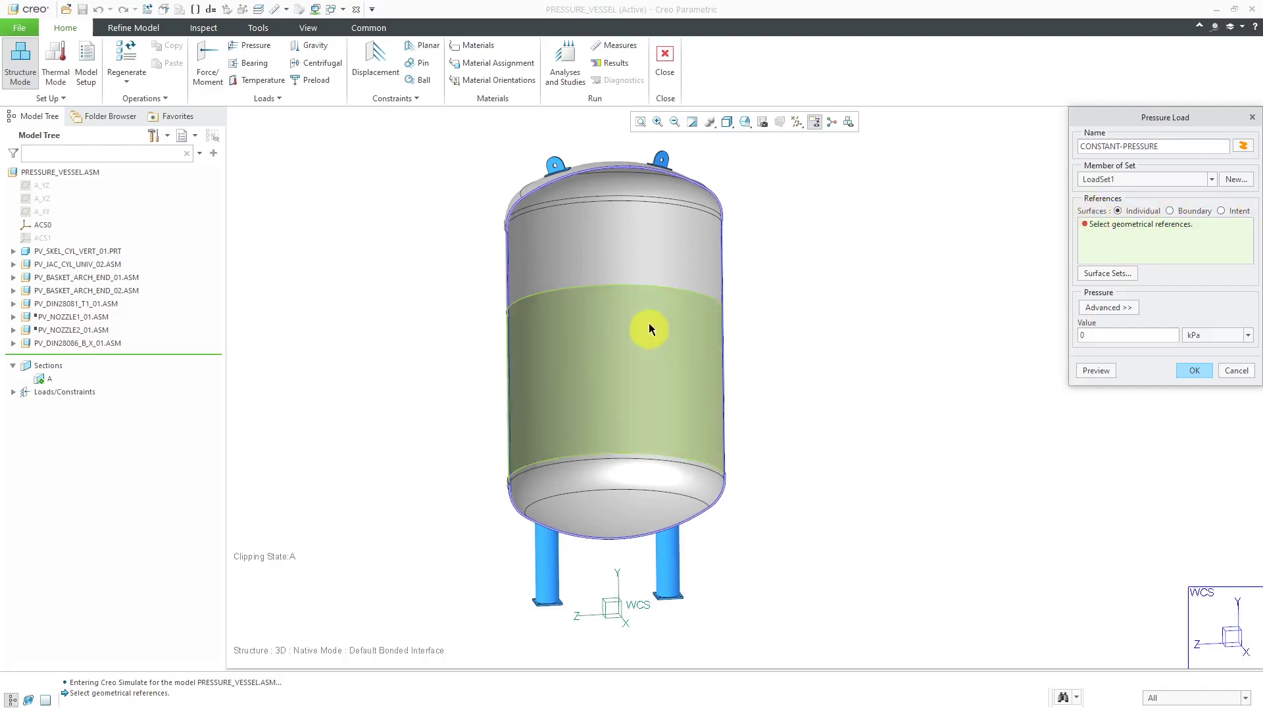
Add the top head, its outer ring, both cylinder bands, the lower knuckle and the bottom dish.
middle_click_drag(648, 322, 625, 137)
left_click(625, 136)
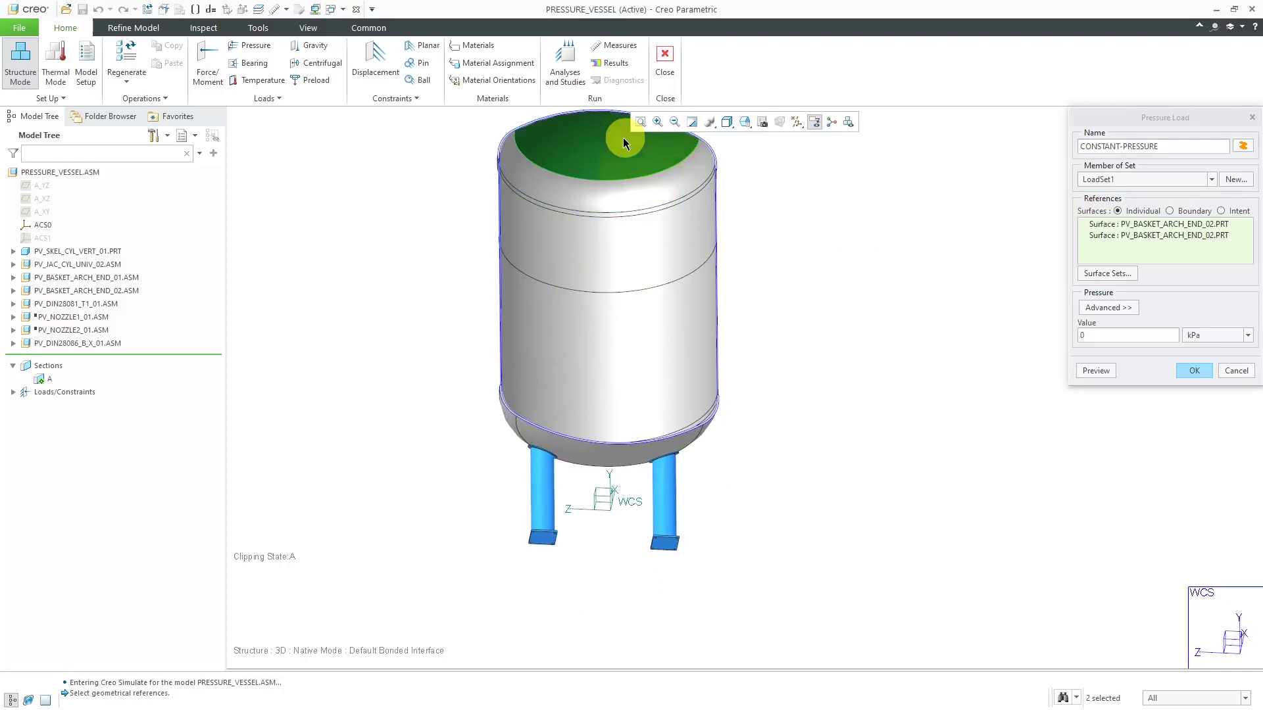
left_click(661, 192, "ctrl")
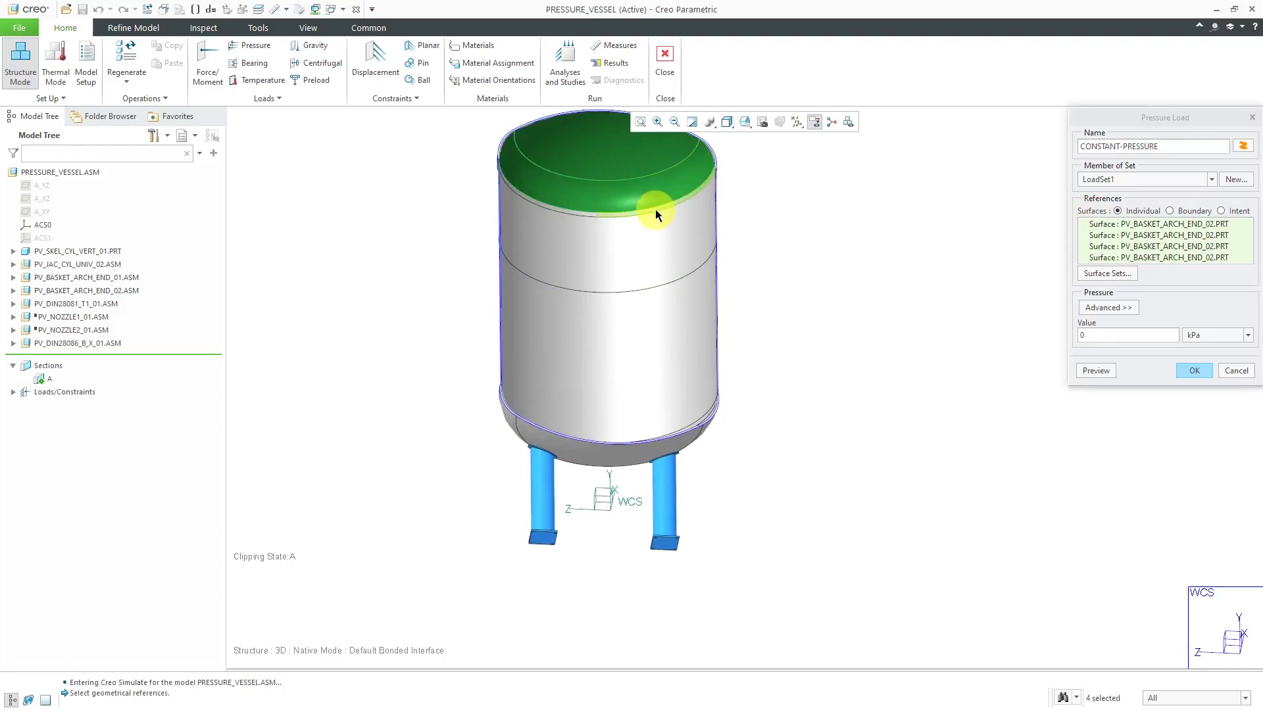
scroll(655, 209, "up", 5)
left_click(653, 309, "ctrl")
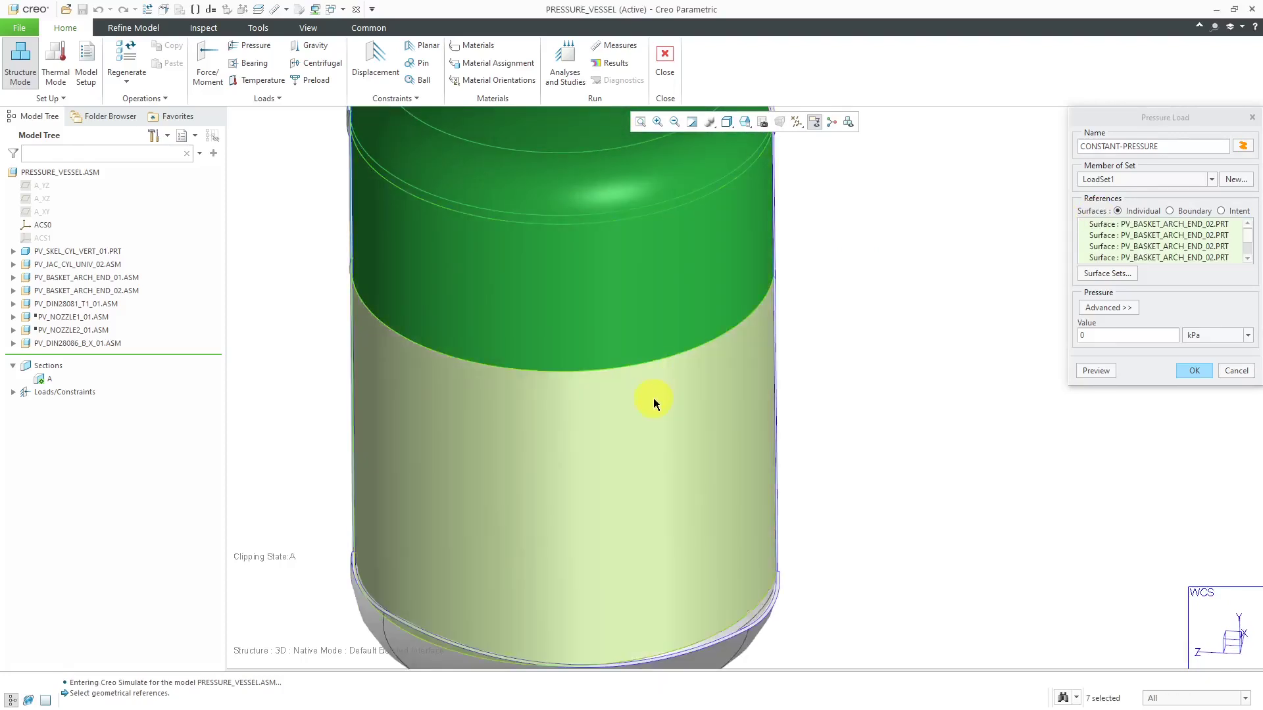
left_click(653, 399, "ctrl")
scroll(651, 257, "down", 6)
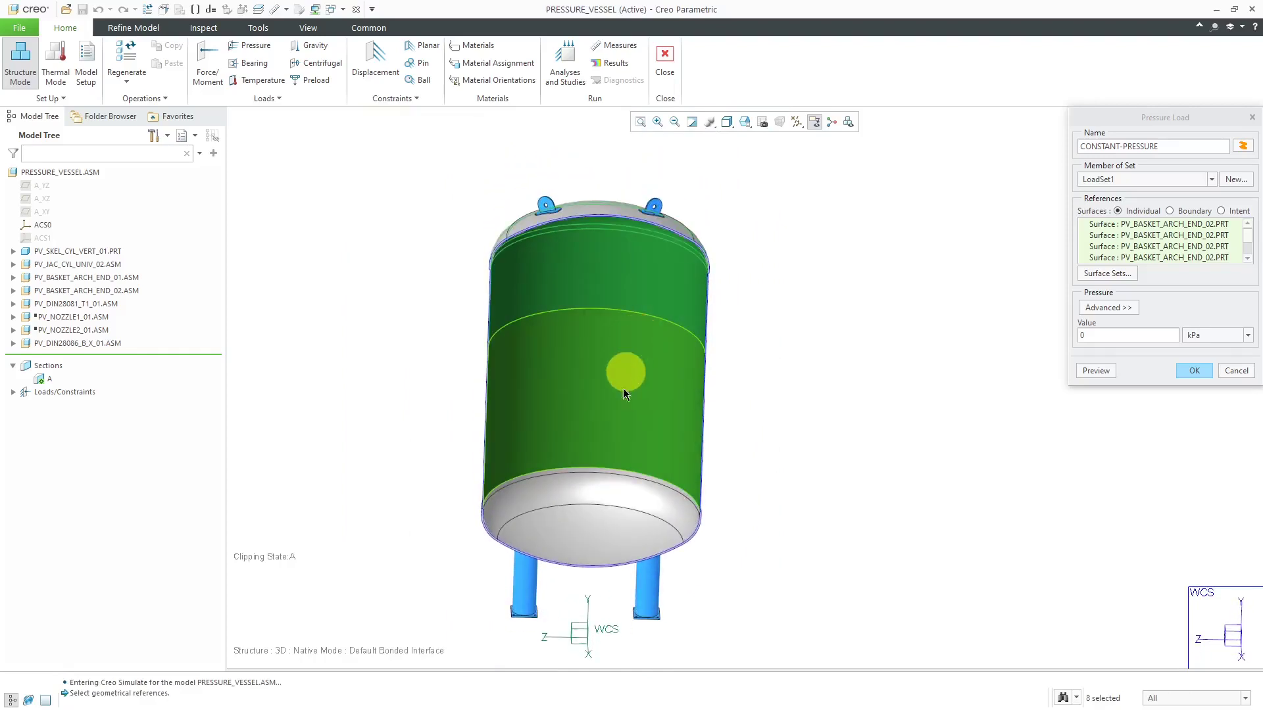
scroll(629, 483, "up", 5)
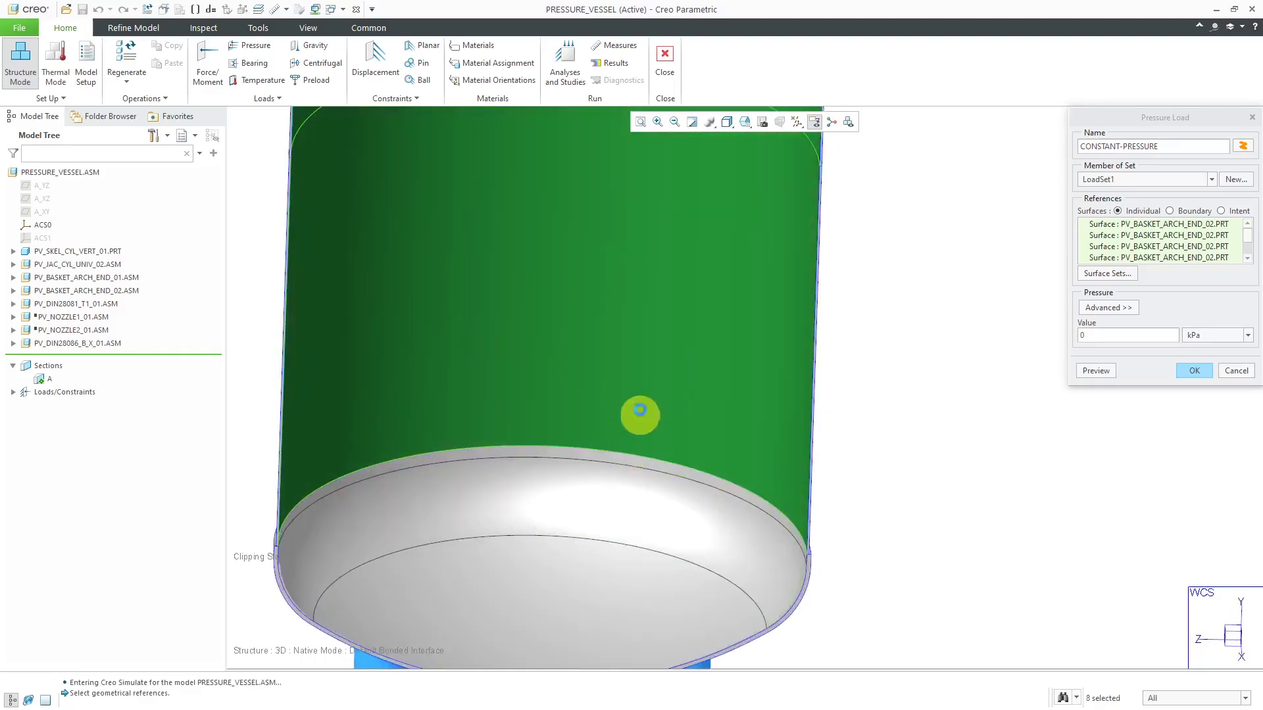
scroll(630, 395, "down", 4)
left_click(641, 427, "ctrl")
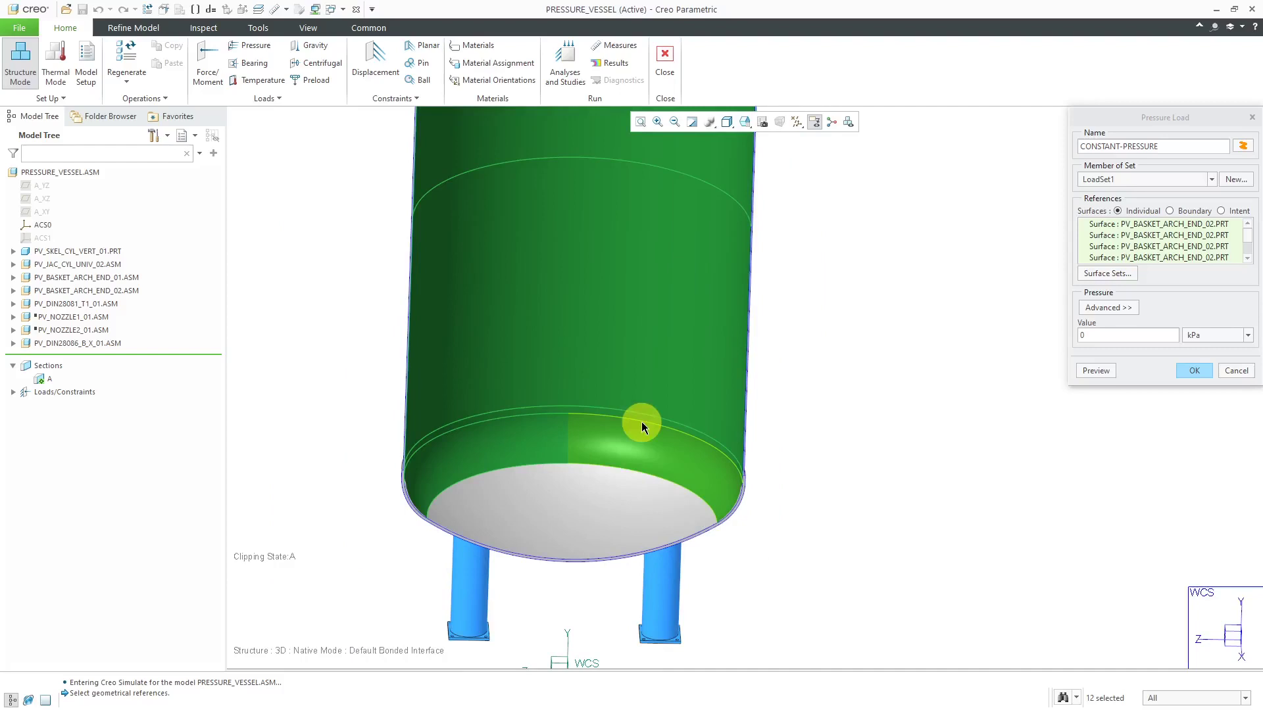
left_click(616, 485, "ctrl")
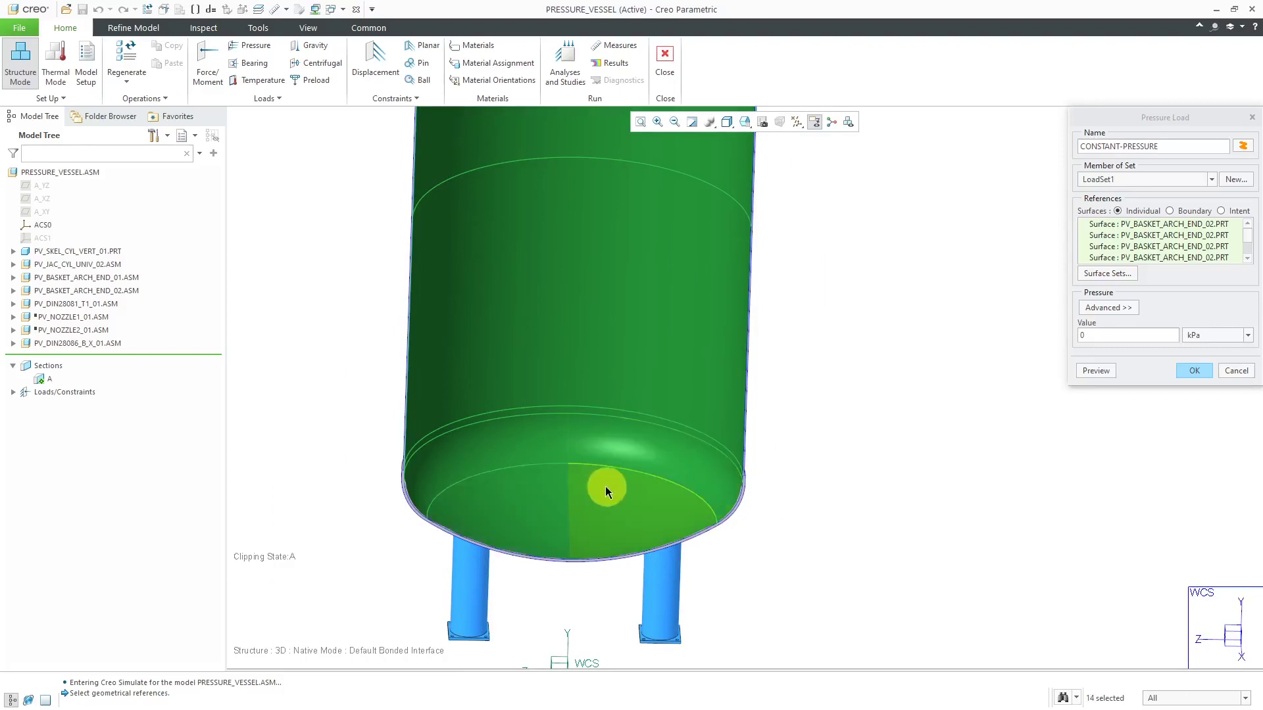
scroll(599, 487, "down", 5)
mouse_move(598, 485)
middle_mouse_down()
mouse_move(575, 403)
mouse_move(566, 454)
middle_mouse_up()
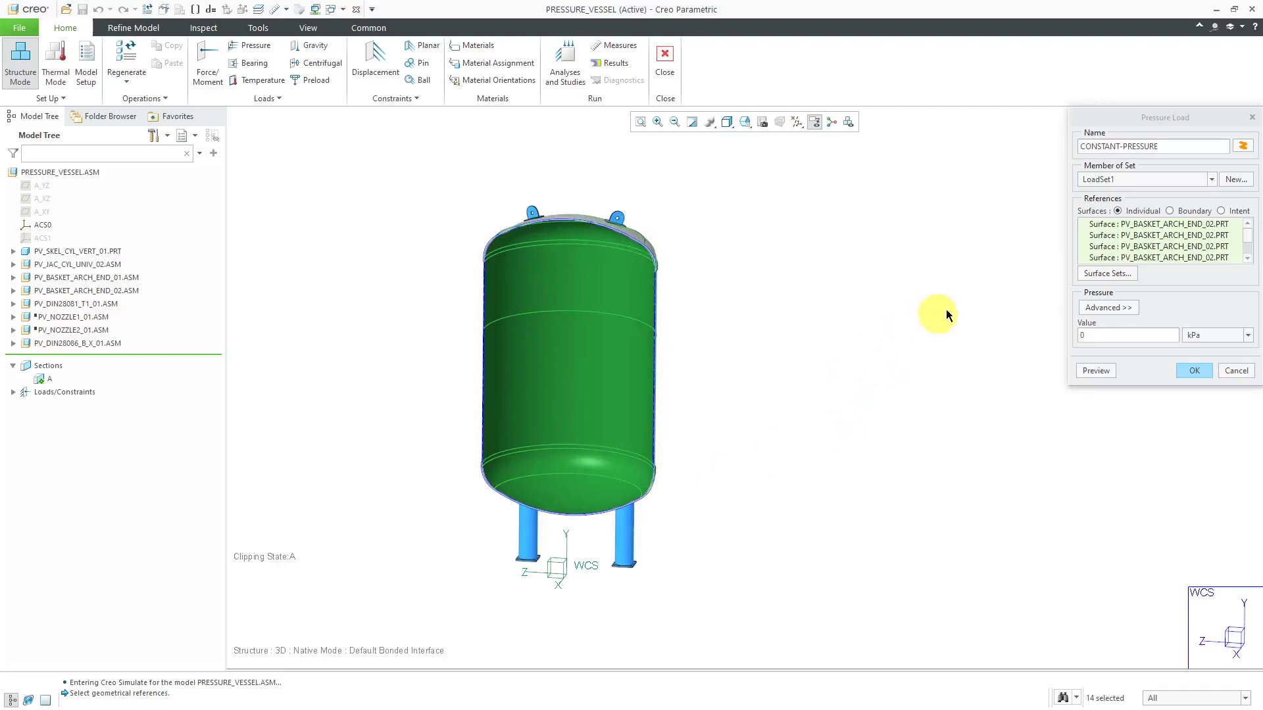
Check the picked surface set, then set the pressure value to 20 atm.
left_click(1108, 273)
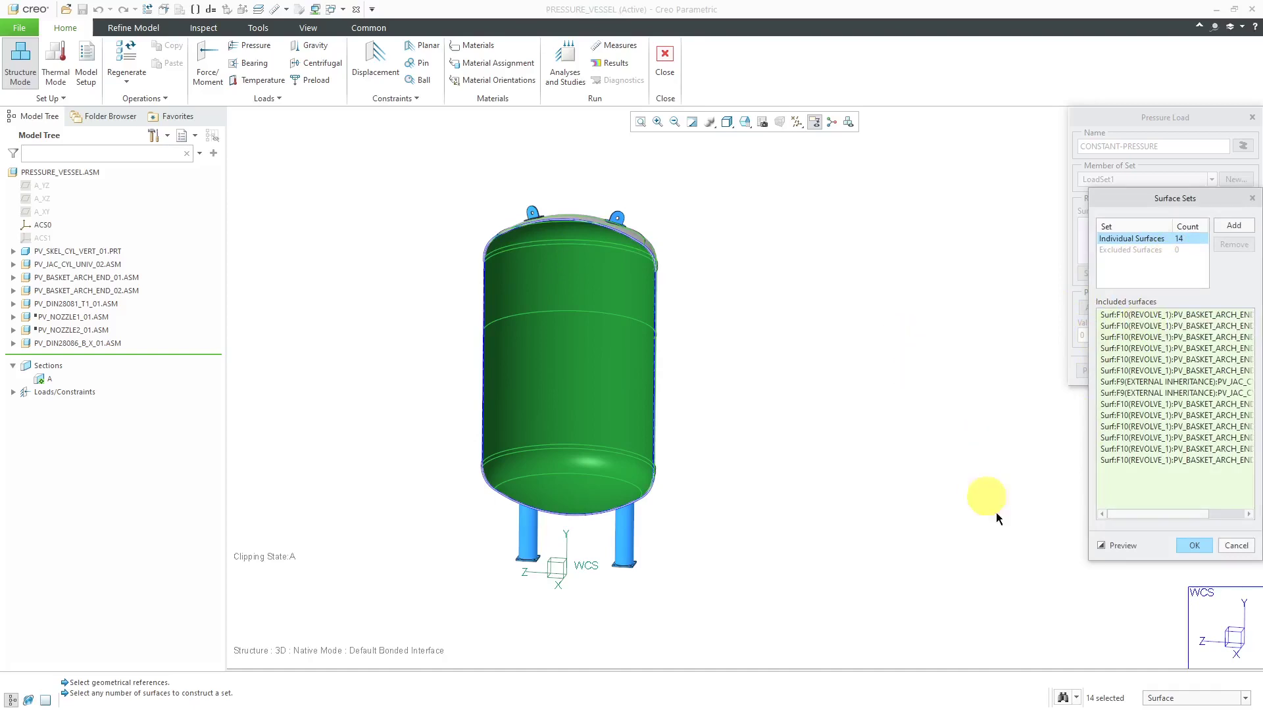
left_click(1236, 546)
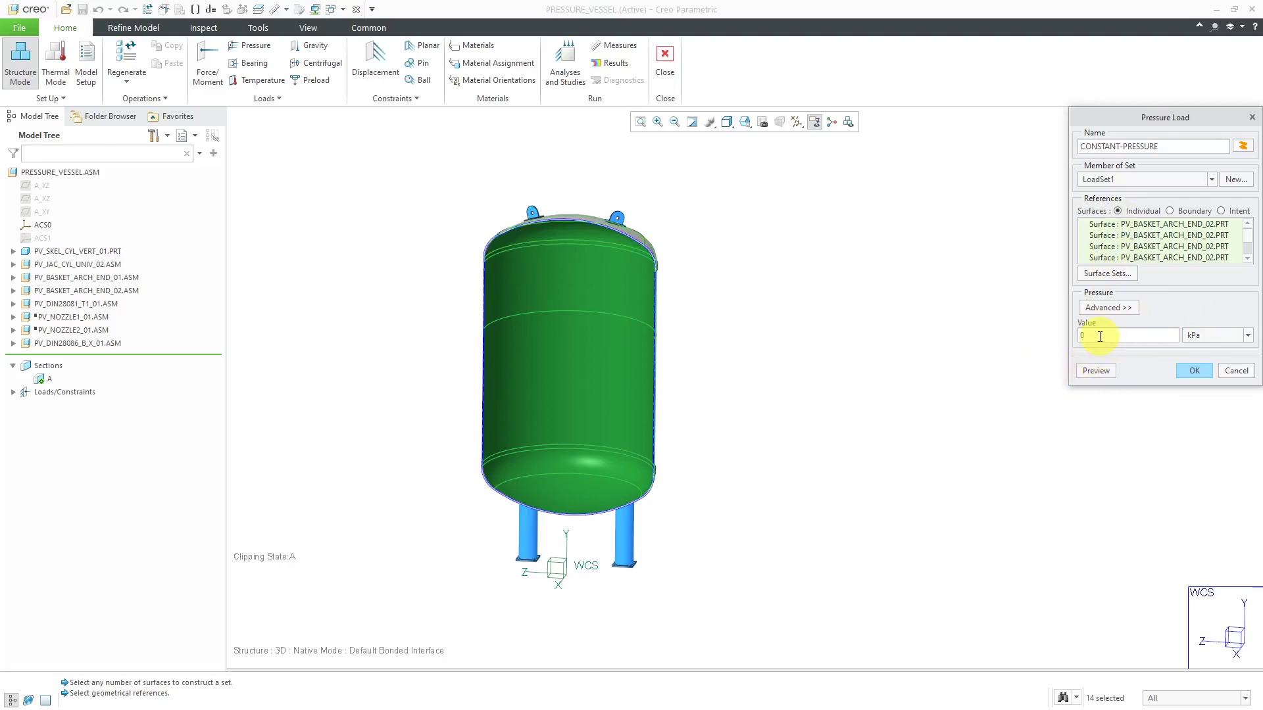
left_click(1248, 337)
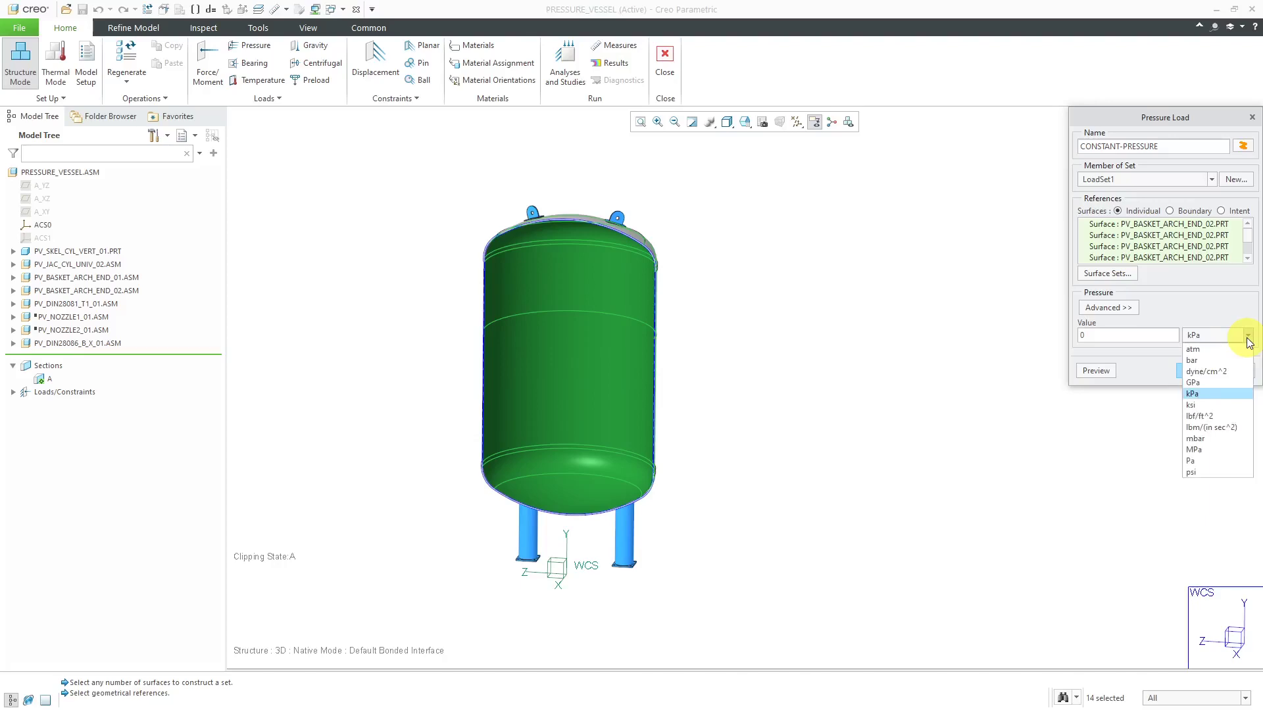
left_click(1194, 350)
double_click(1082, 335)
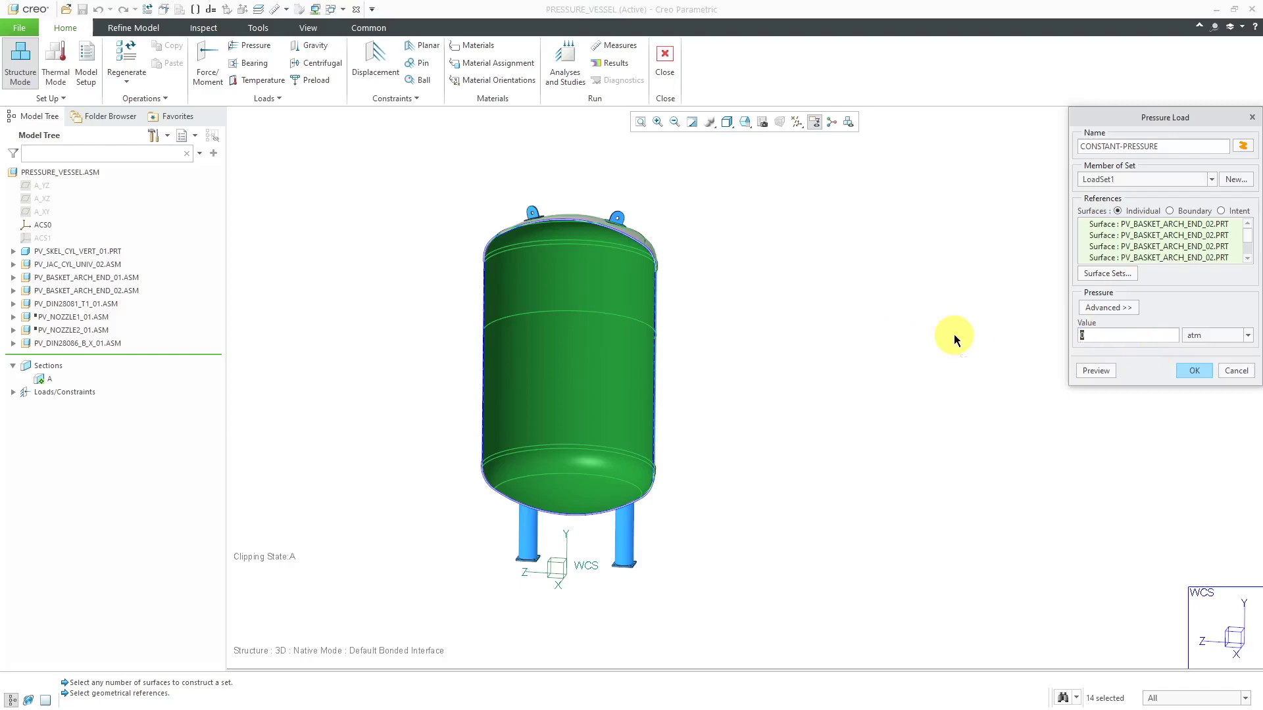
type("20")
Preview and confirm the 20 atm CONSTANT-PRESSURE load, then clear the selection.
left_click(1099, 371)
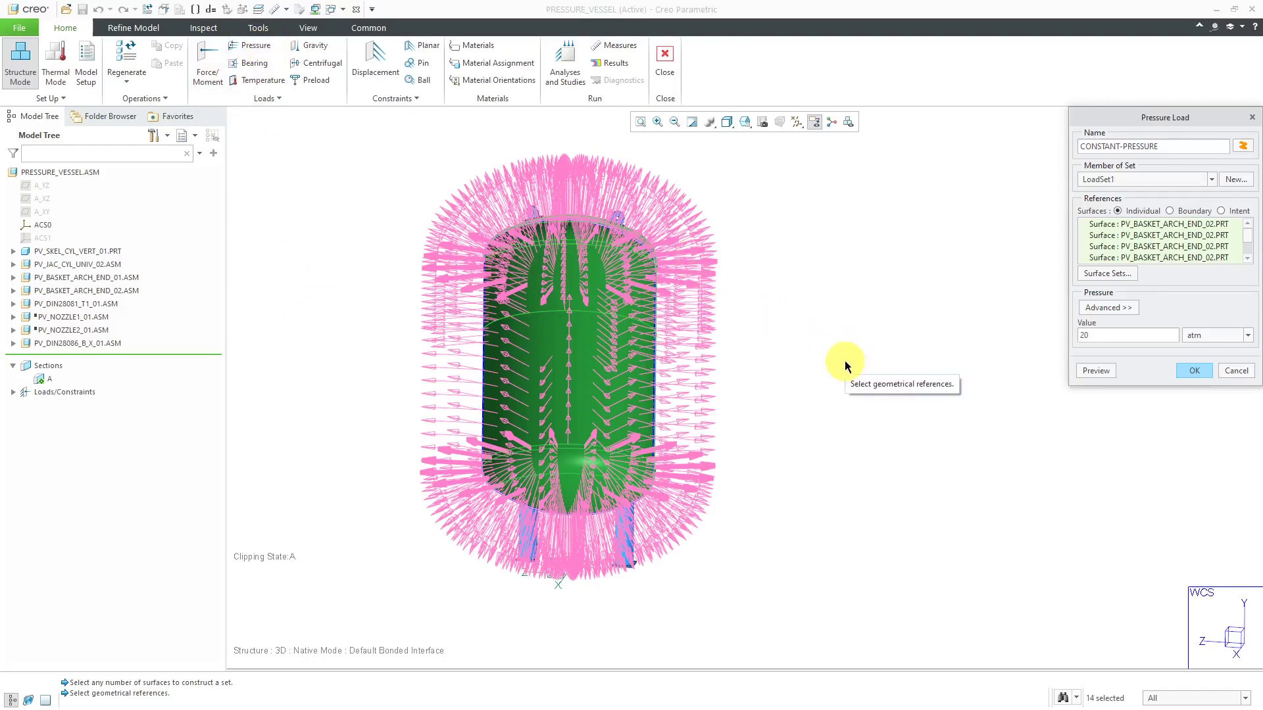
left_click(1195, 371)
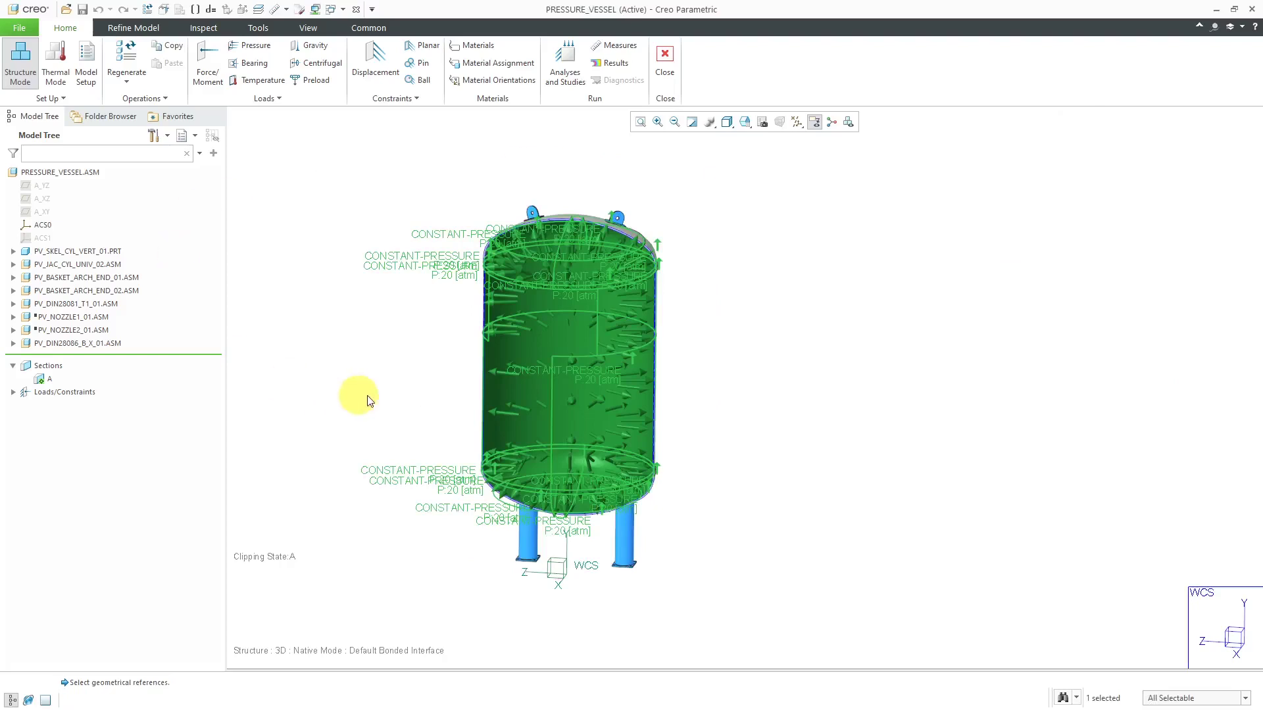
left_click(388, 386)
mouse_move(395, 387)
middle_mouse_down()
mouse_move(375, 378)
mouse_move(395, 382)
middle_mouse_up()
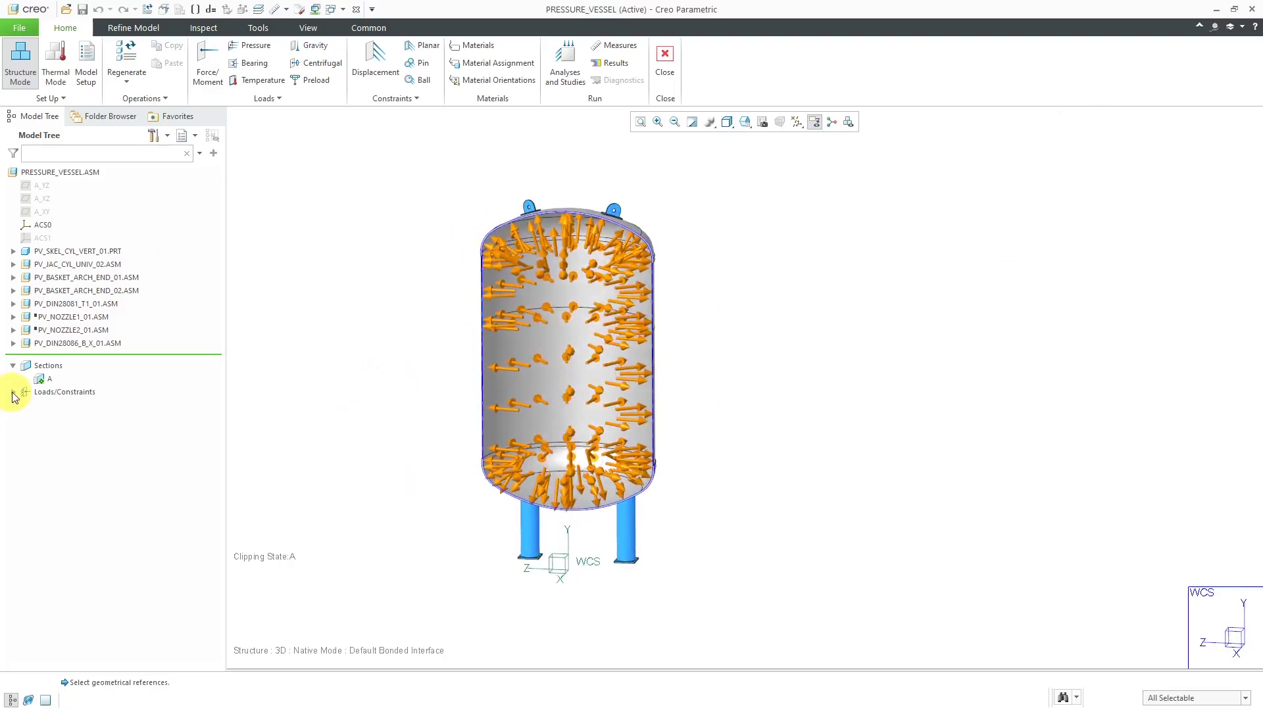
Hide the CONSTANT-PRESSURE load symbols from the LoadSet1 entry in the model tree.
left_click(14, 393)
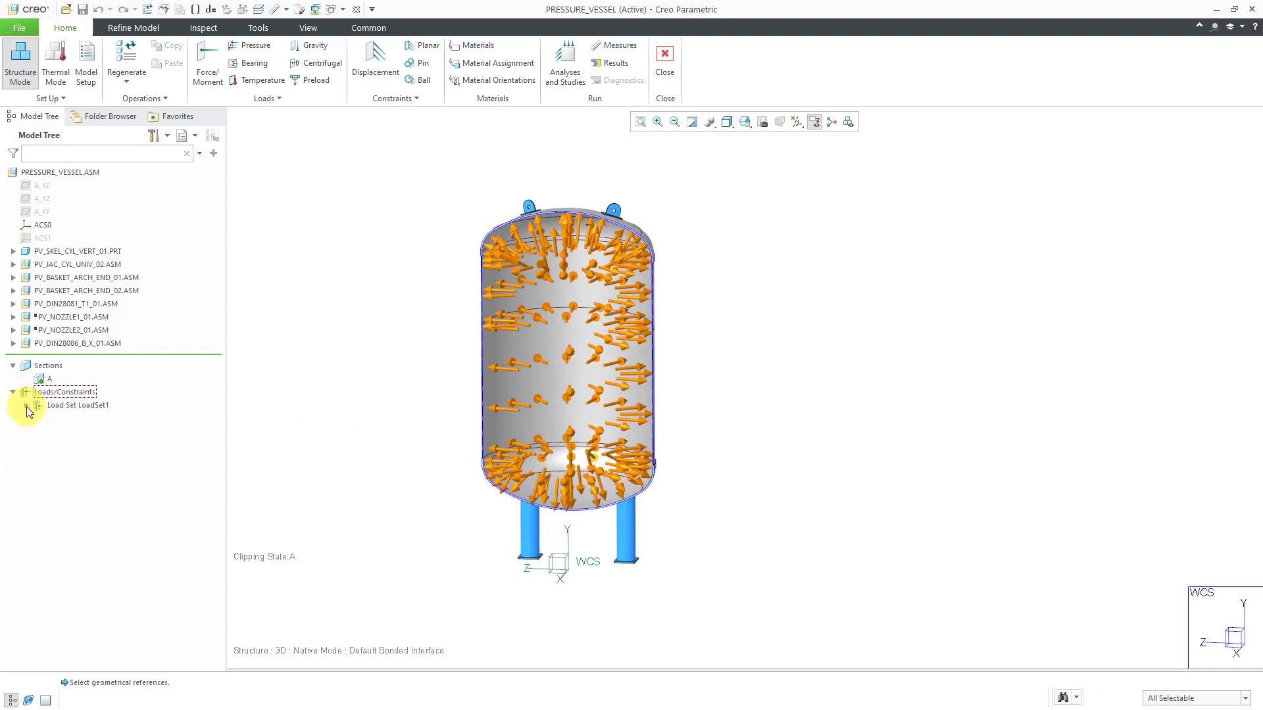
left_click(26, 406)
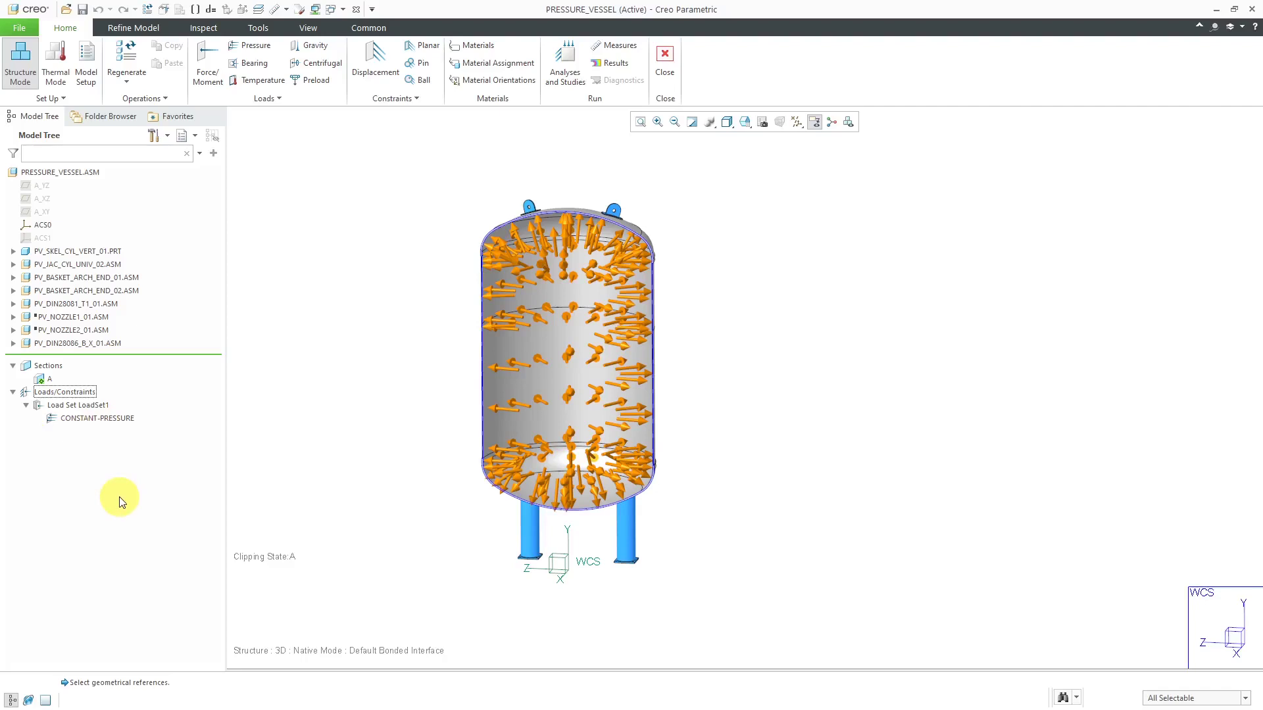
left_click(108, 420)
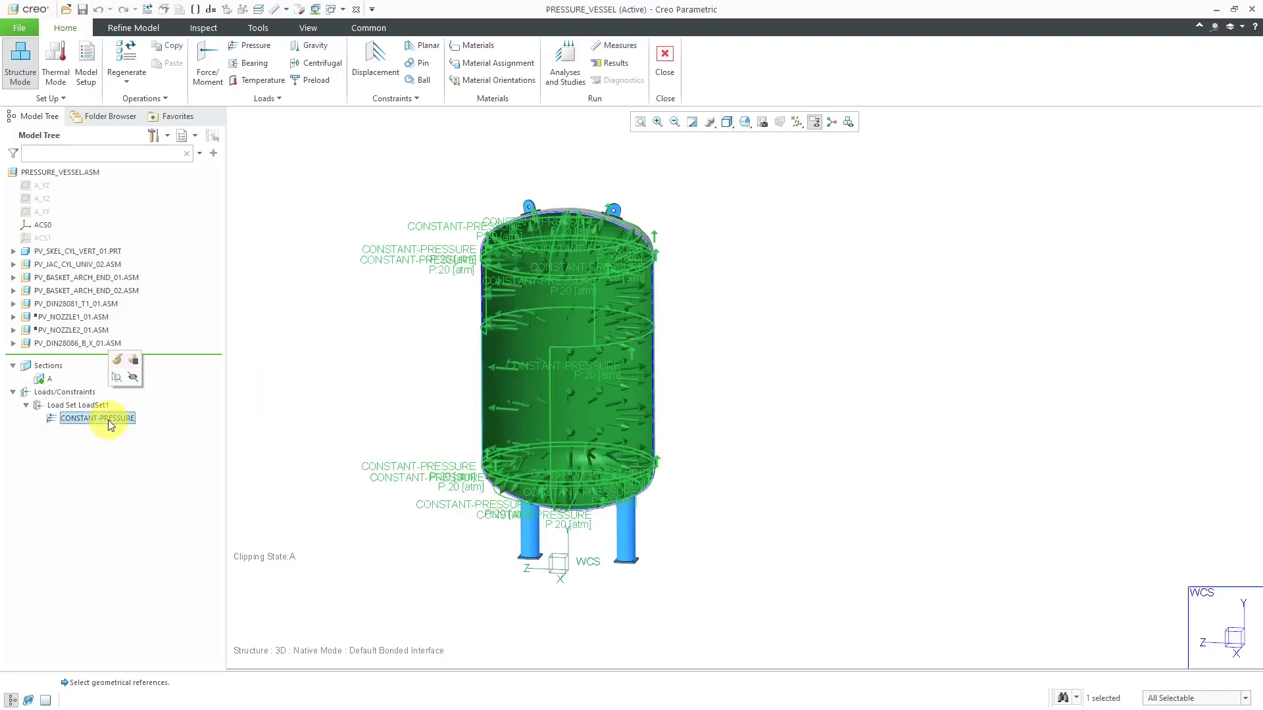
left_click(137, 381)
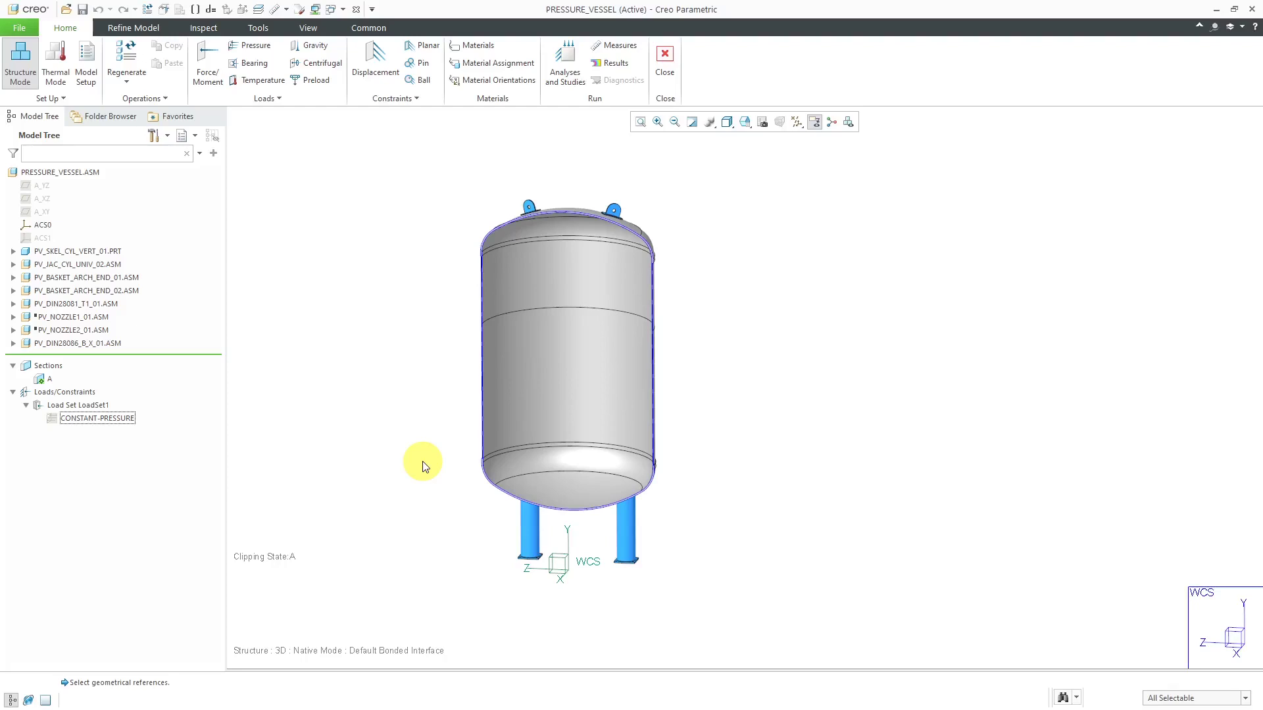
Select the vessel's top head, PV_BASKET_ARCH_END_02.PRT, in the graphics area.
middle_click_drag(460, 411, 451, 420)
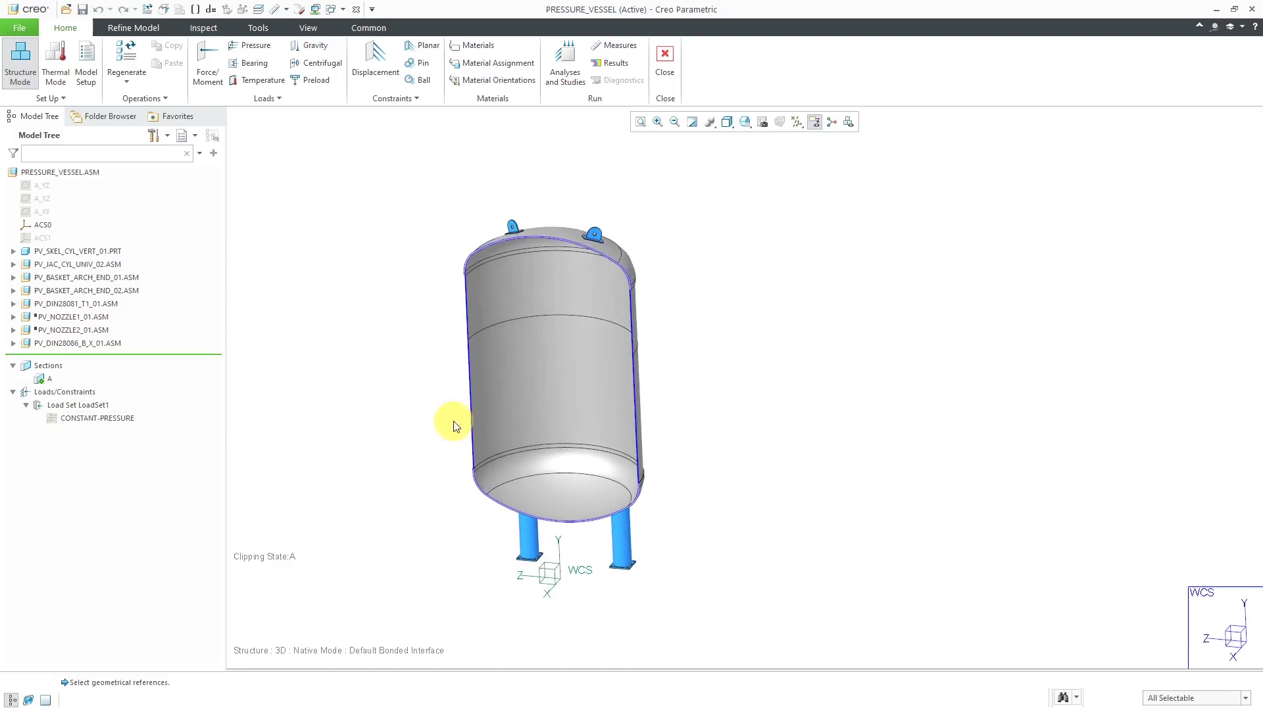
scroll(507, 337, "up", 2)
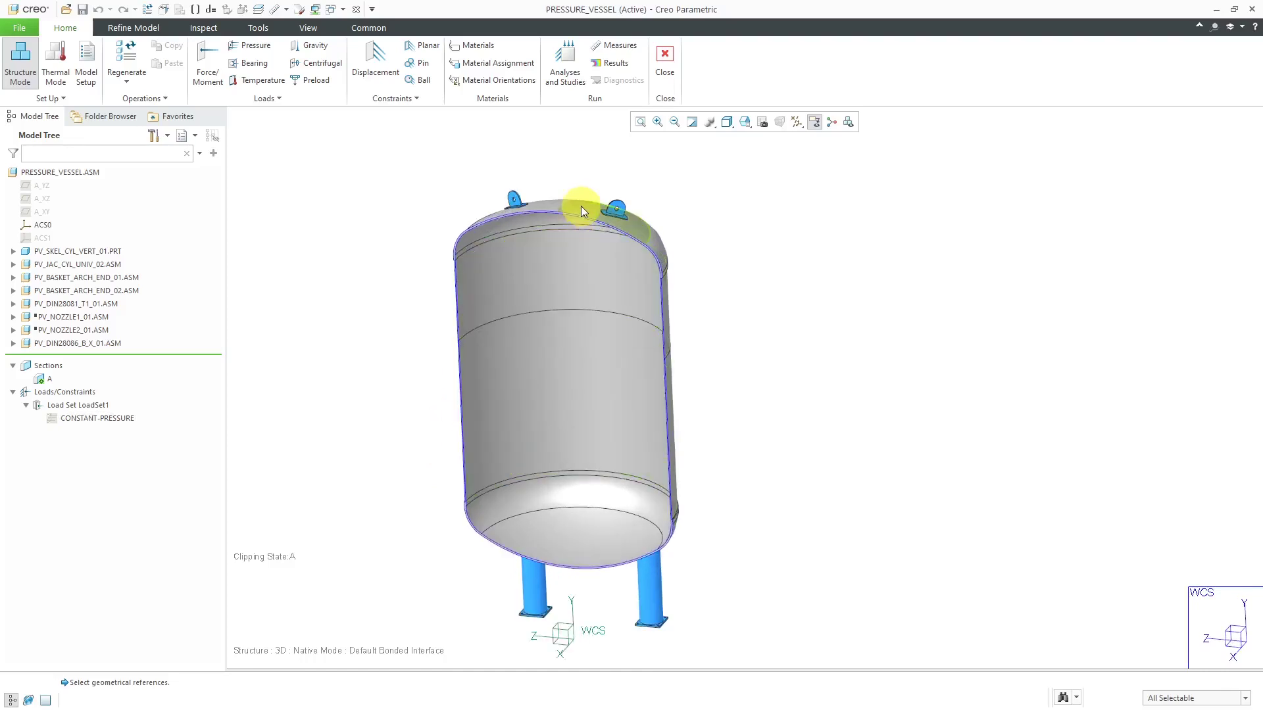
left_click(582, 210)
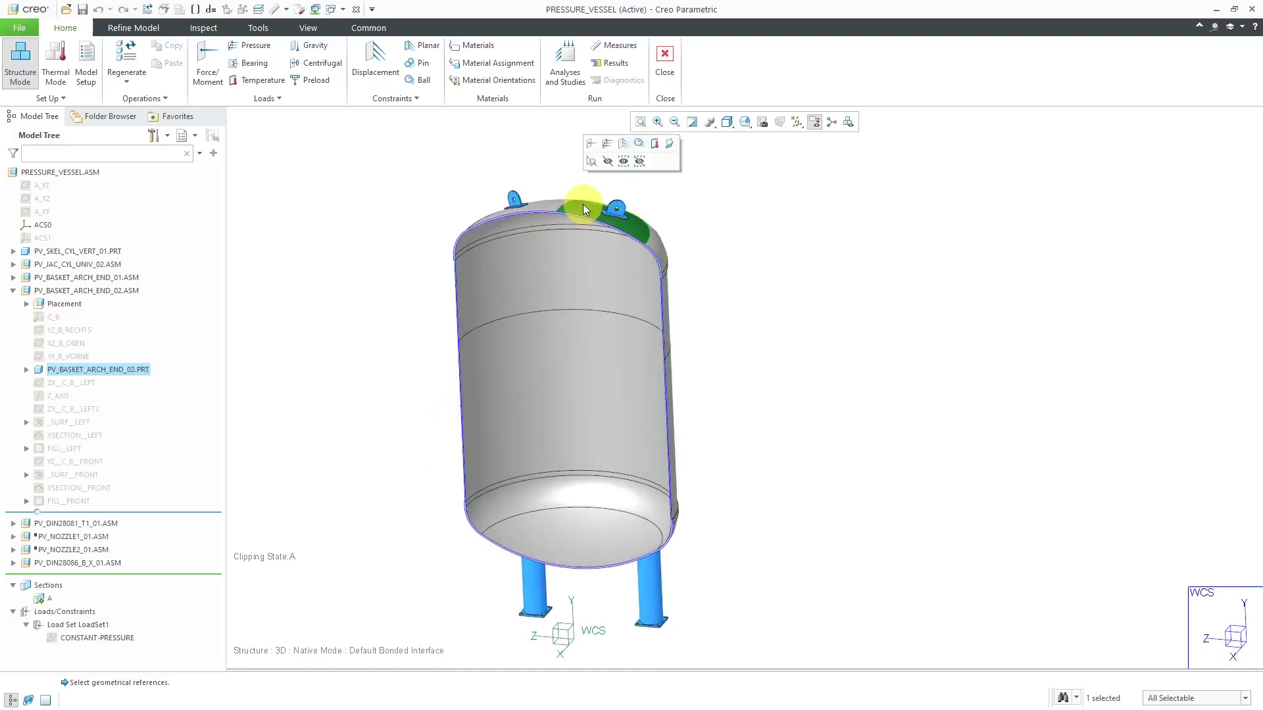
Open PV_BASKET_ARCH_END_02.PRT in its own window.
right_click(138, 371)
left_click(138, 306)
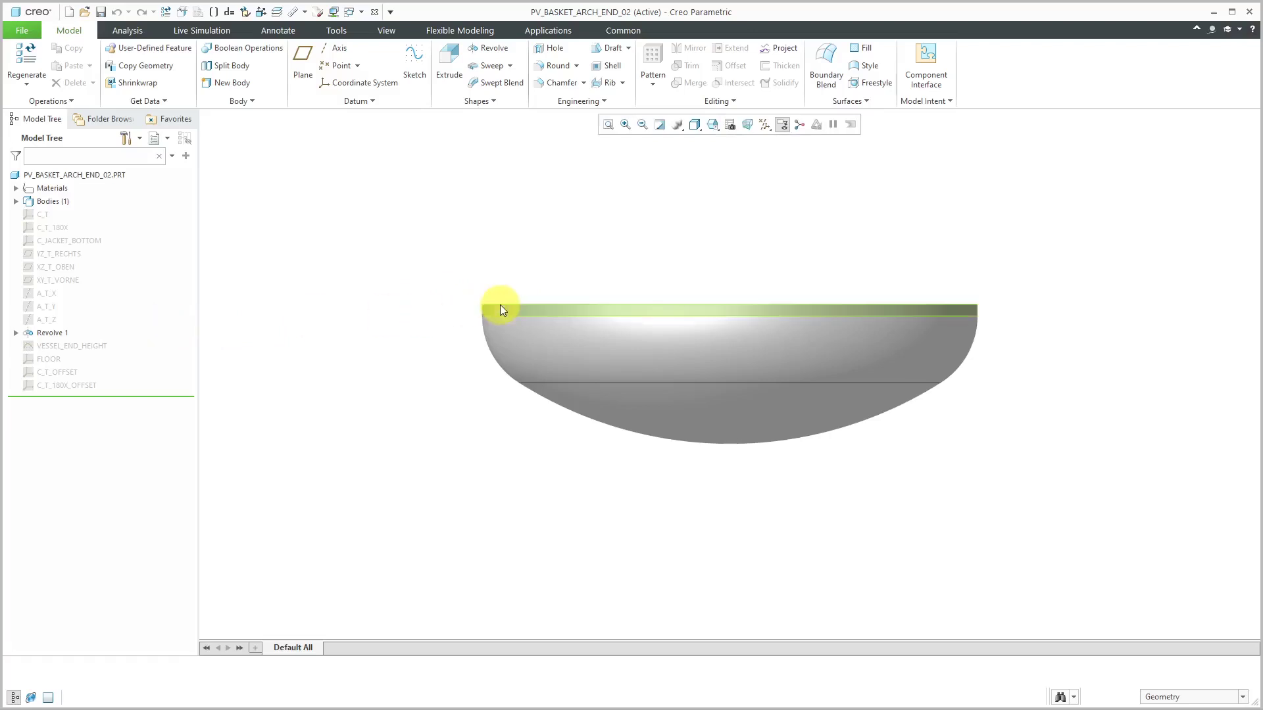
middle_click_drag(502, 309, 375, 521)
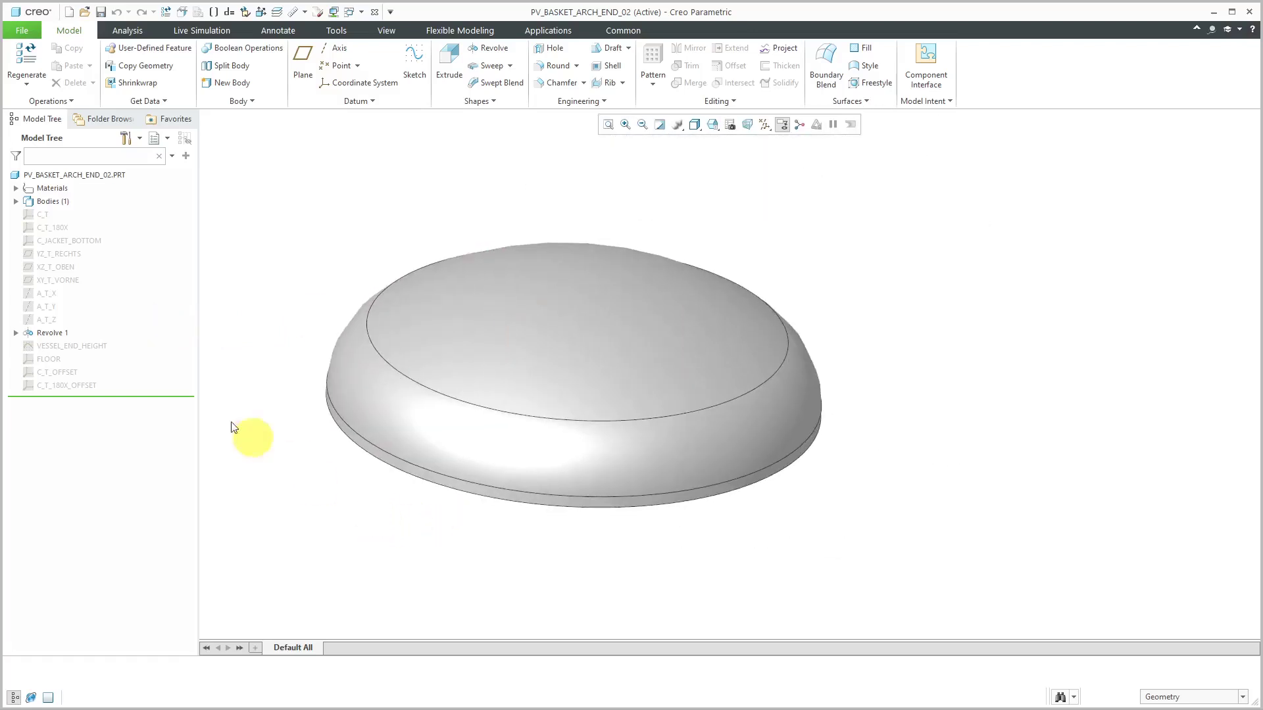
Unhide the head's datum axis A_T_Z.
left_click(52, 320)
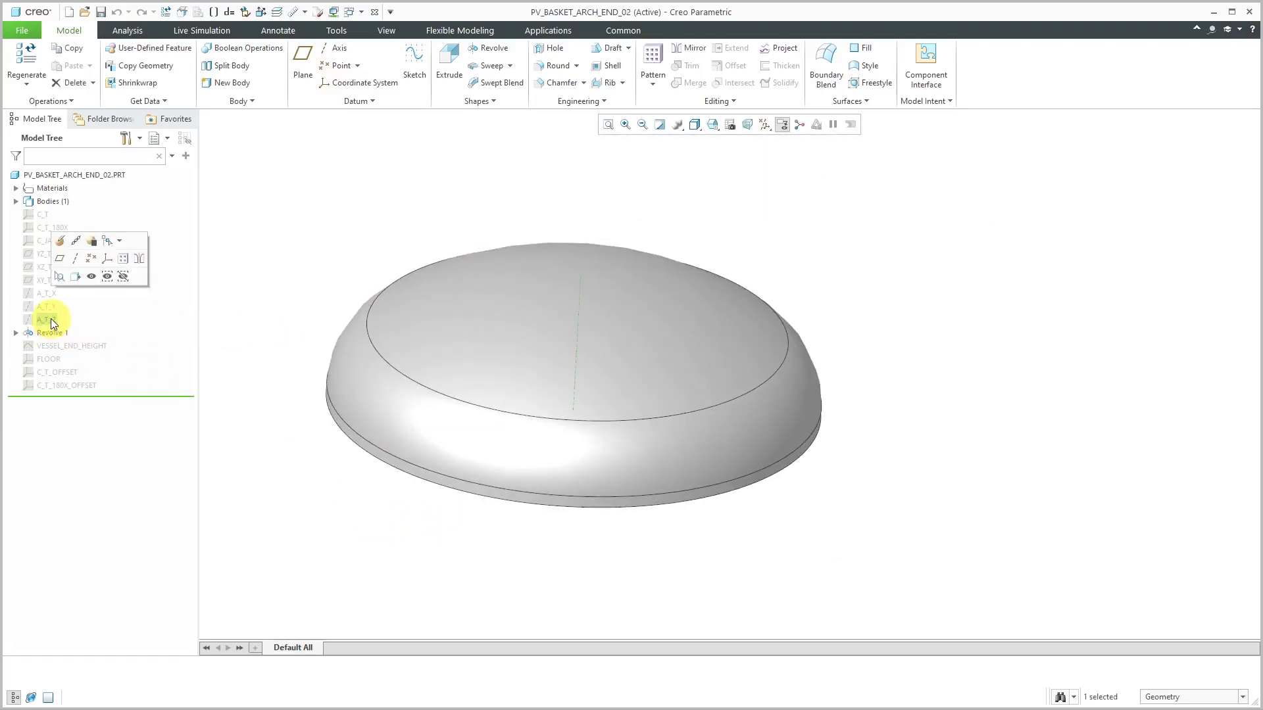
left_click(90, 277)
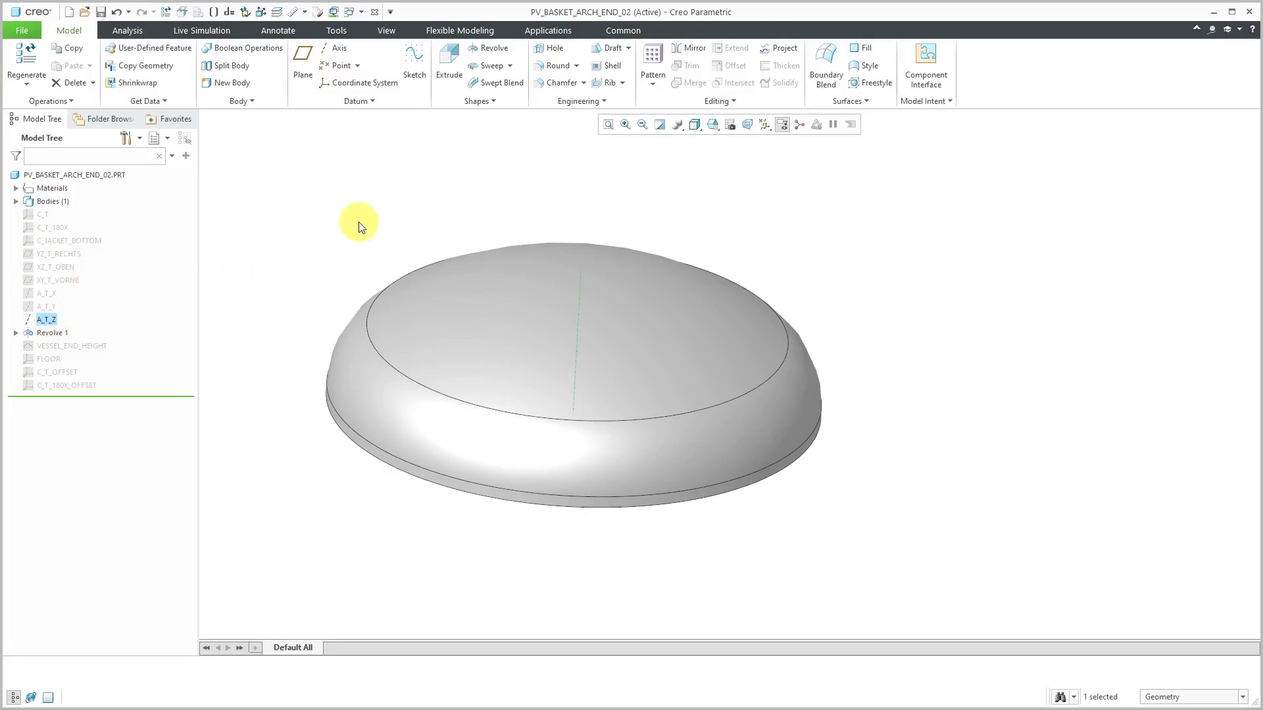
mouse_move(531, 353)
middle_mouse_down()
mouse_move(555, 318)
mouse_move(536, 334)
middle_mouse_up()
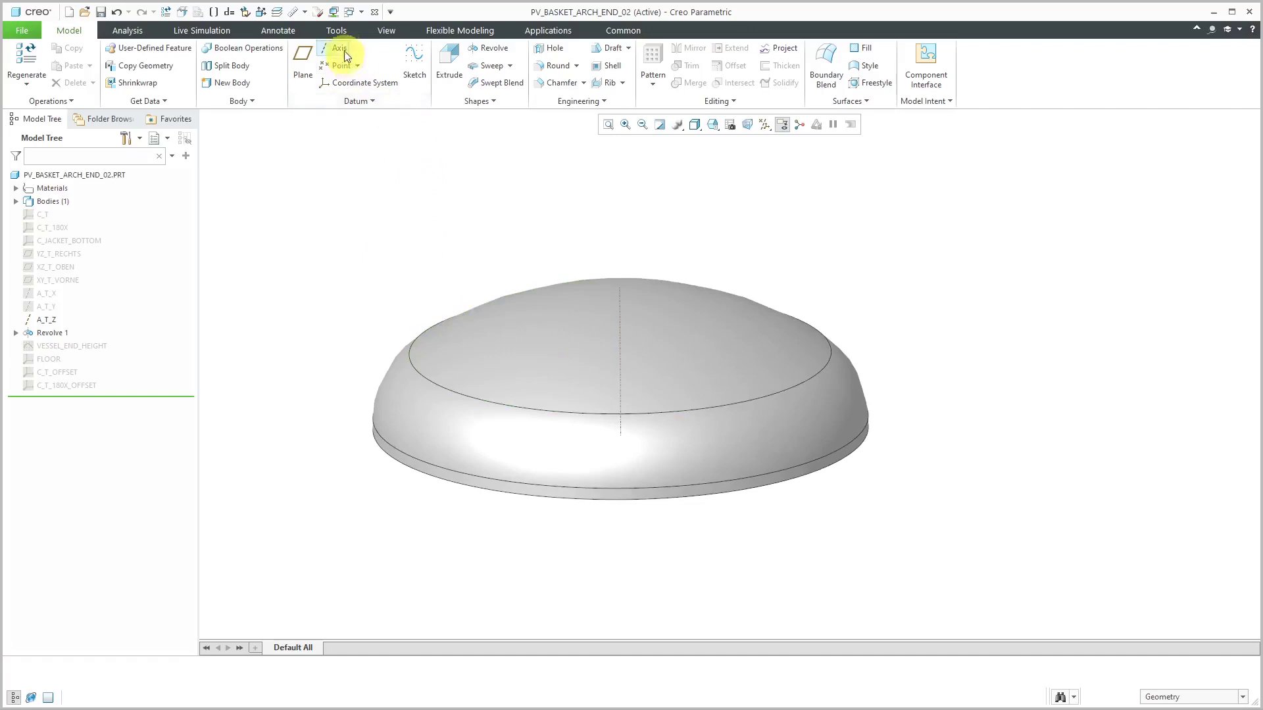
Close the head part, reorient the vessel top, and show the Refine Model datum options.
left_click(373, 15)
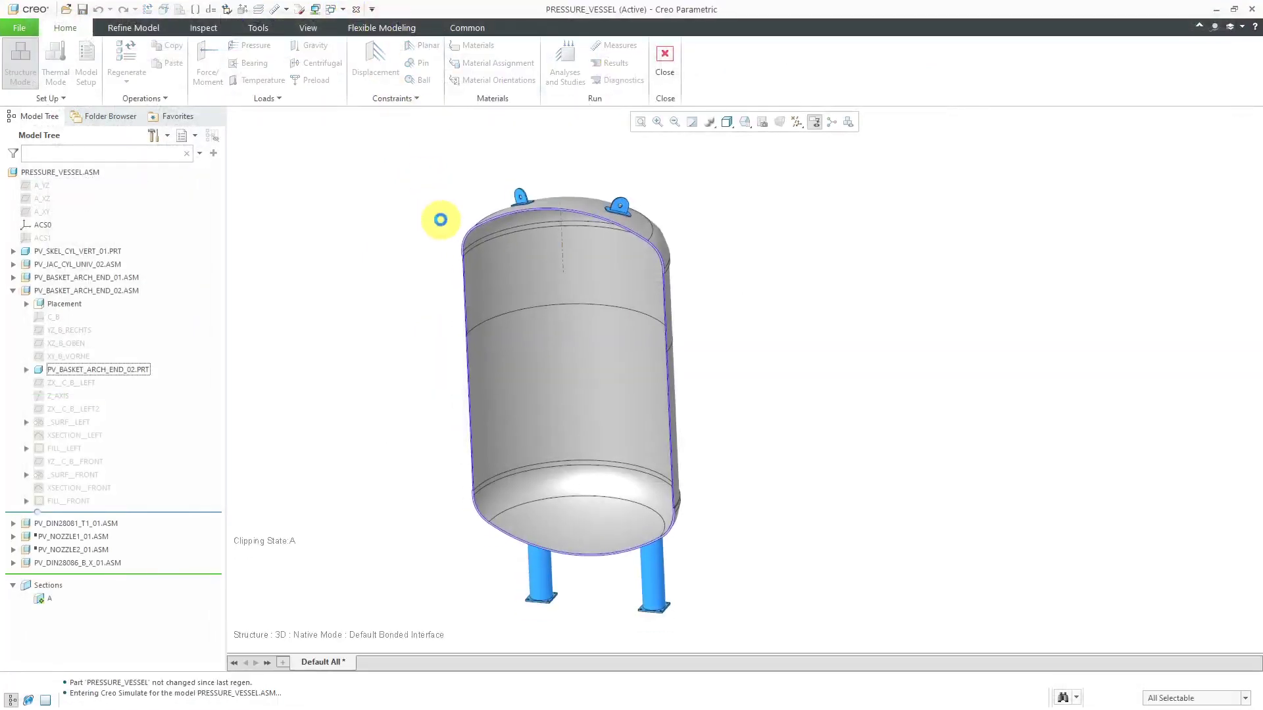
mouse_move(735, 348)
middle_mouse_down()
mouse_move(772, 316)
mouse_move(744, 333)
middle_mouse_up()
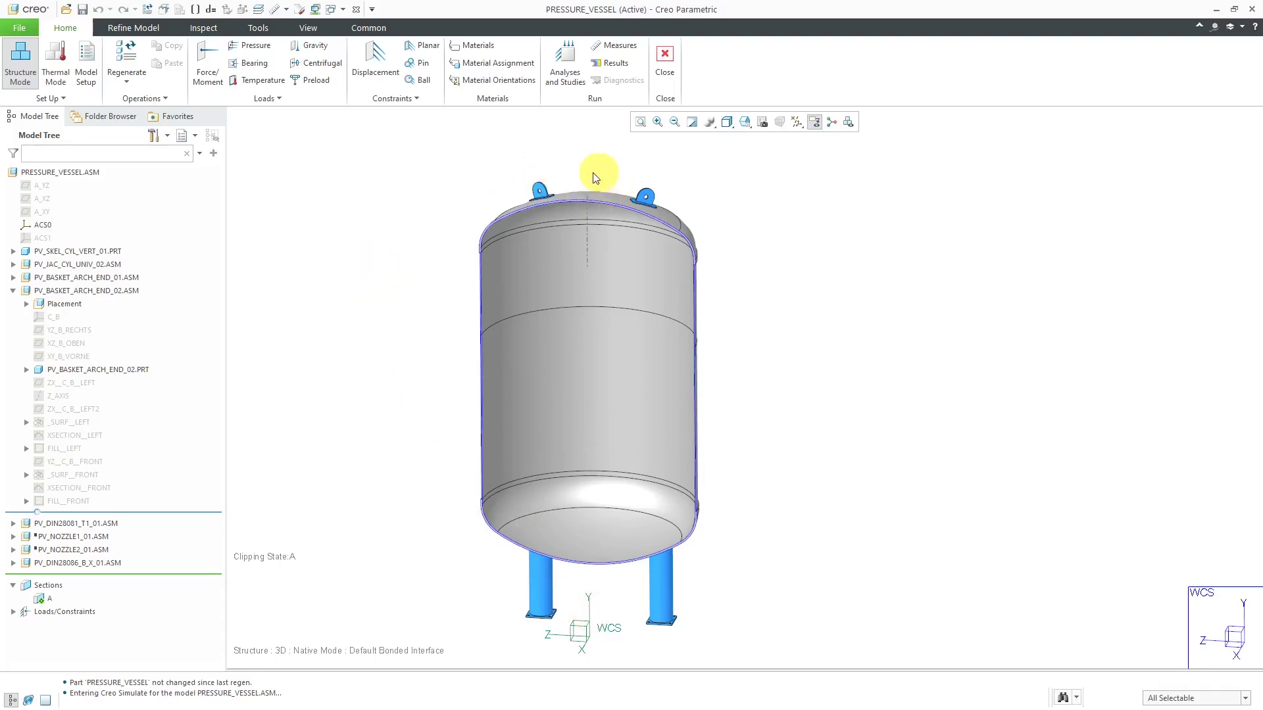
scroll(586, 183, "down", 5)
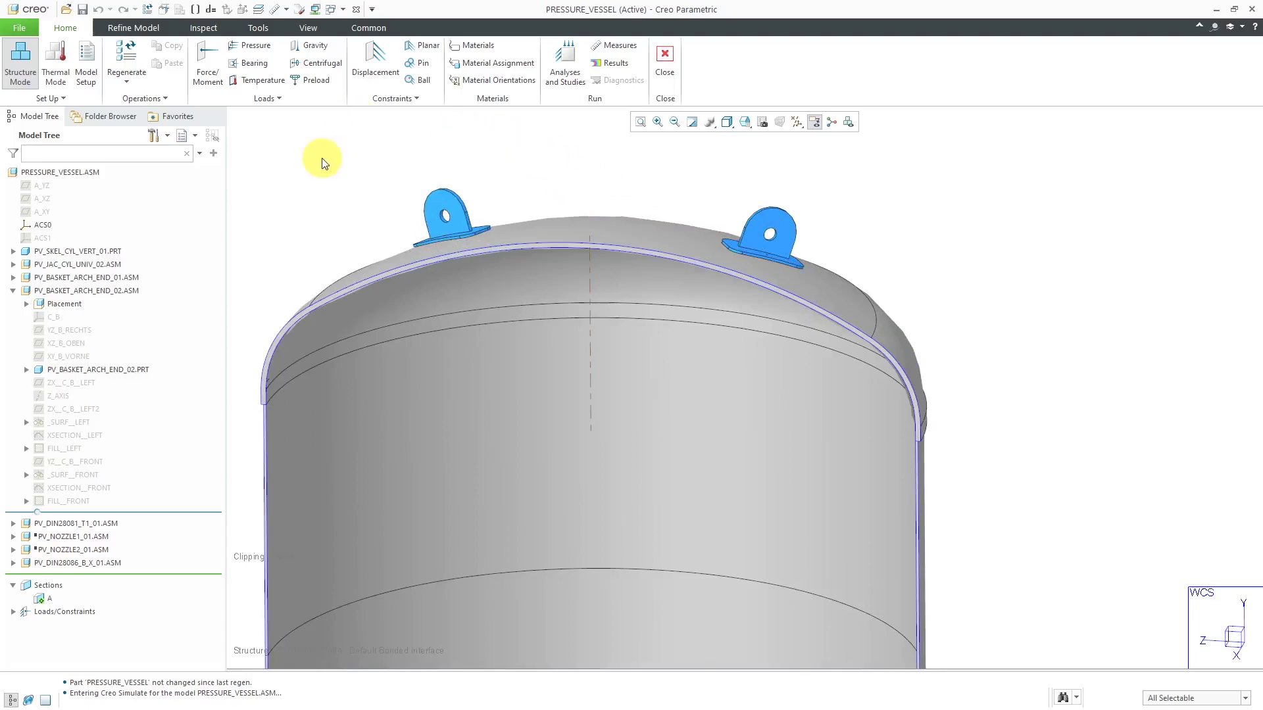
left_click(147, 29)
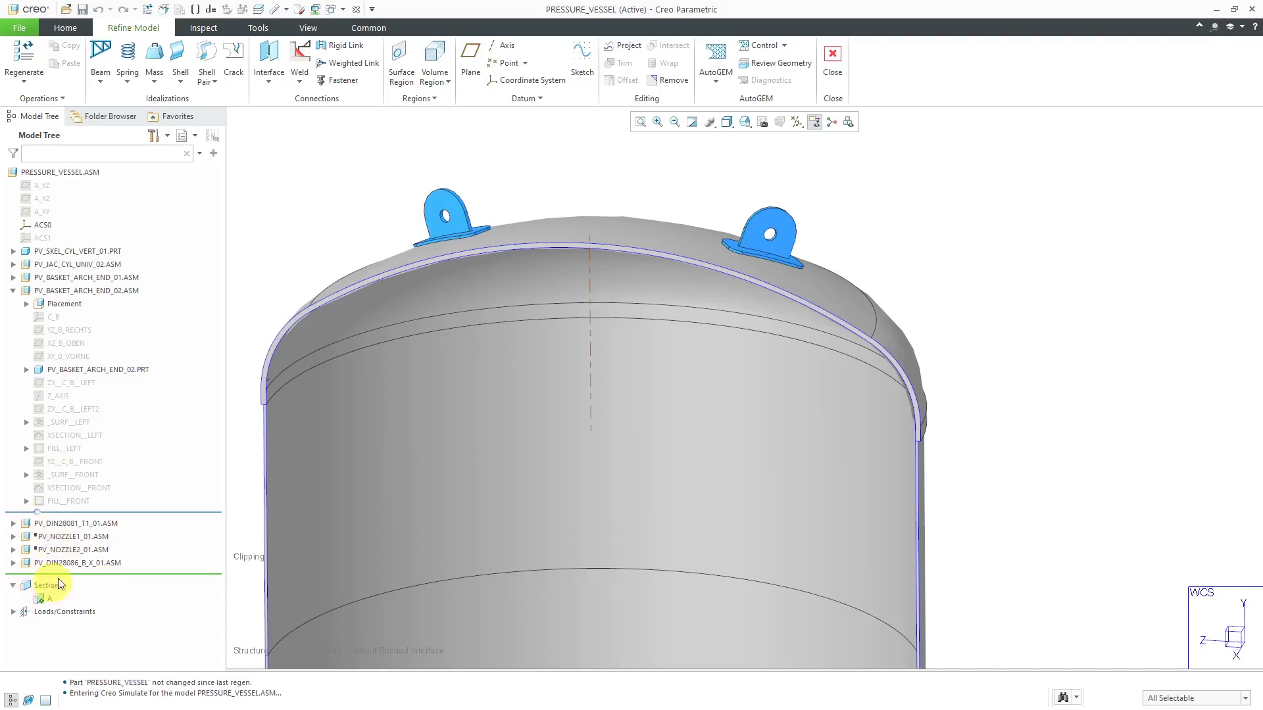
left_click(521, 100)
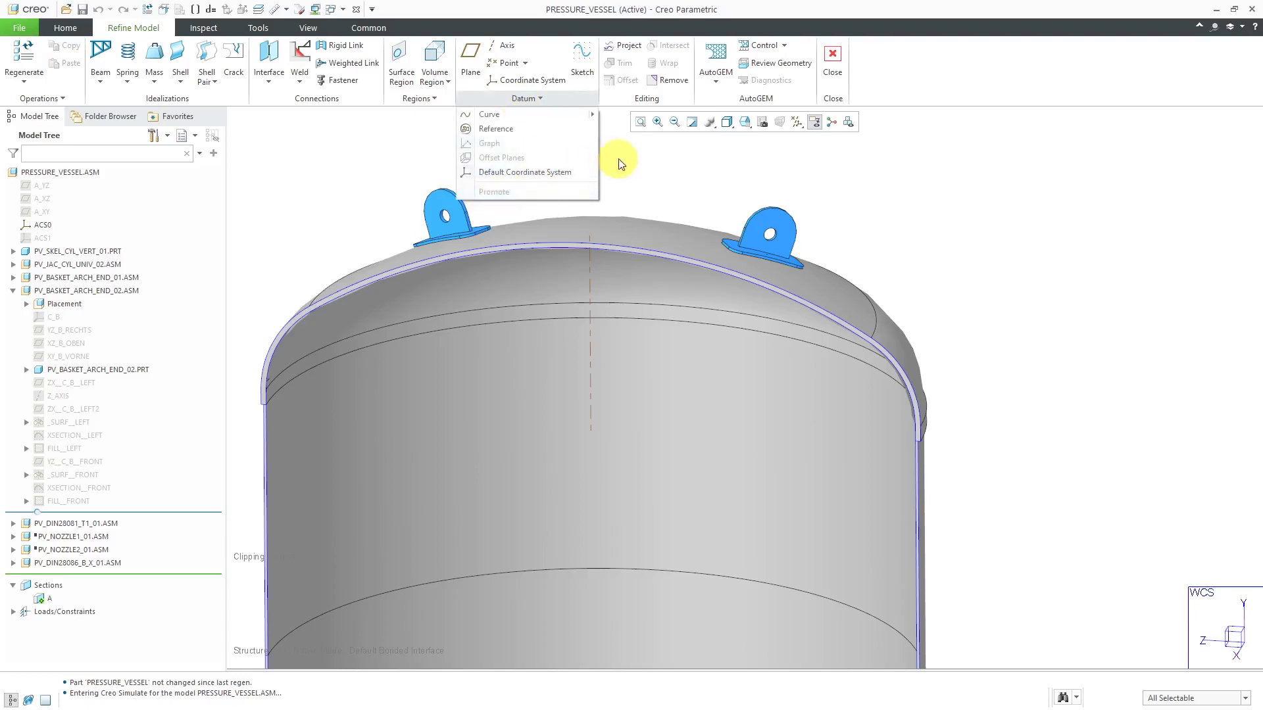
Create datum point APNT0 in PRESSURE_VESSEL.ASM at axis A_T_Z and the top head surface.
left_click(507, 65)
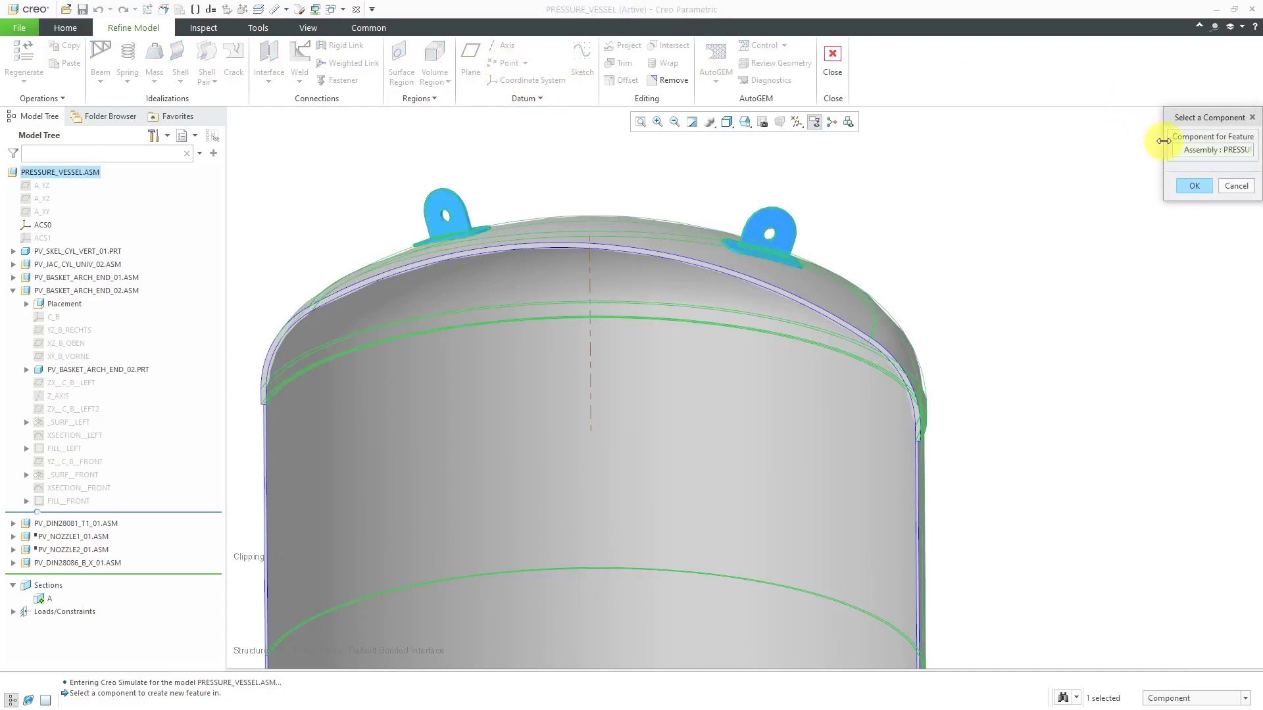
left_click_drag(1164, 145, 1105, 144)
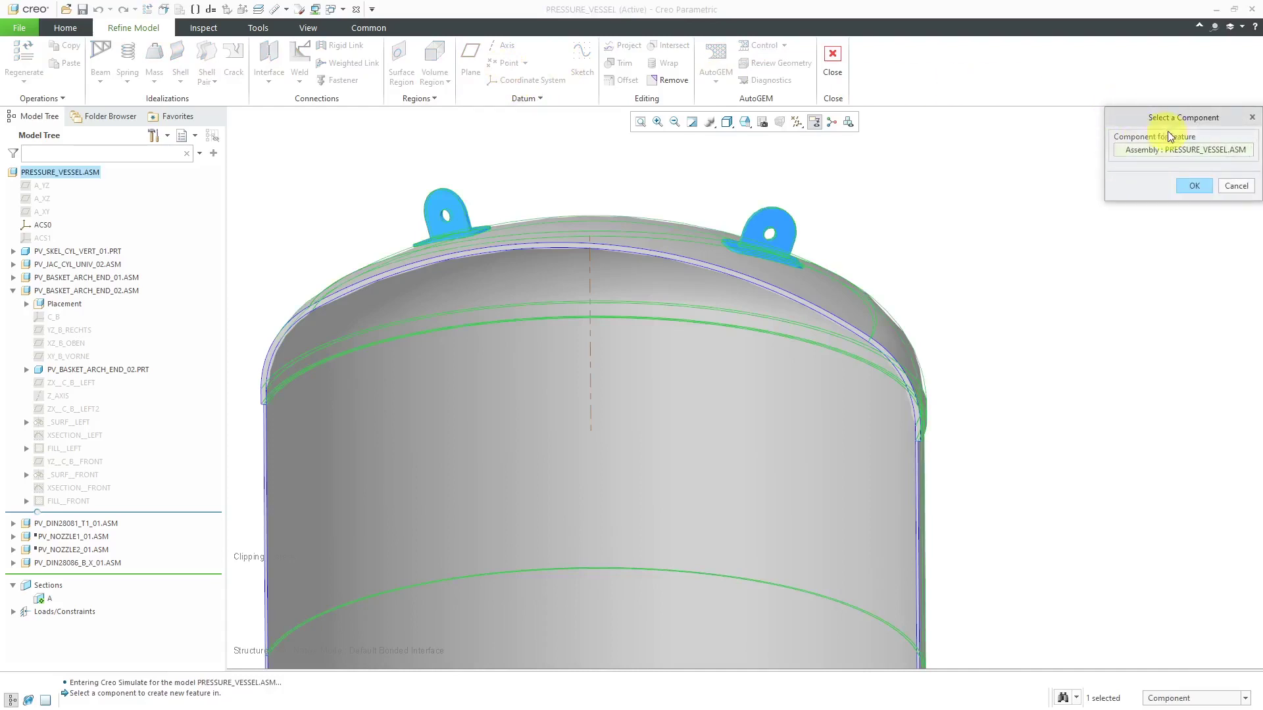
left_click(1194, 186)
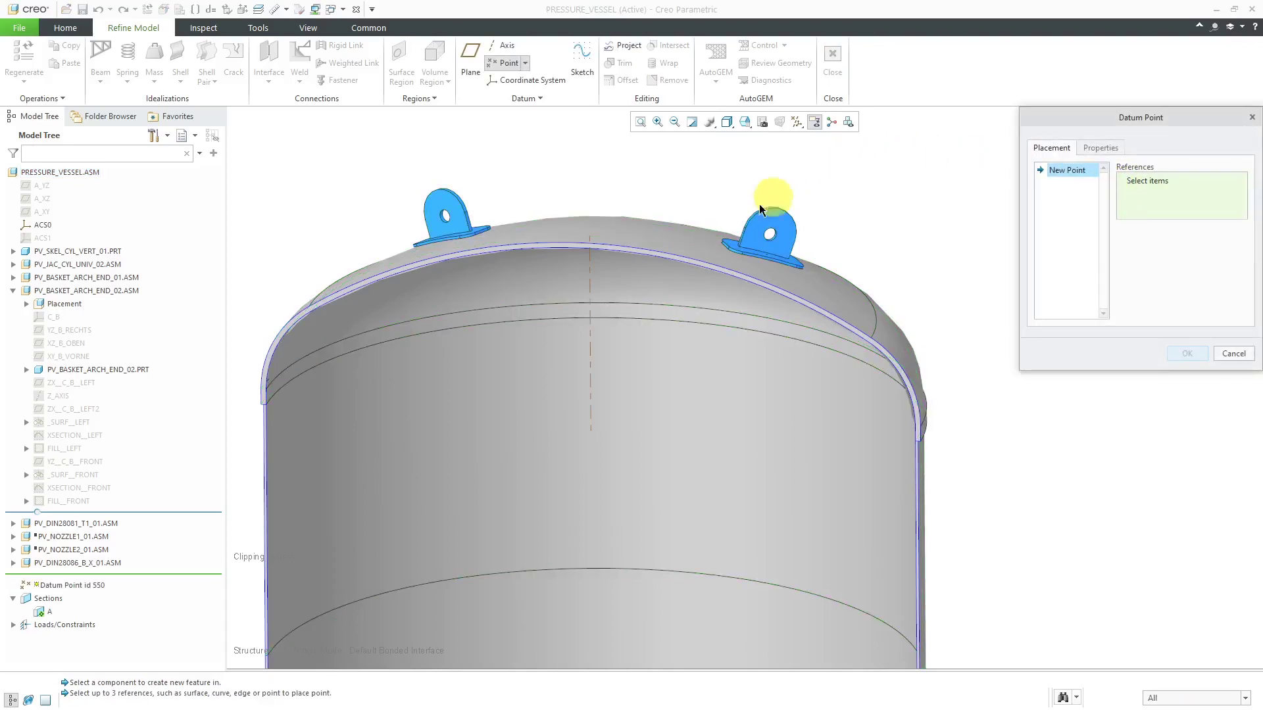
left_click(595, 263)
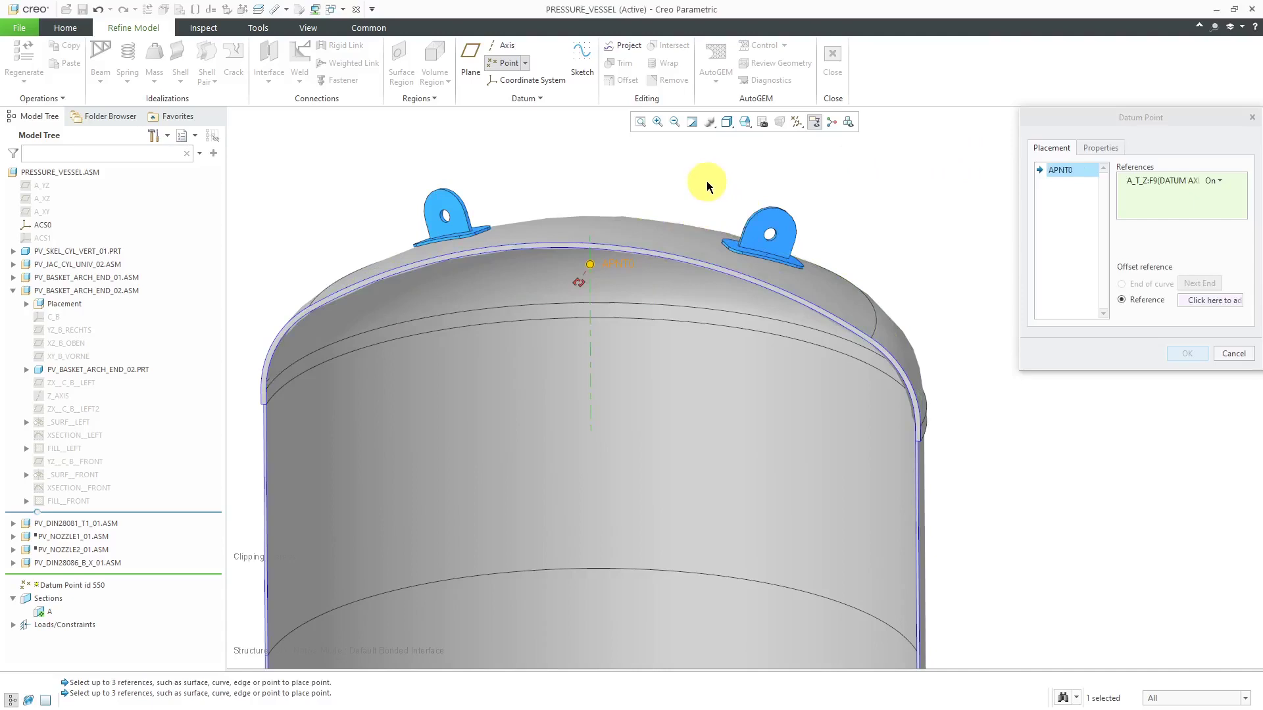
left_click(601, 237, "ctrl")
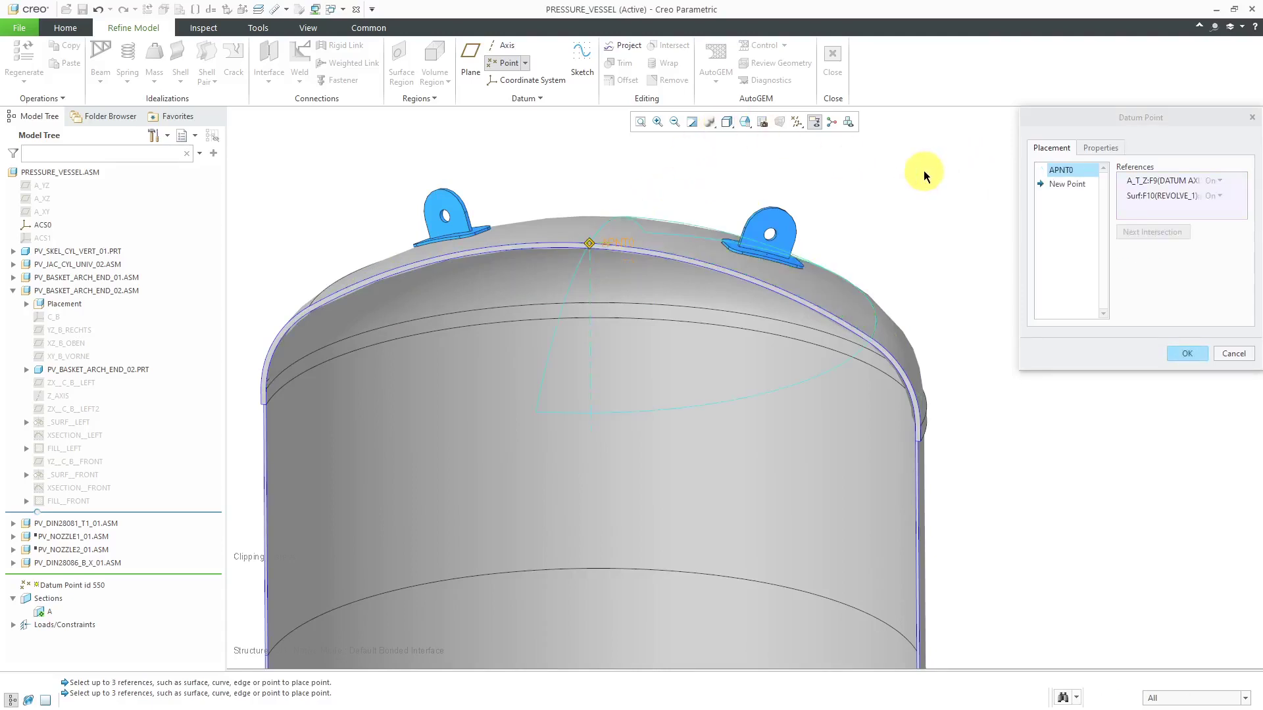
left_click(1190, 355)
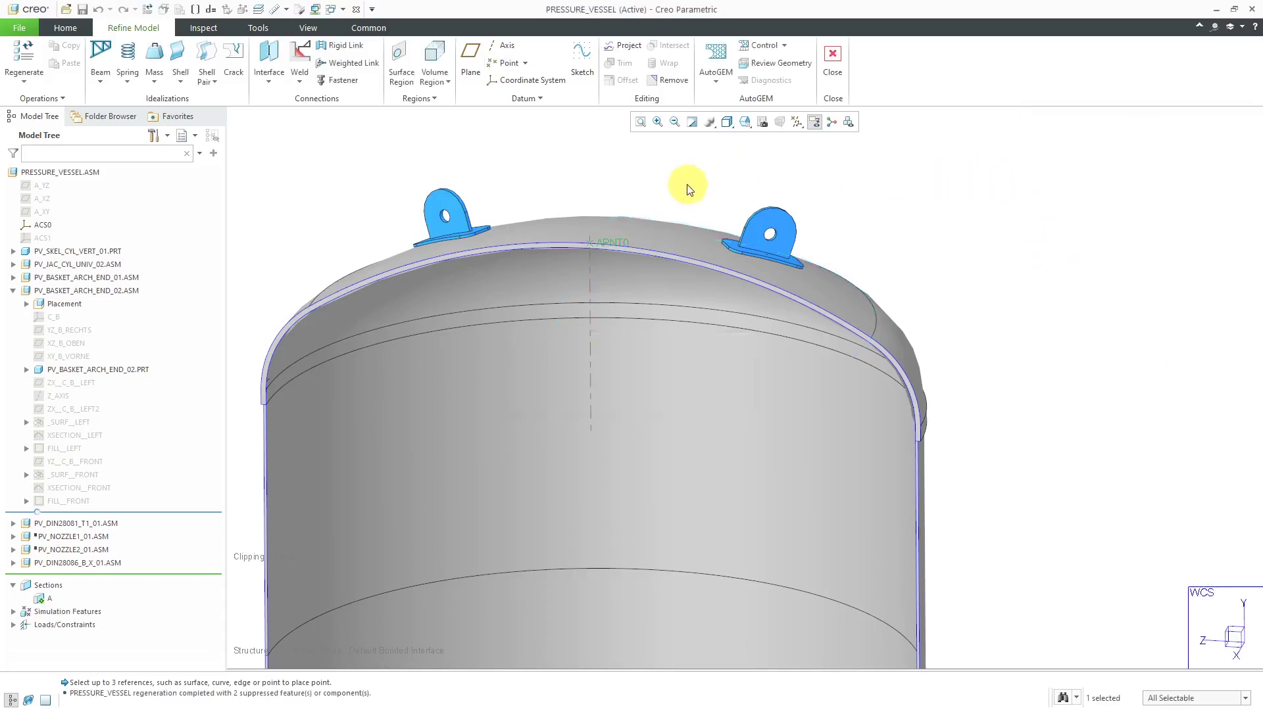
Start coordinate system ACS2 in PRESSURE_VESSEL.ASM and keep its type Cartesian.
left_click(553, 84)
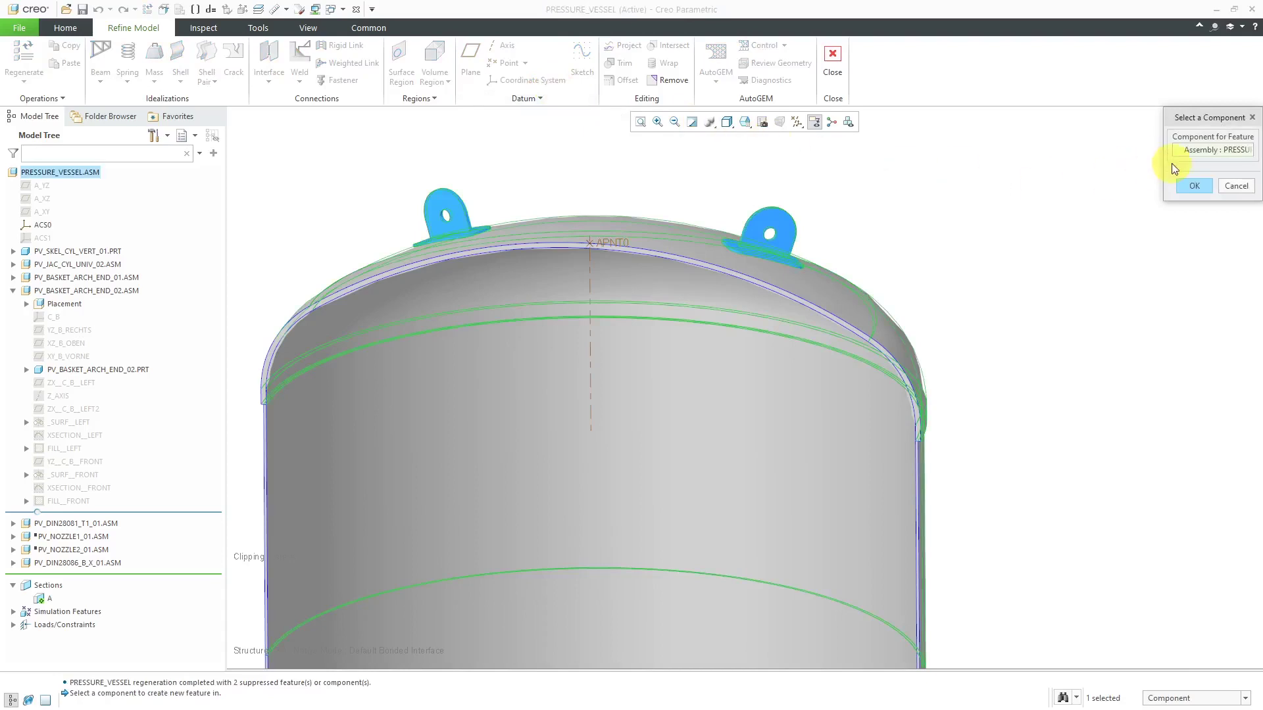
left_click_drag(1162, 164, 1037, 165)
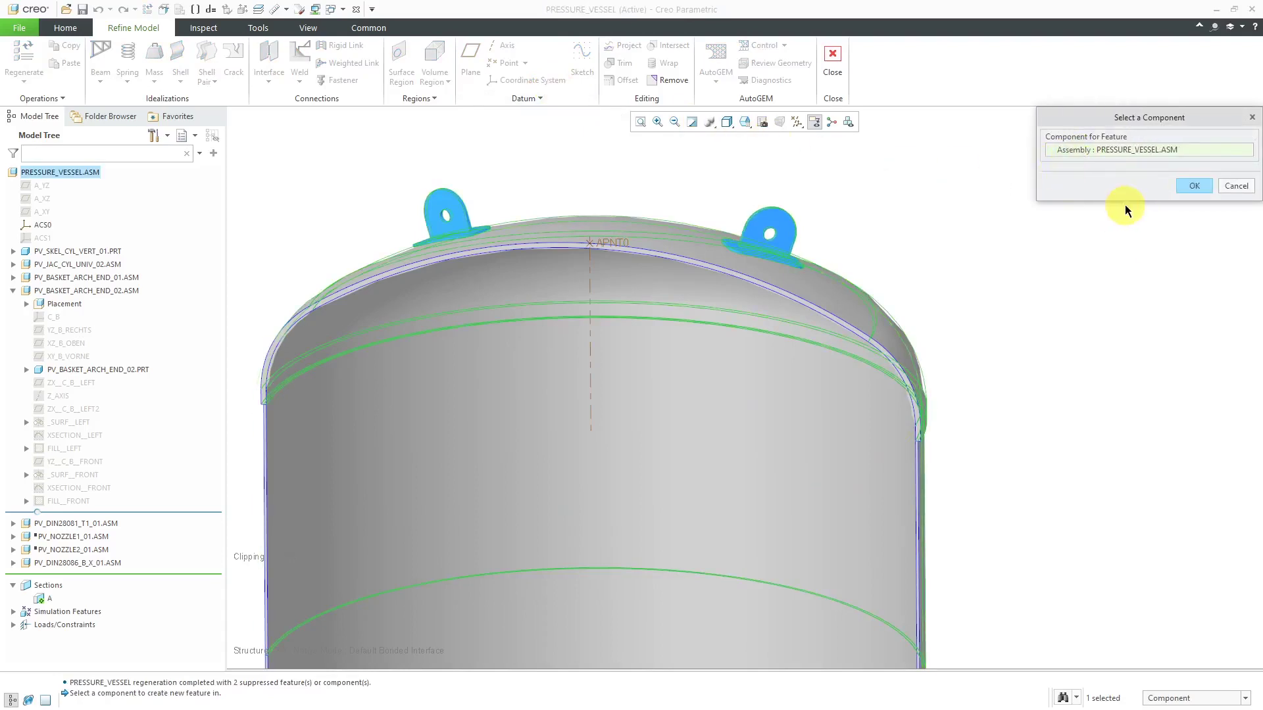
left_click(1194, 187)
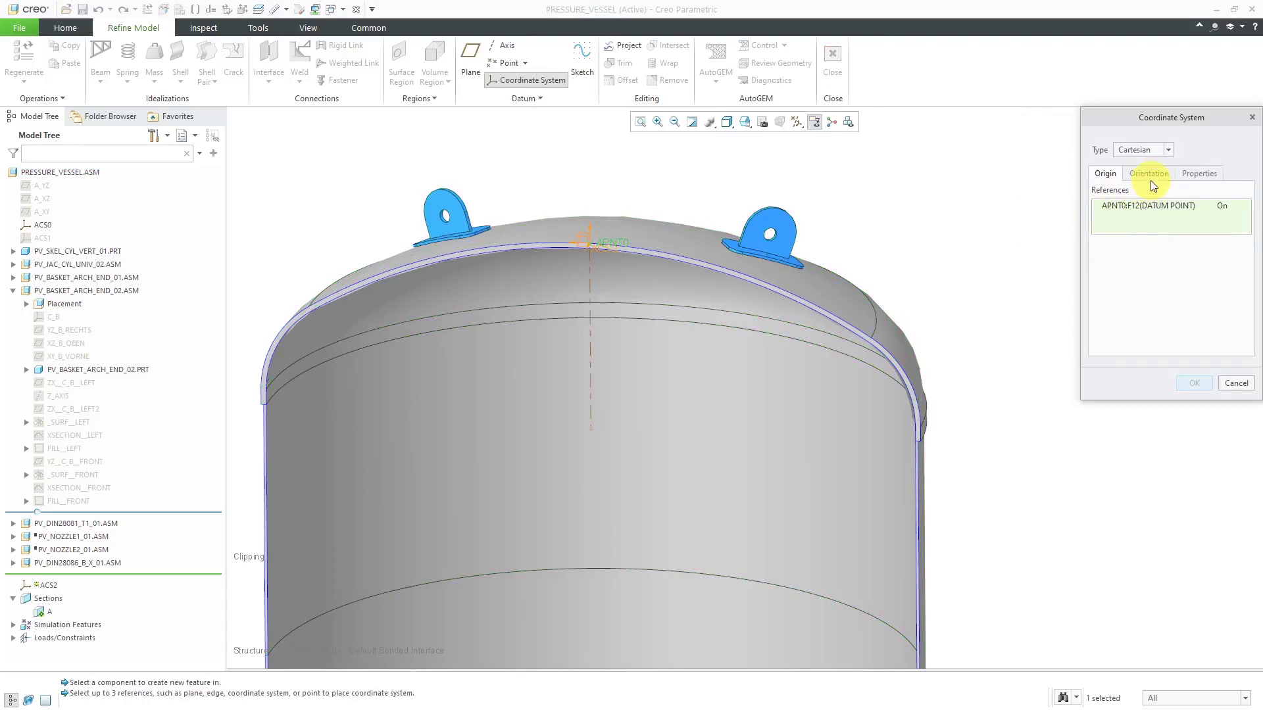
left_click(1170, 150)
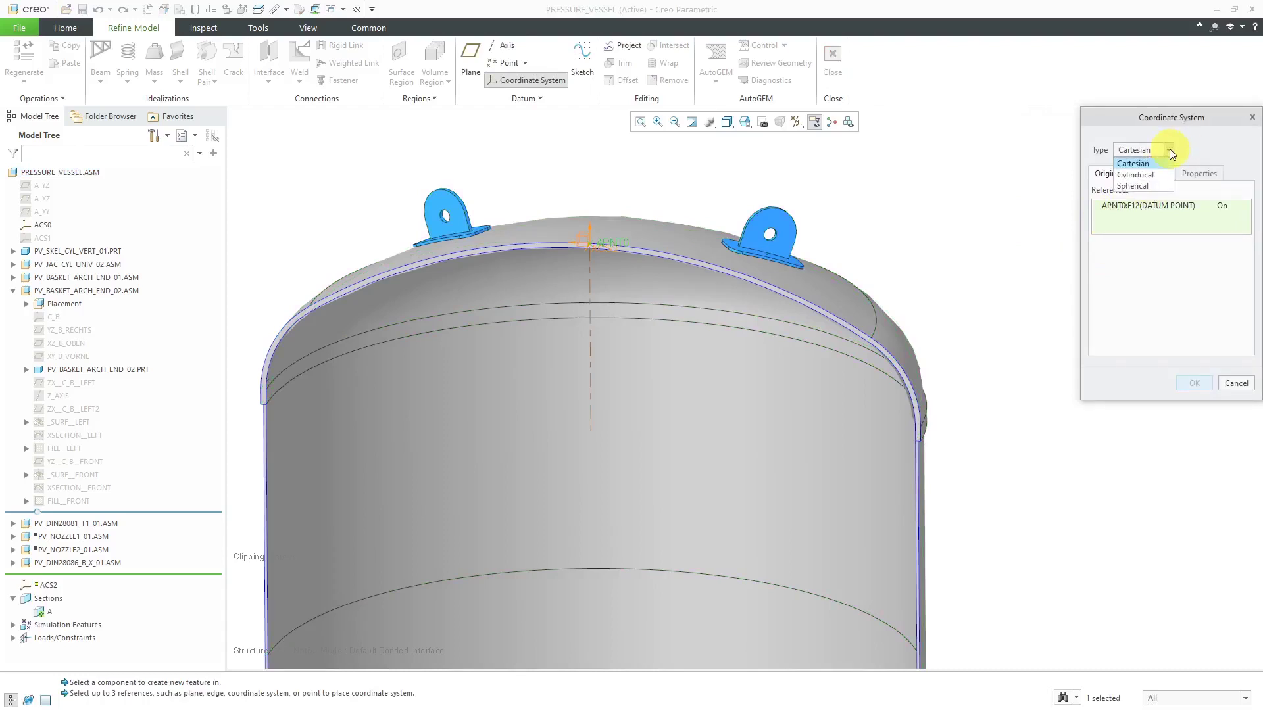
left_click(1195, 144)
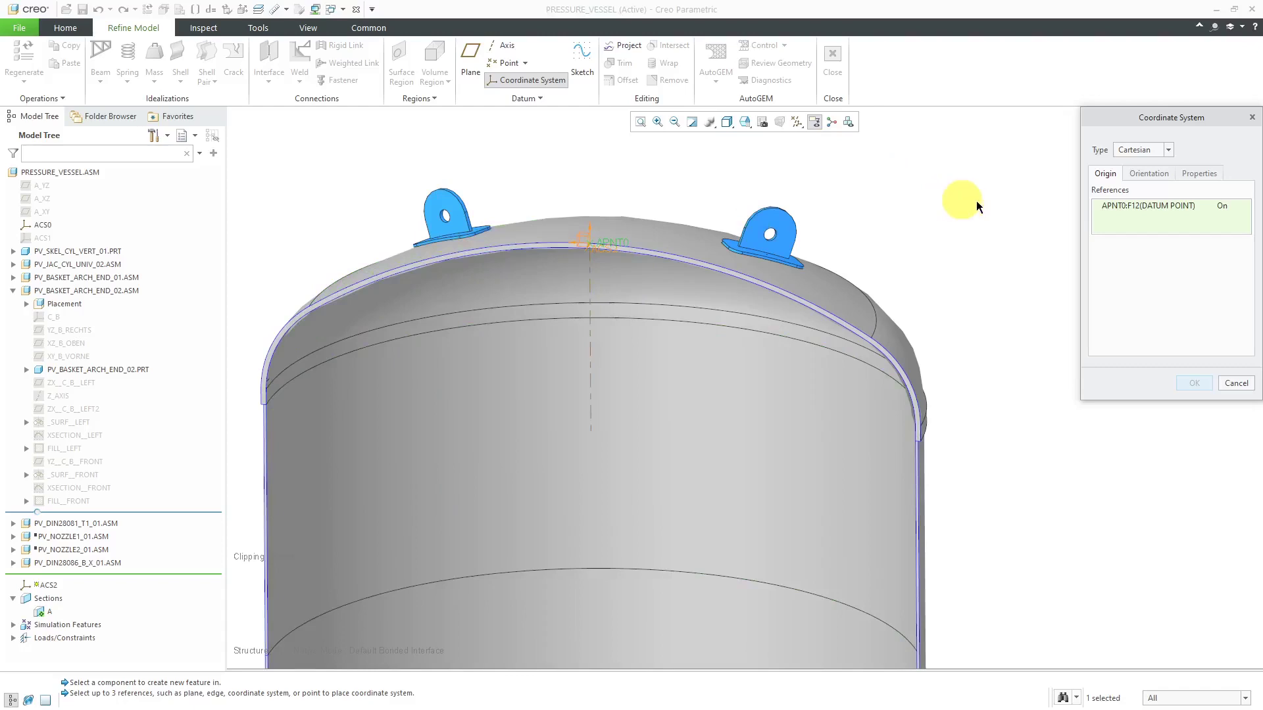
Orient ACS2's Y axis along the A_T_Z axis.
left_click(1149, 173)
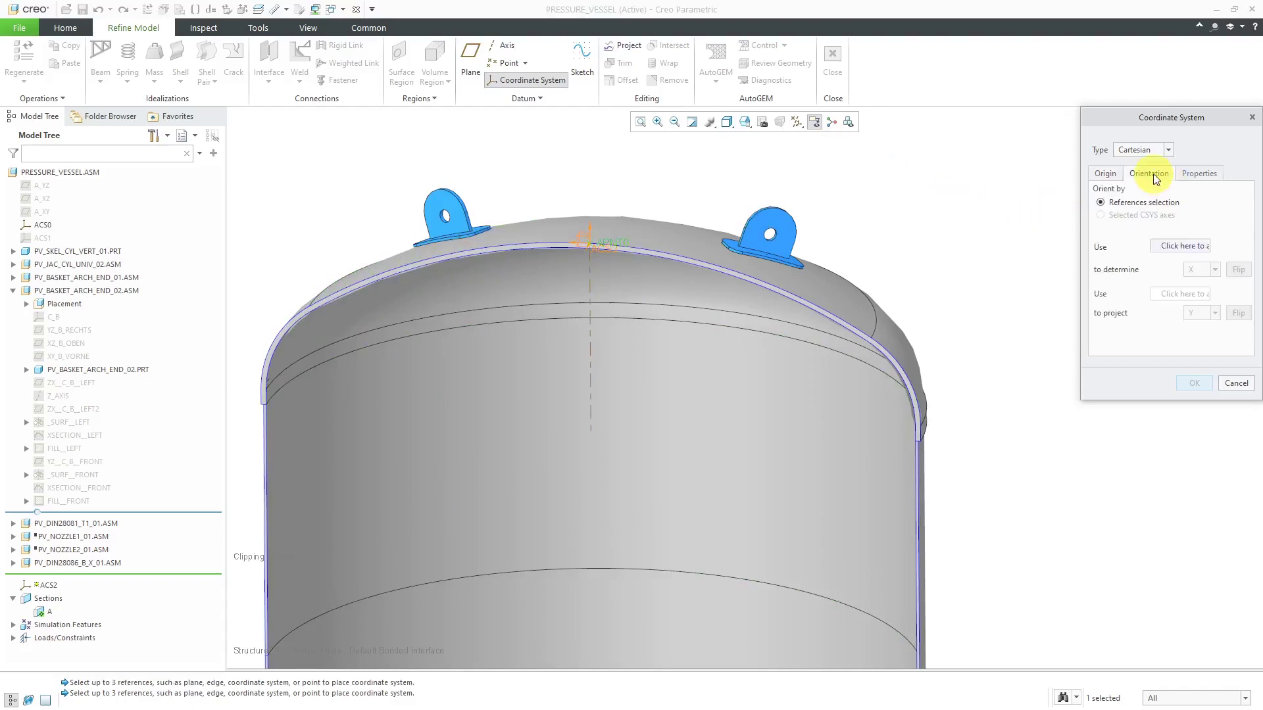
left_click(1170, 247)
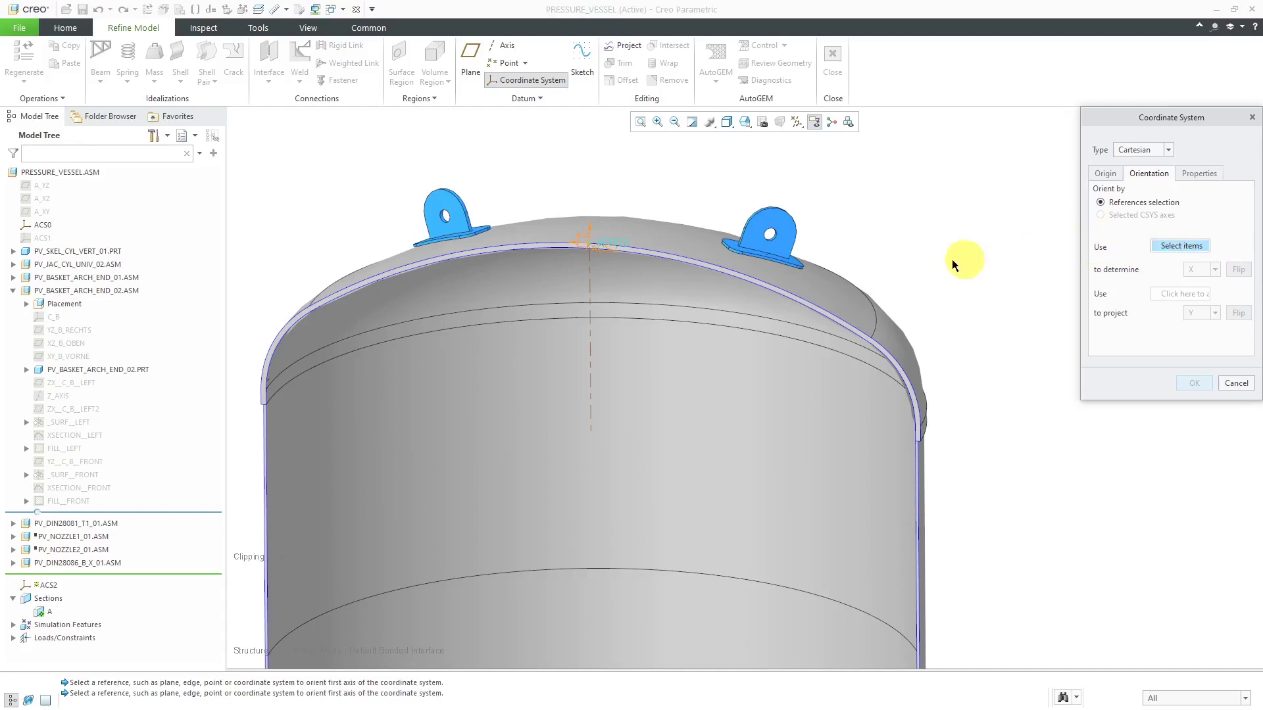
left_click(591, 289)
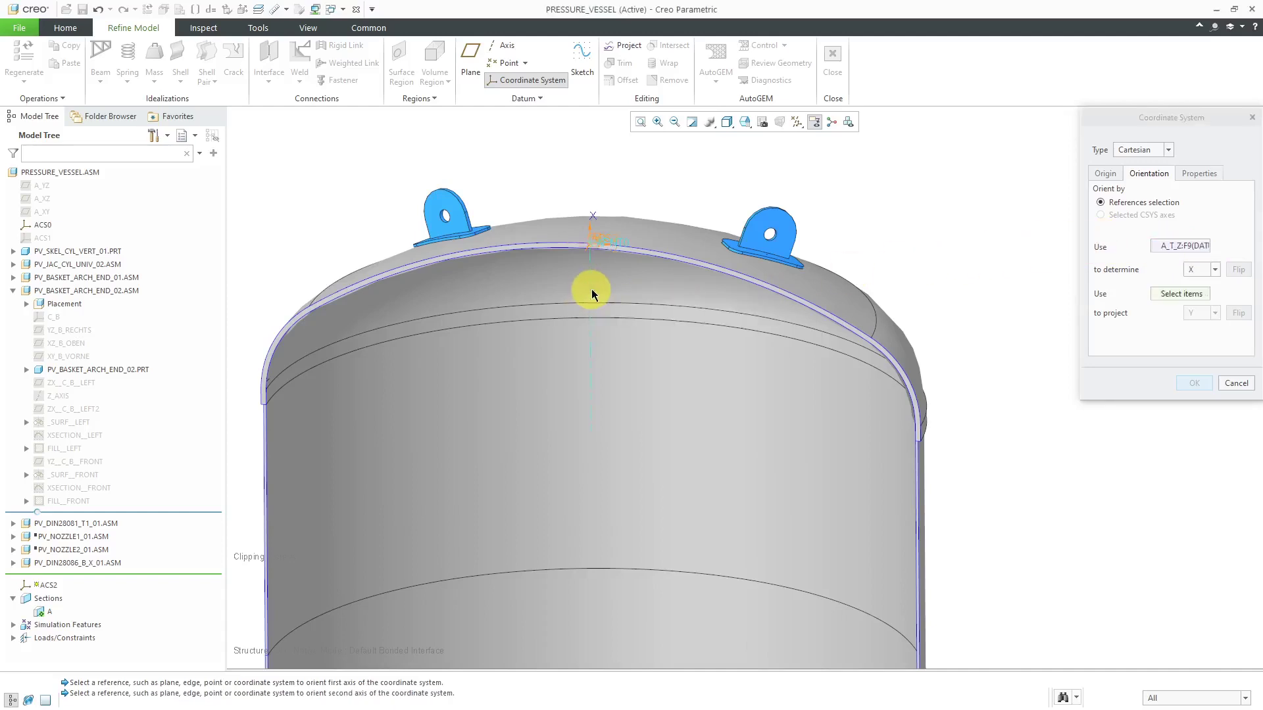
left_click(1216, 268)
left_click(1211, 293)
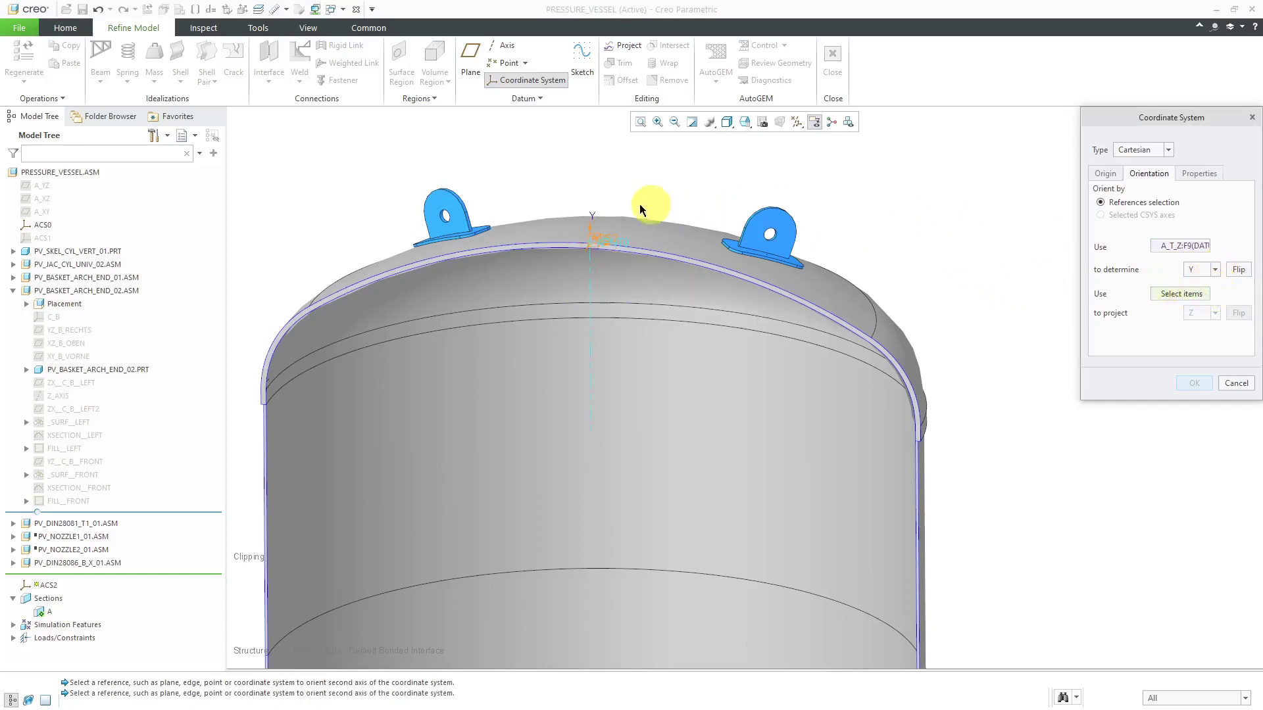
scroll(610, 223, "up", 3)
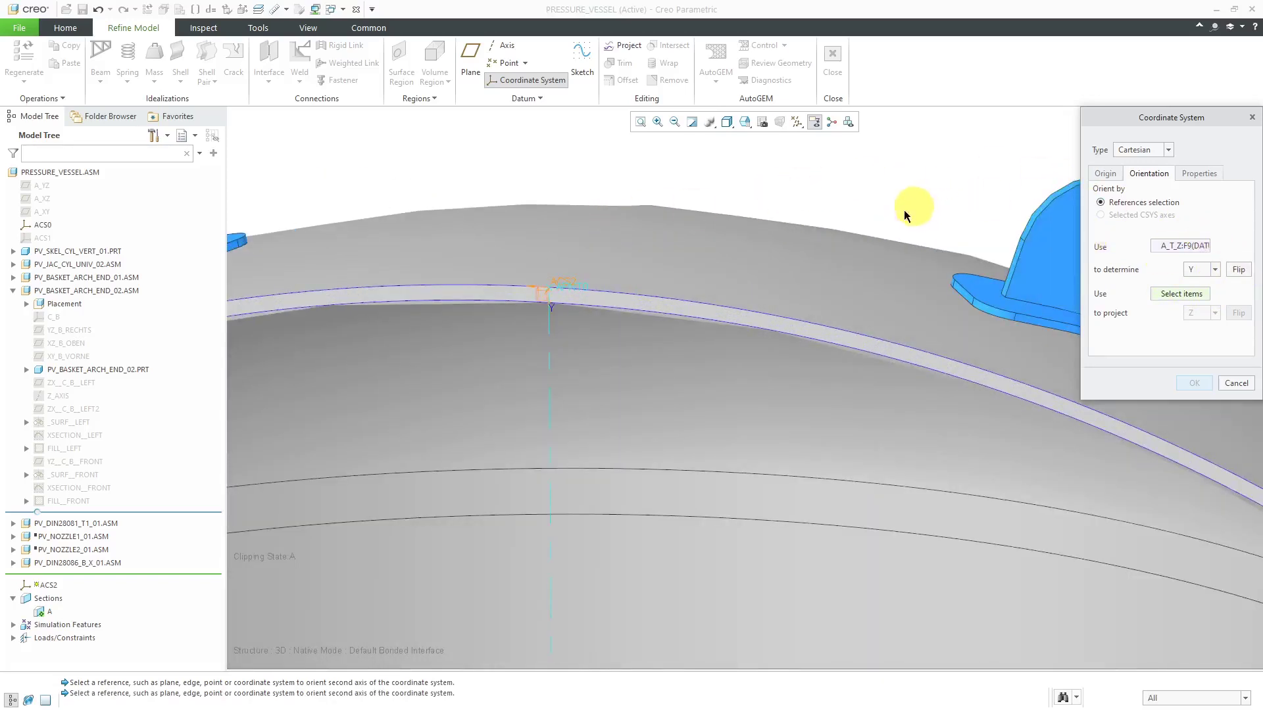
scroll(680, 211, "down", 6)
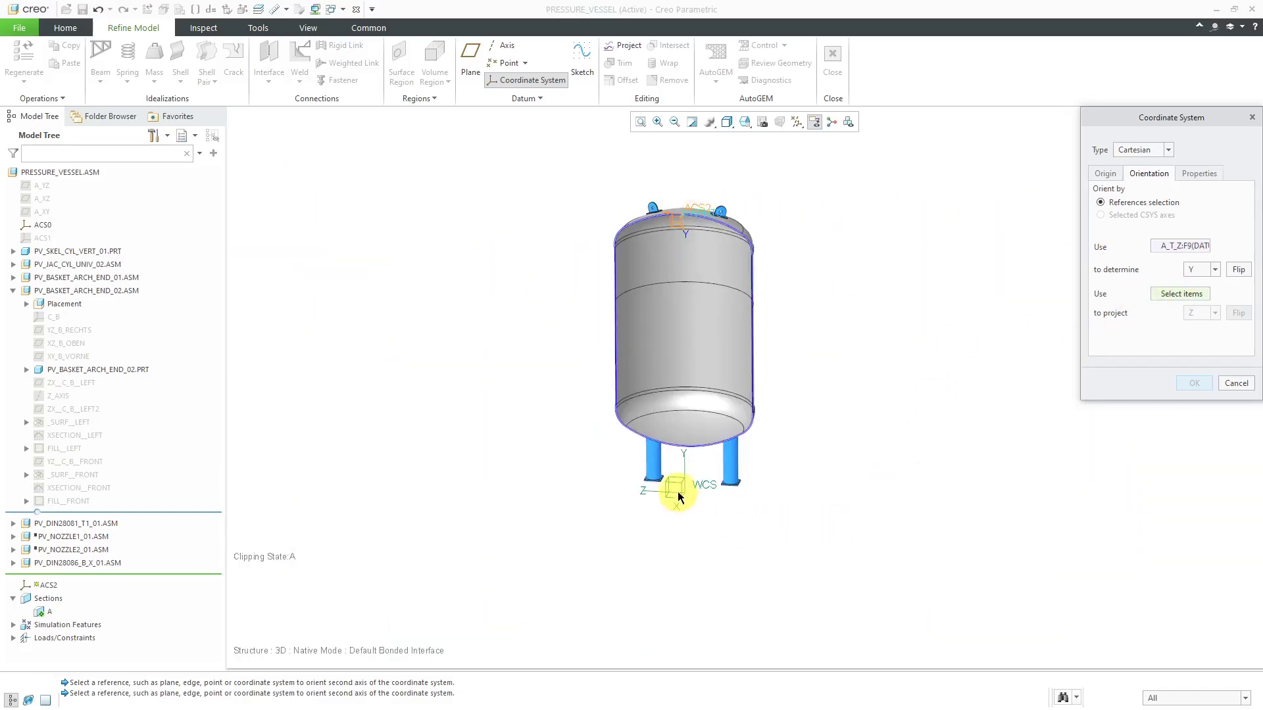
Use ACS0 to project ACS2's X axis, then finish the coordinate system.
left_click(42, 225)
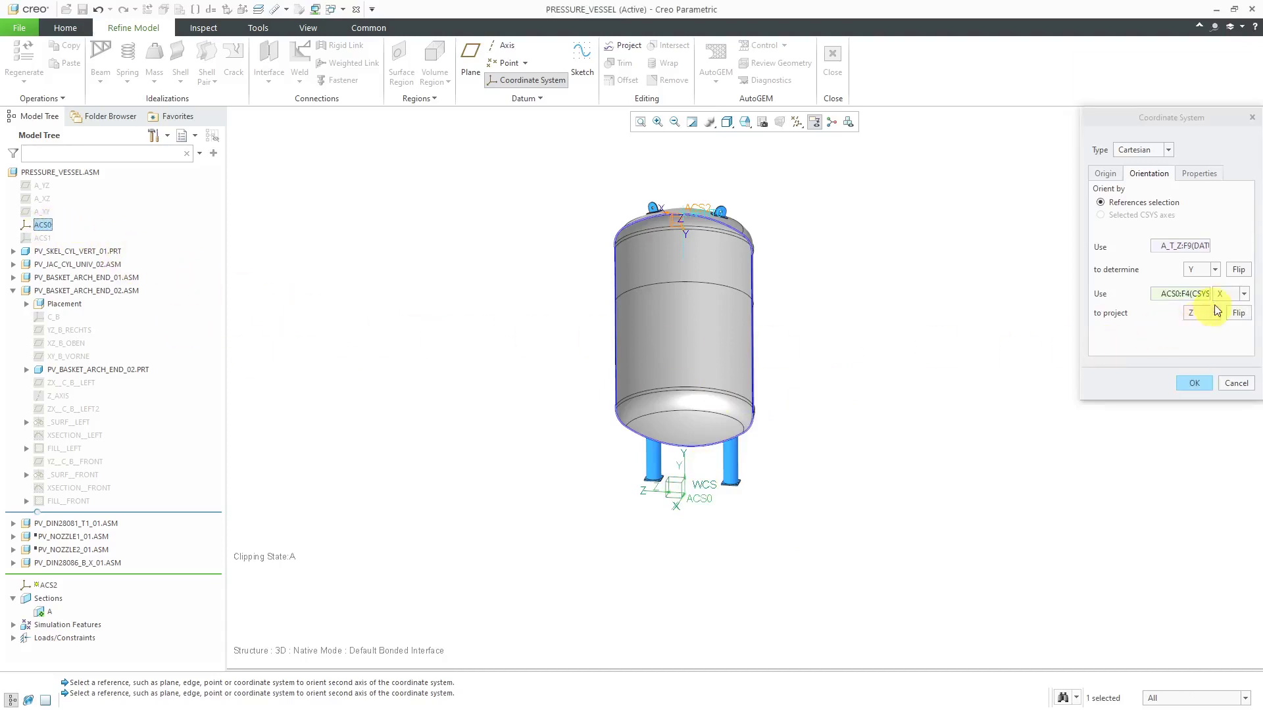
left_click(1215, 313)
left_click(1213, 324)
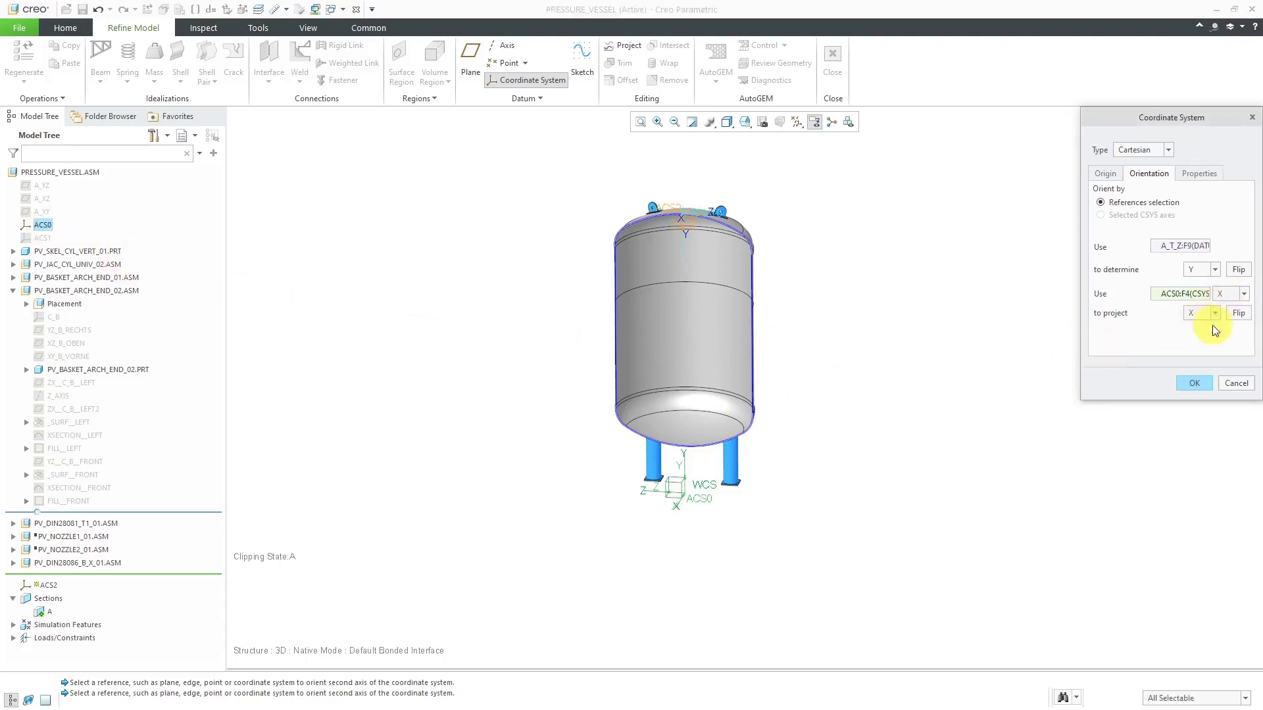
scroll(684, 207, "up", 6)
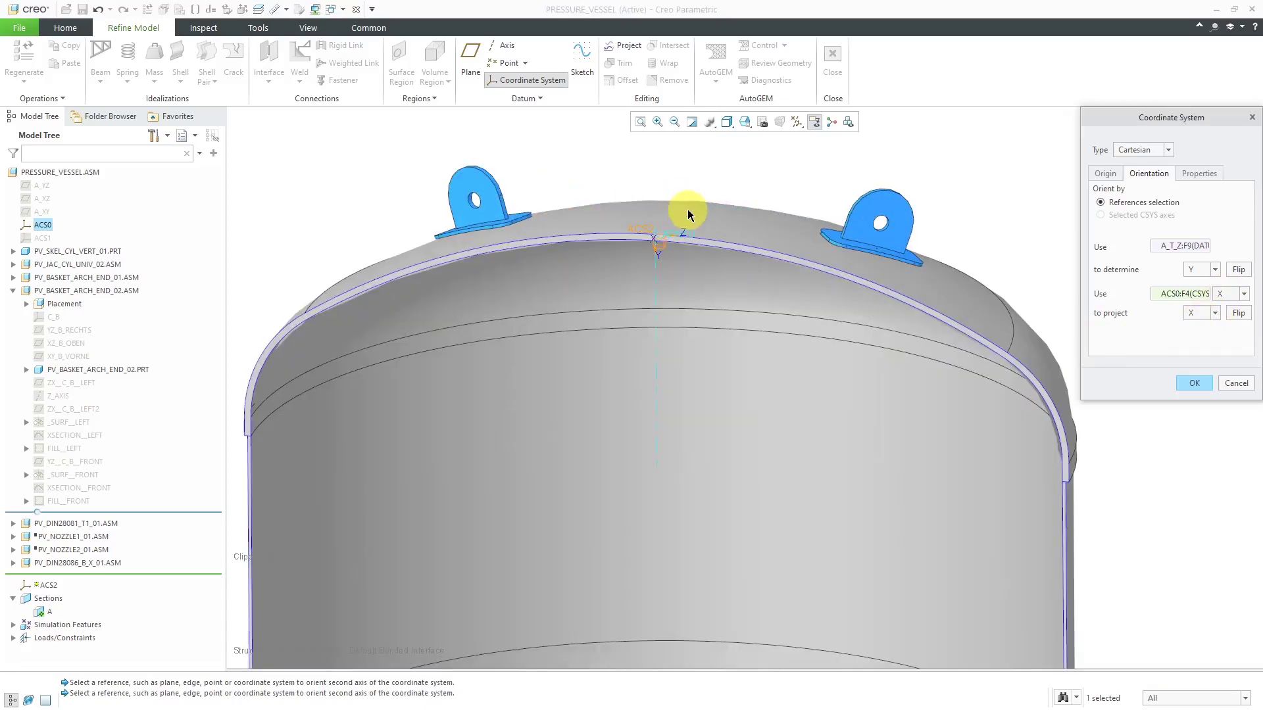
middle_click_drag(675, 210, 674, 223)
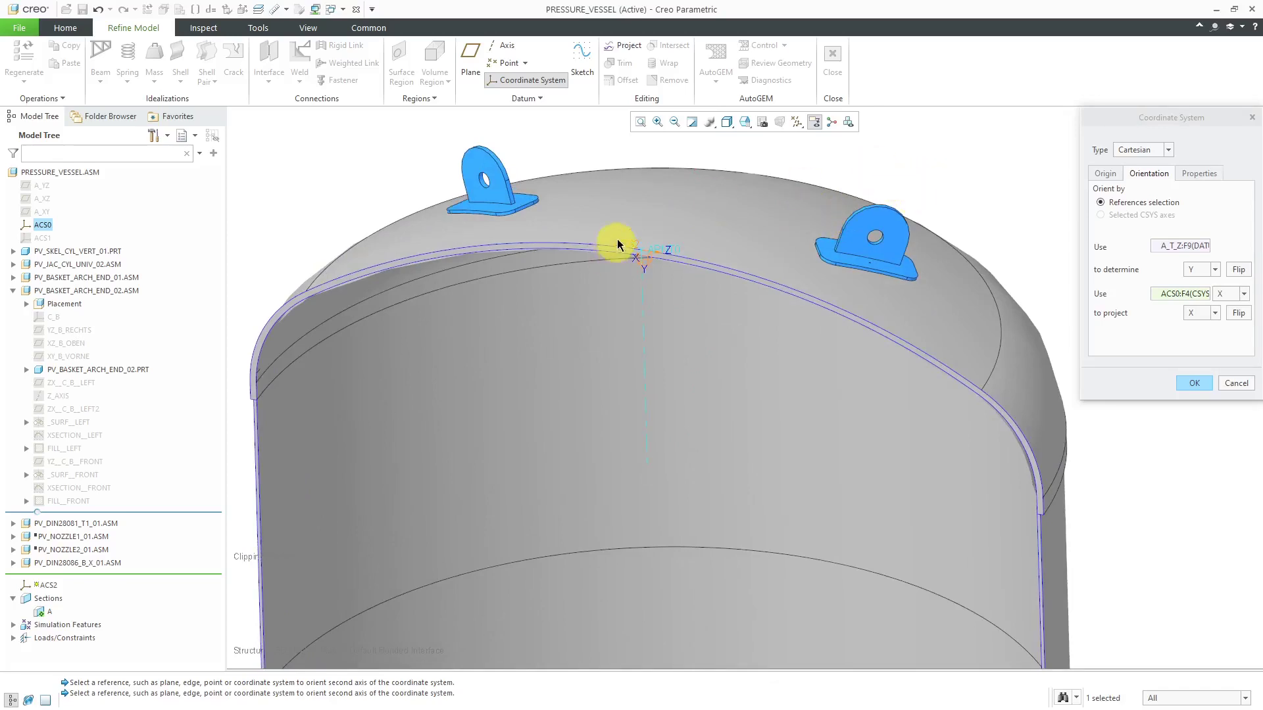
left_click(1192, 384)
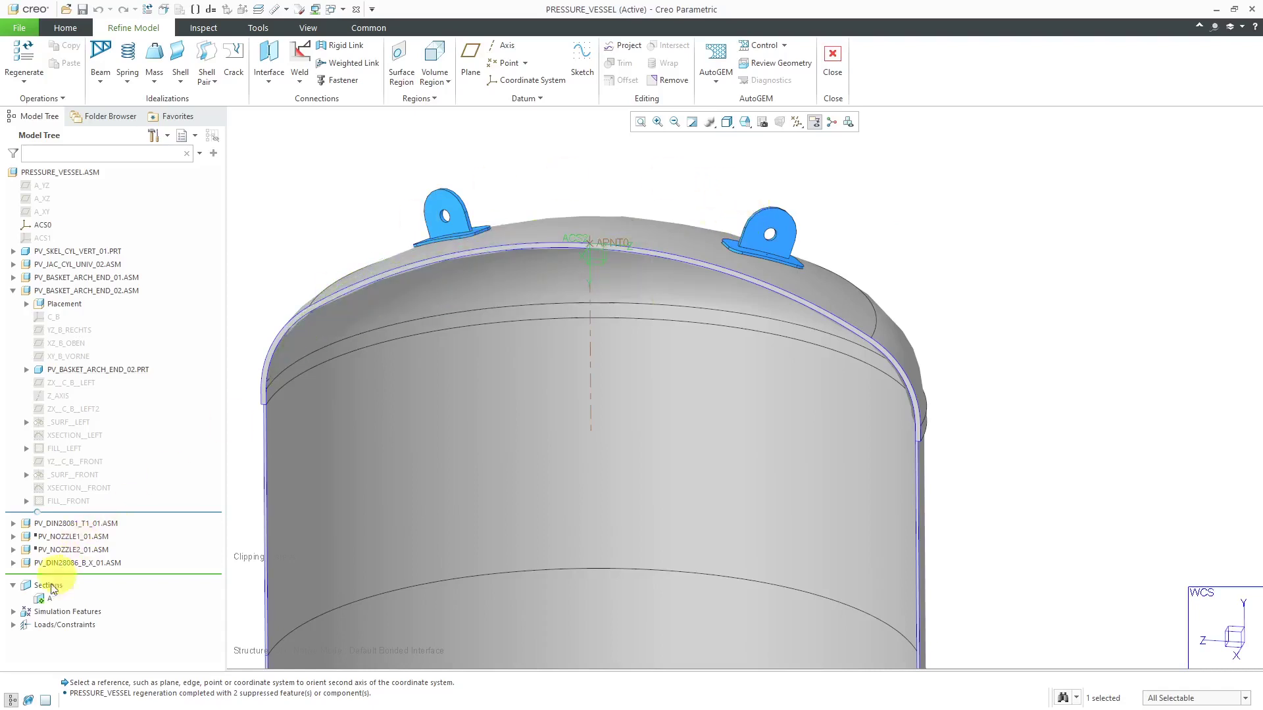
Expand Simulation Features to list APNT0 and ACS2, check the Datum options, then clear the selection.
left_click(13, 613)
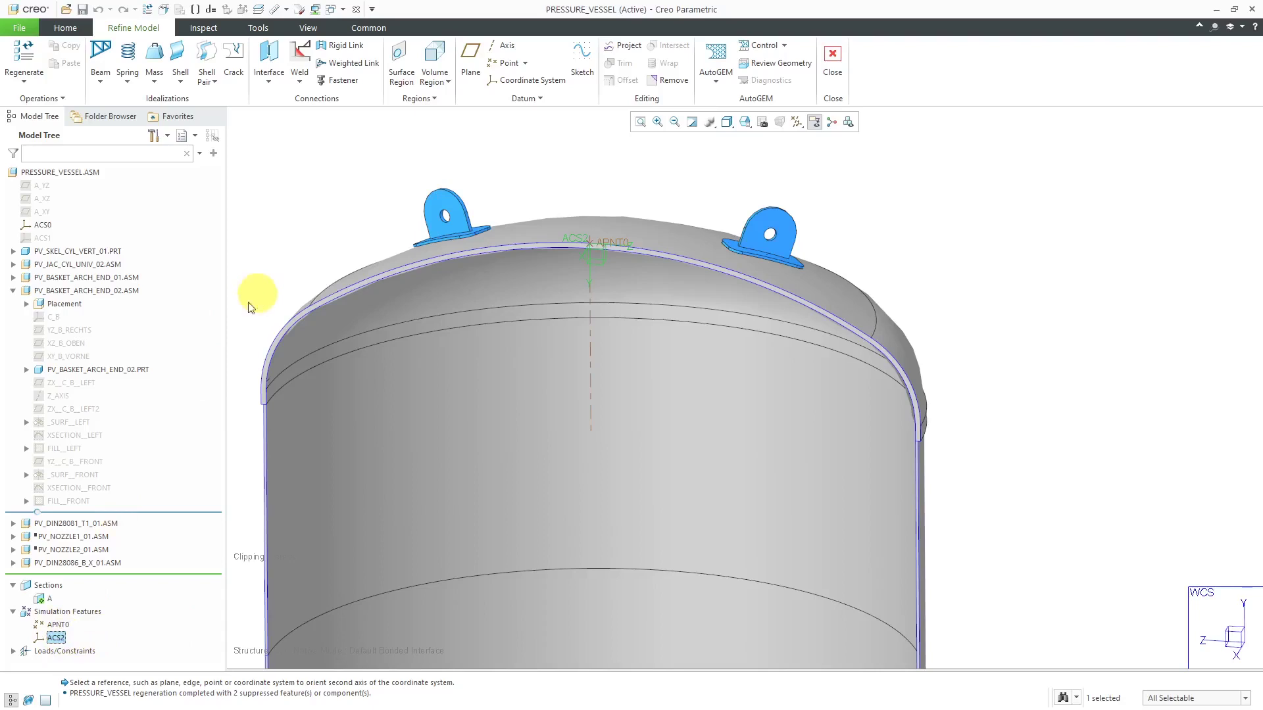
left_click(525, 100)
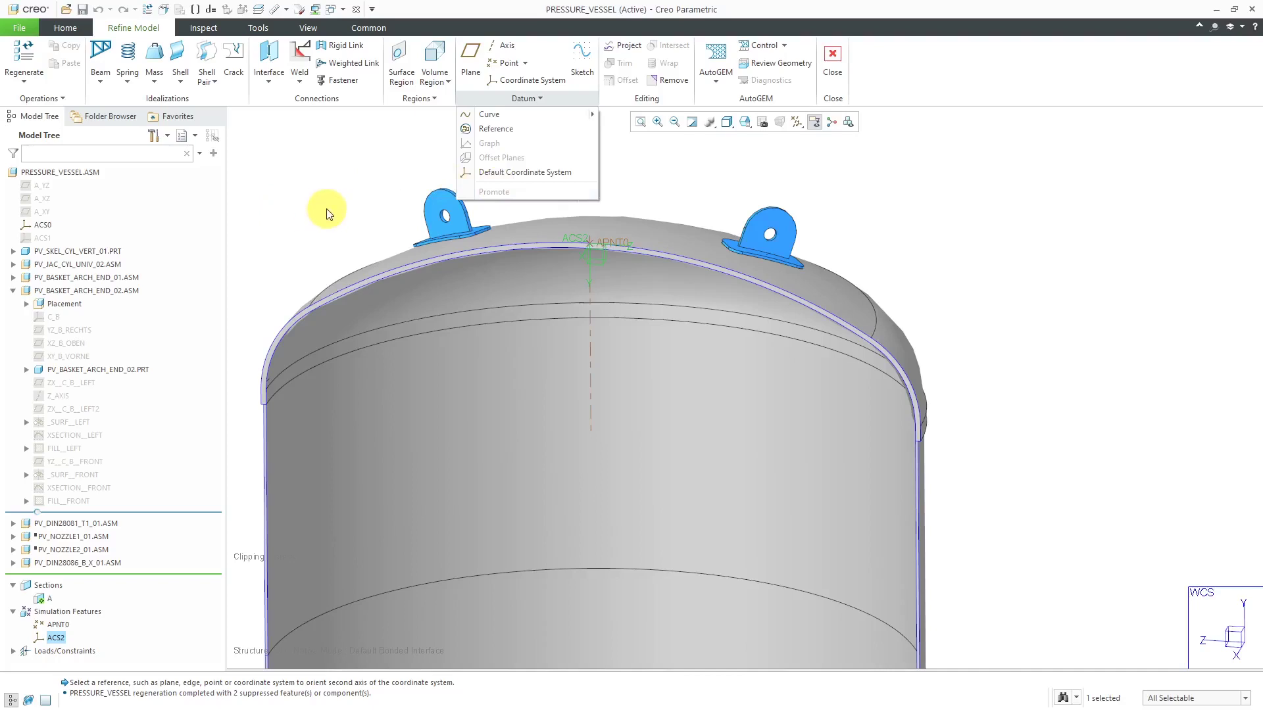
left_click(60, 625)
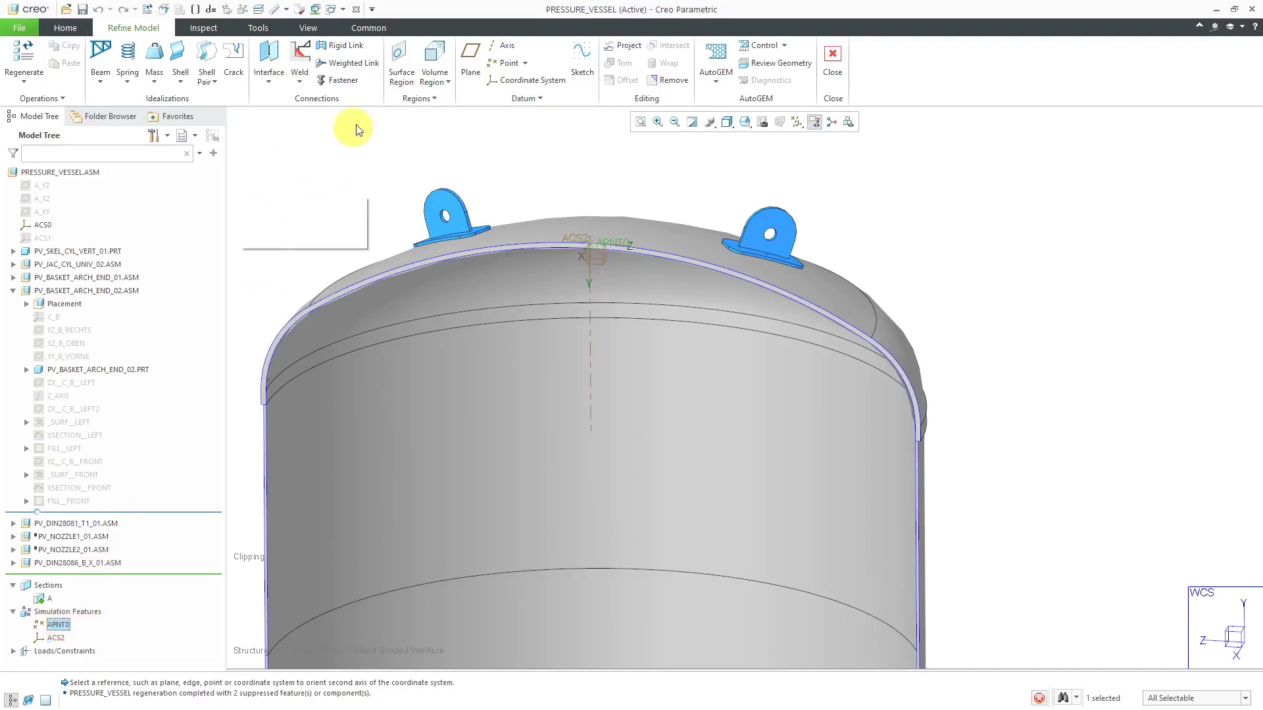
left_click(535, 100)
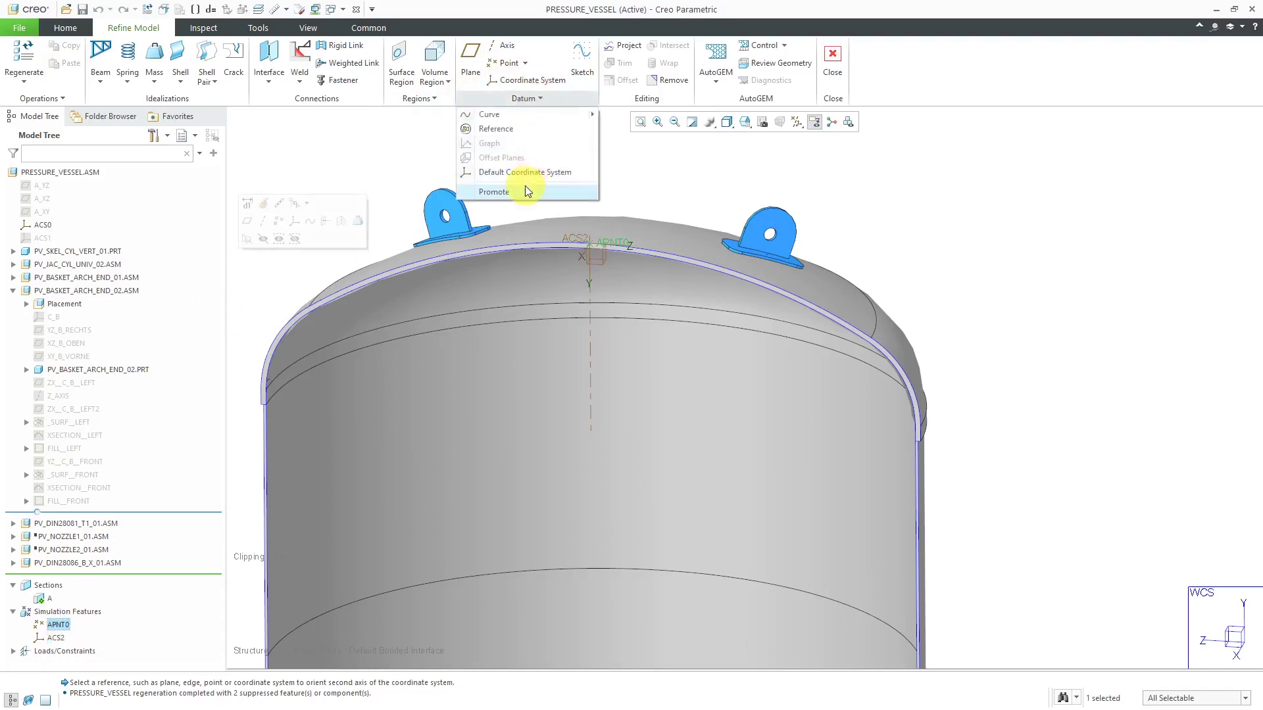
left_click(387, 160)
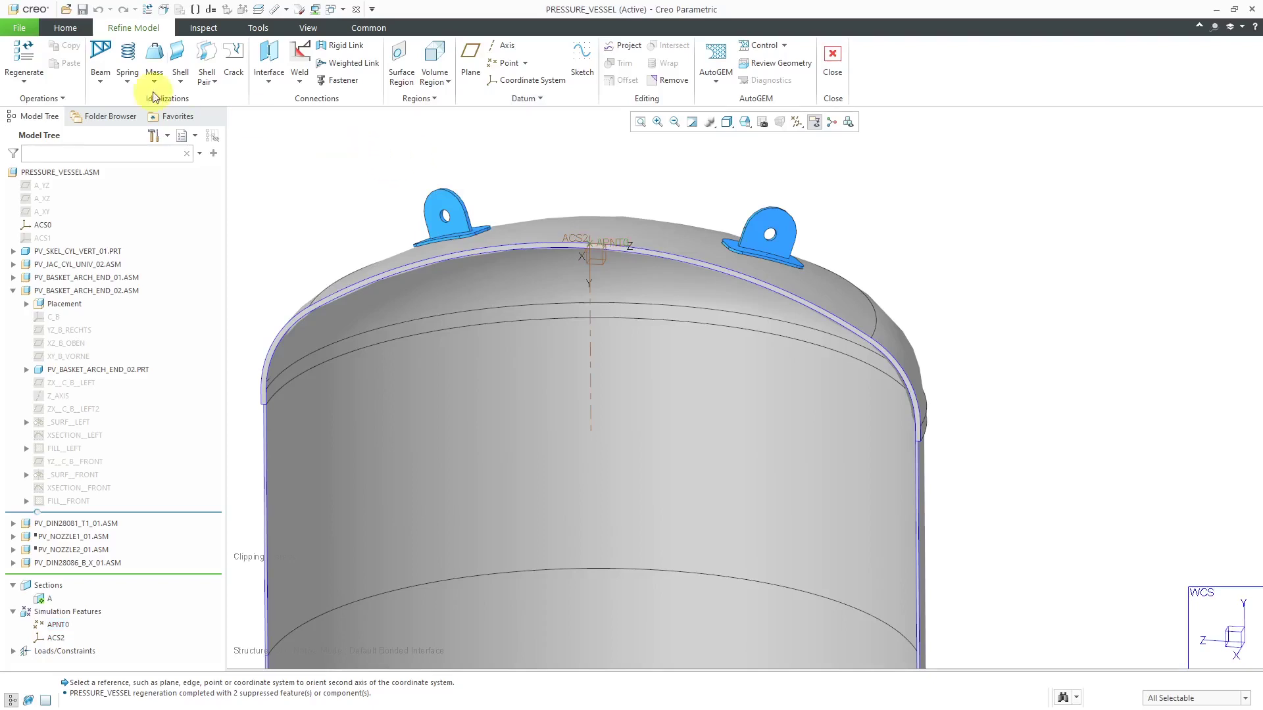
Start a pressure load named HYDROSTATIC in a new load set LoadSet2.
left_click(69, 30)
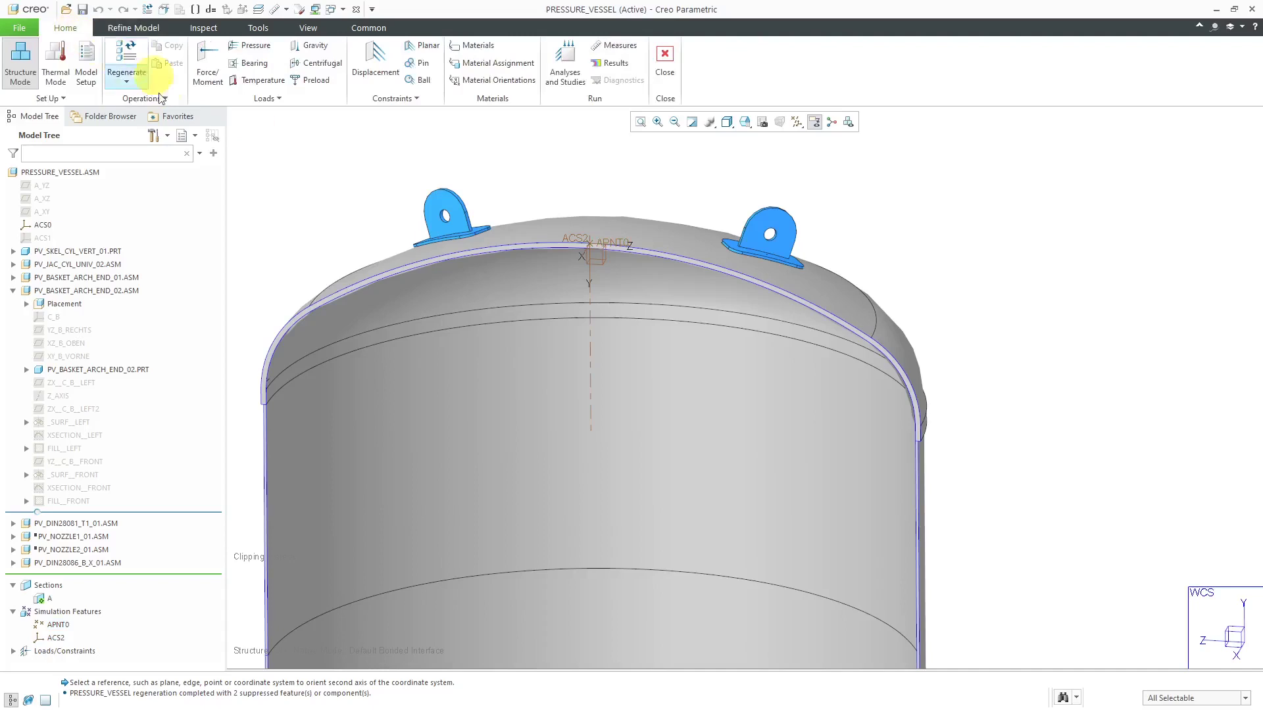
left_click(256, 46)
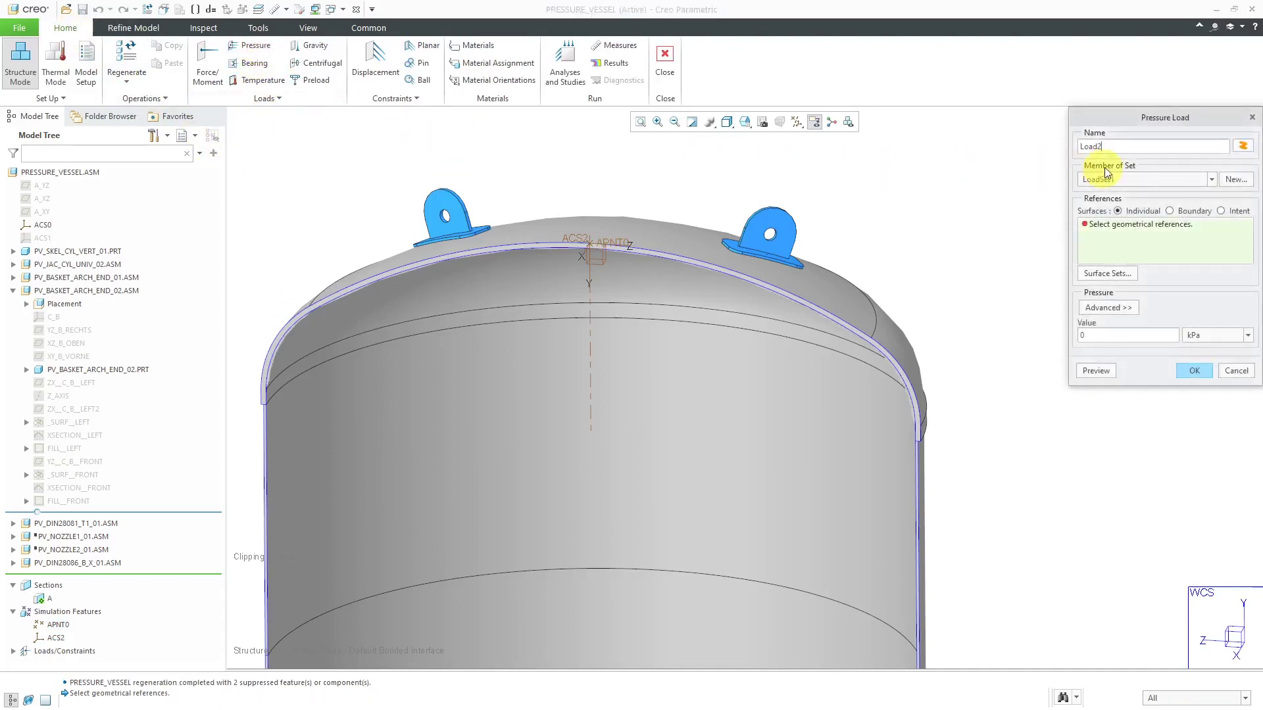
left_click(1123, 144)
type("HYDROS")
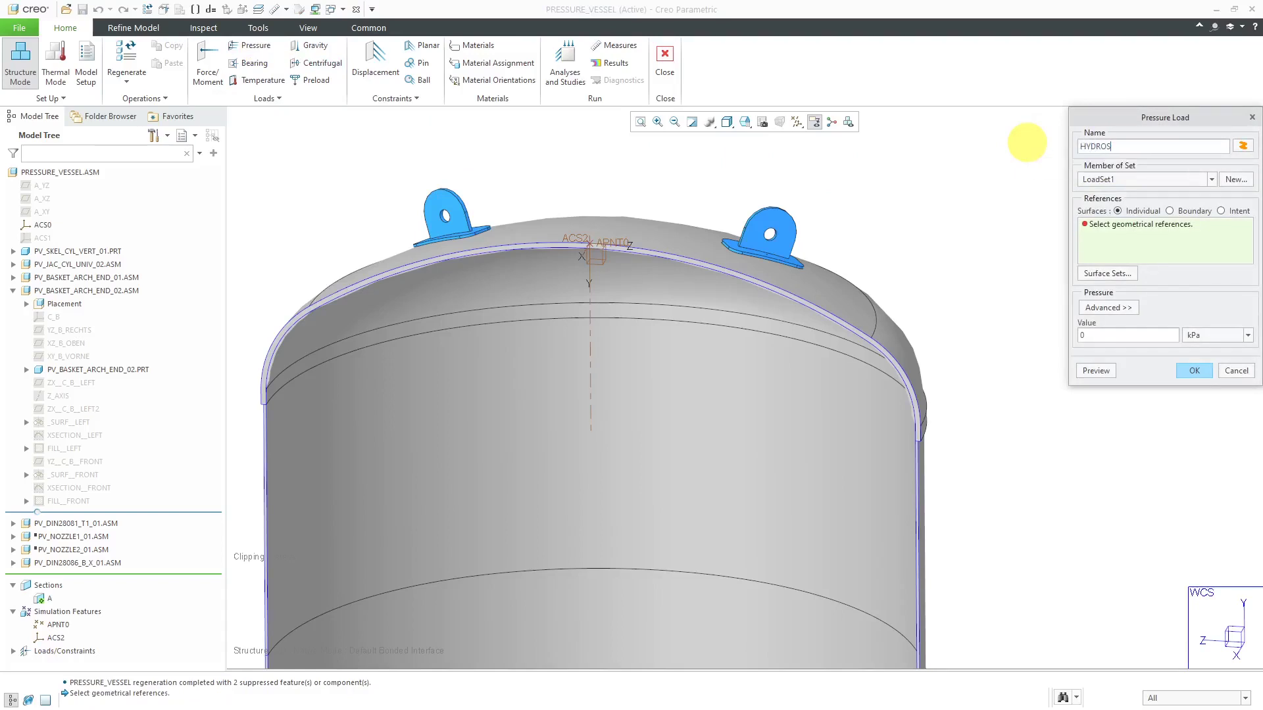
type("TATIC")
left_click(1237, 181)
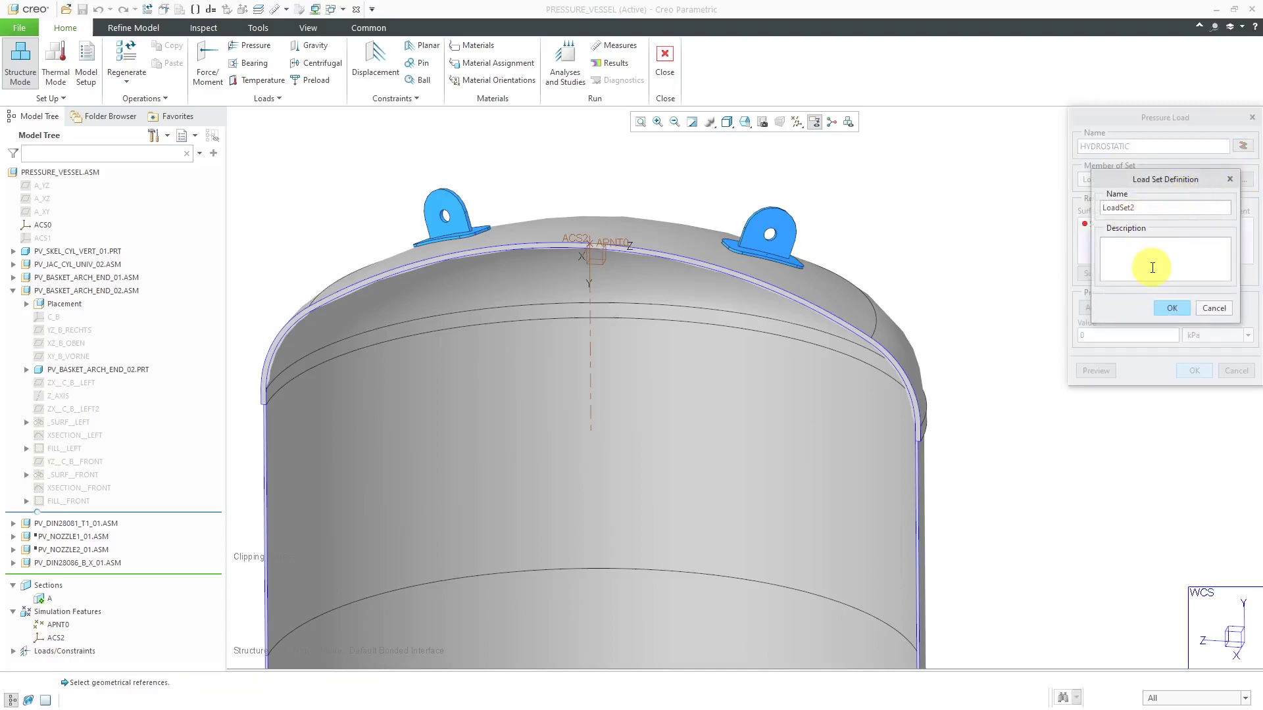
left_click(1172, 308)
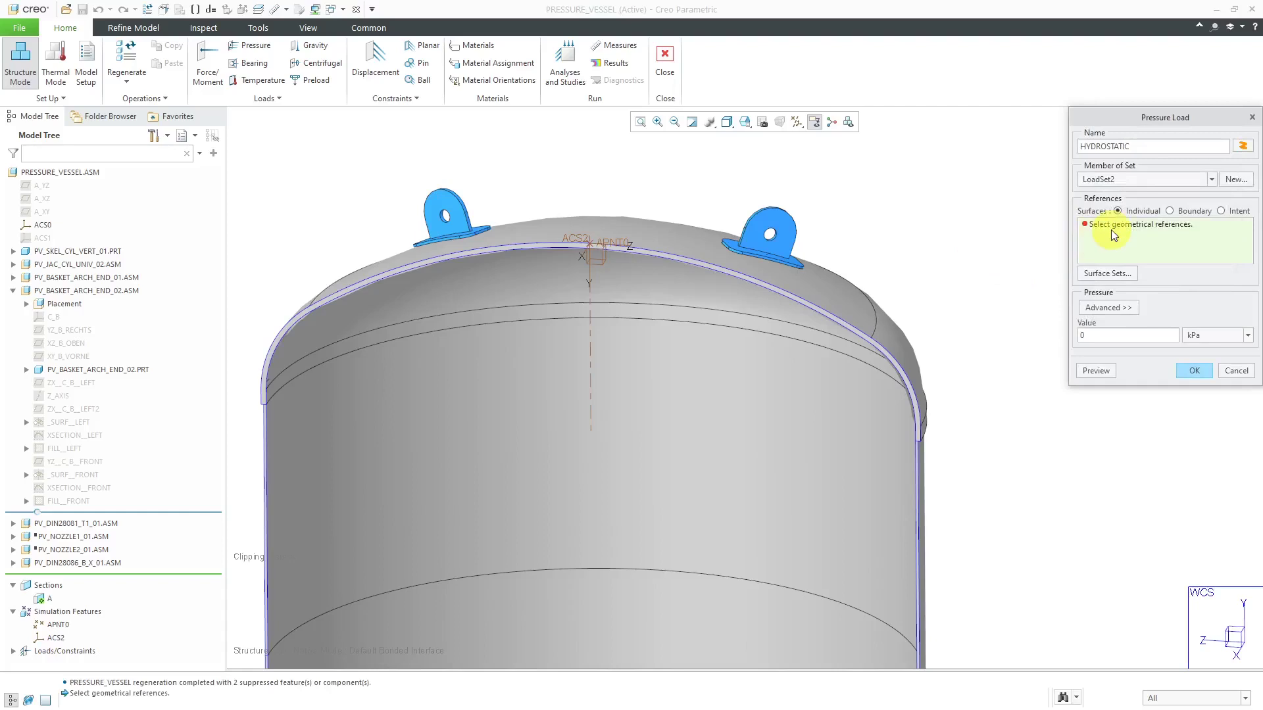
Apply the load to the inner top dome, cylinder walls, bottom dome and knuckle surfaces.
scroll(761, 341, "up", 5)
middle_click_drag(739, 271, 741, 234)
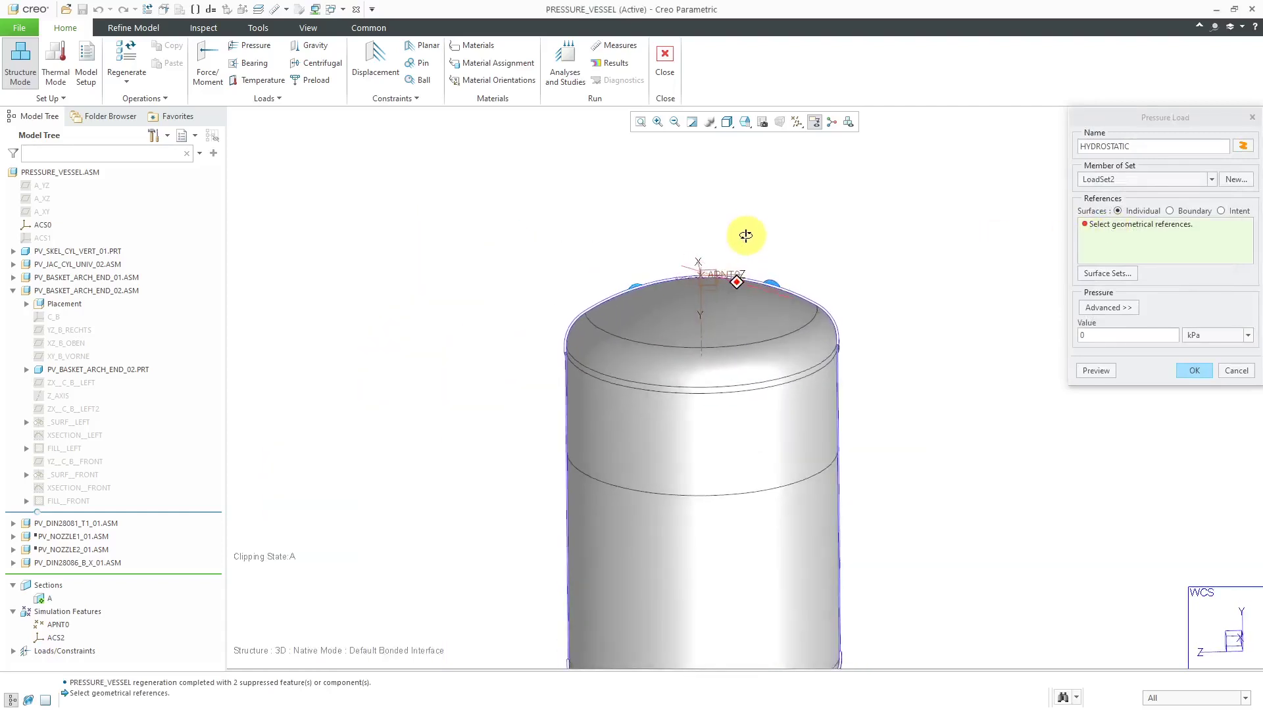
left_click(739, 289)
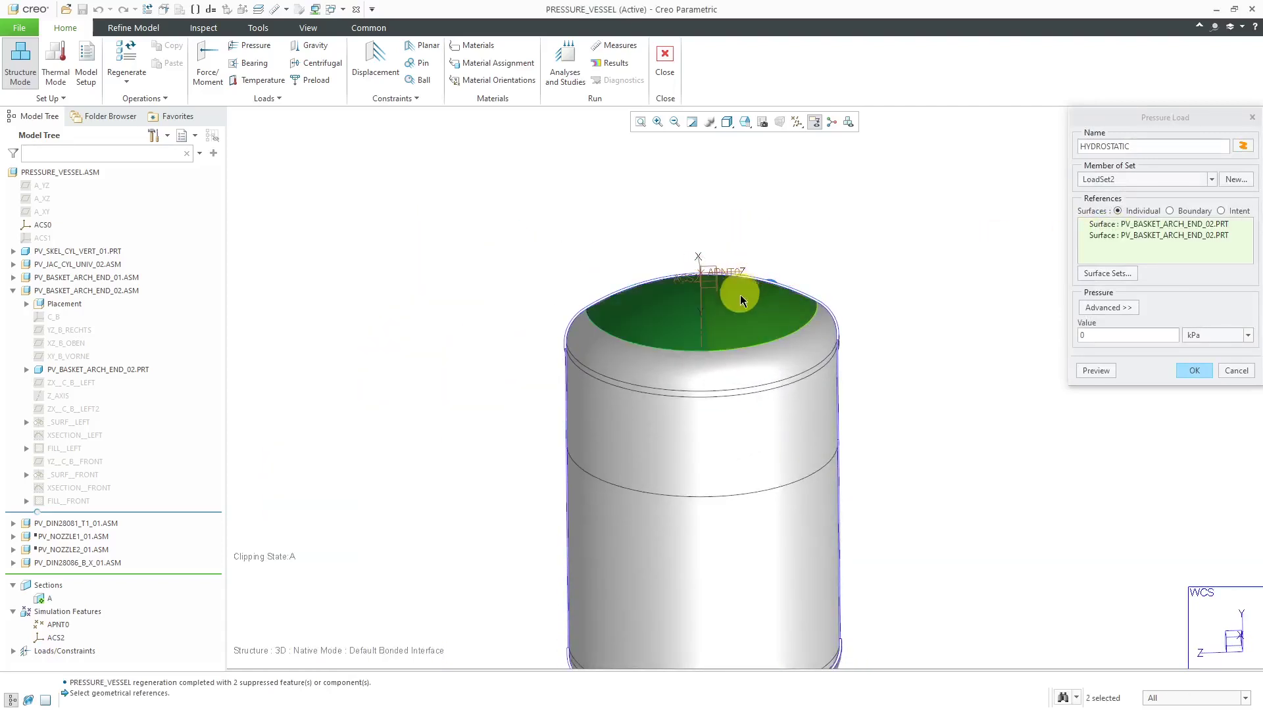
scroll(758, 368, "down", 5)
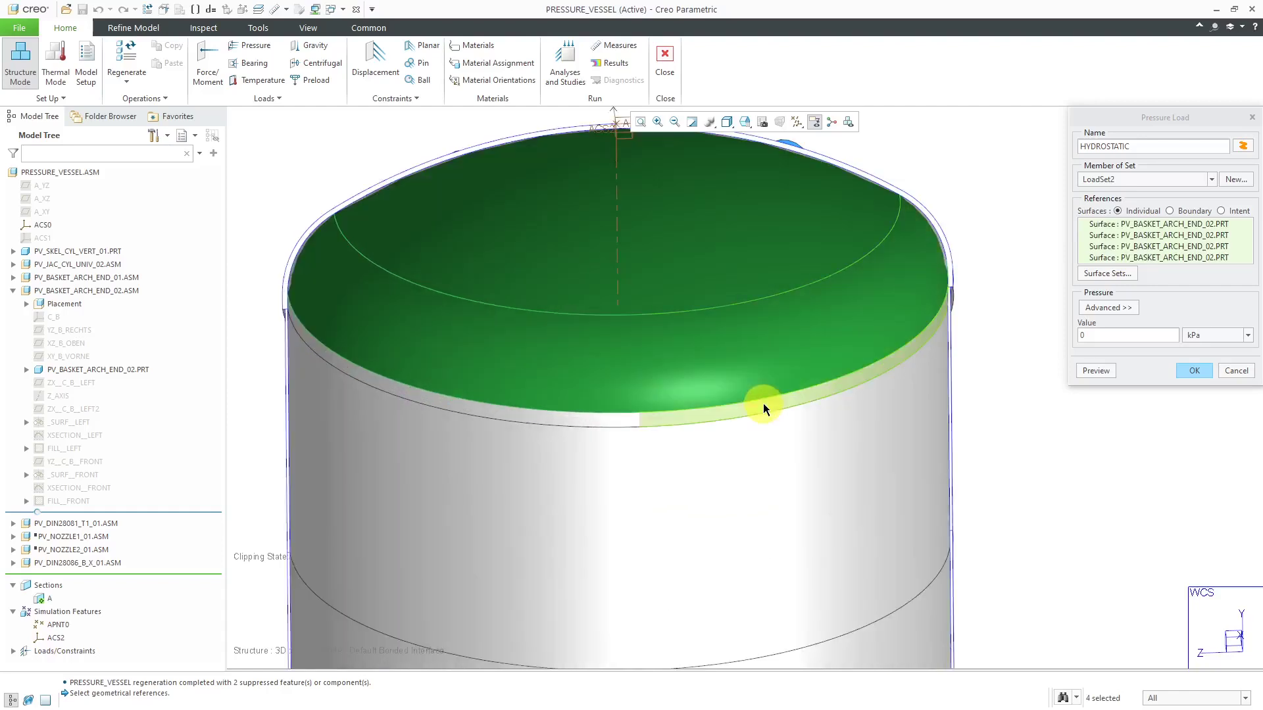
left_click(767, 508)
scroll(700, 329, "up", 5)
left_click(724, 444)
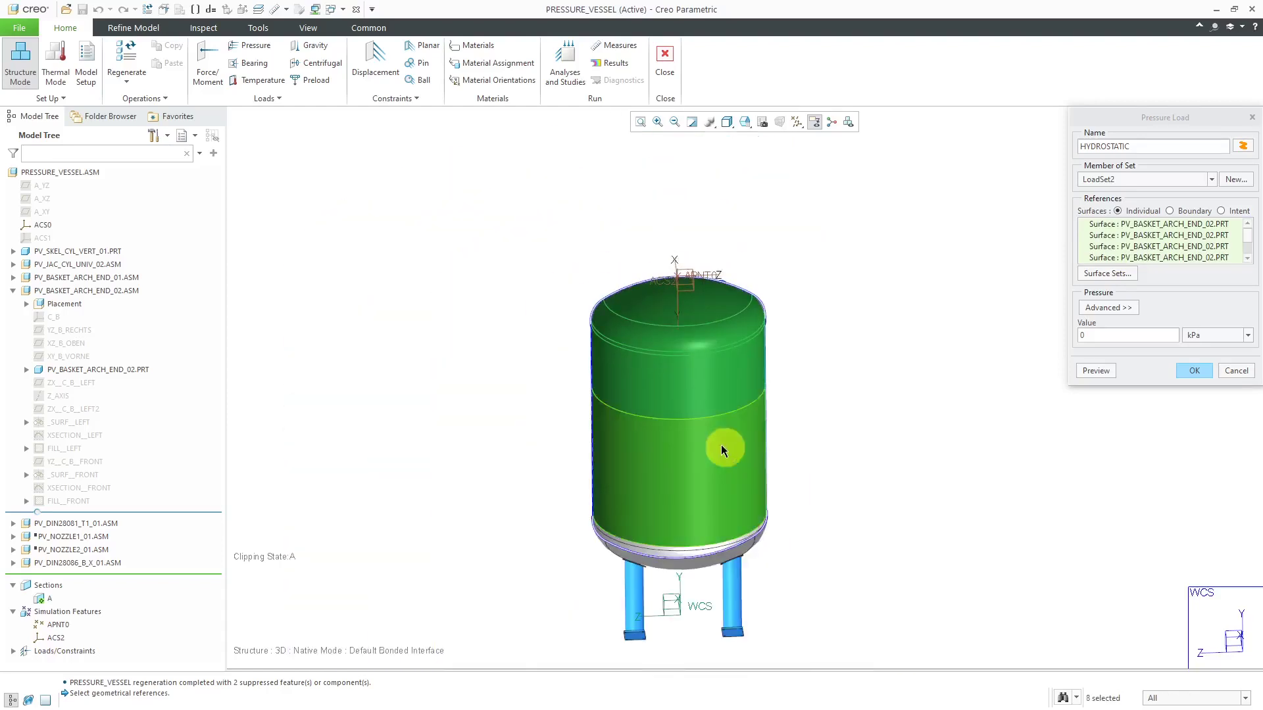
middle_click_drag(721, 445, 722, 579)
scroll(730, 585, "down", 4)
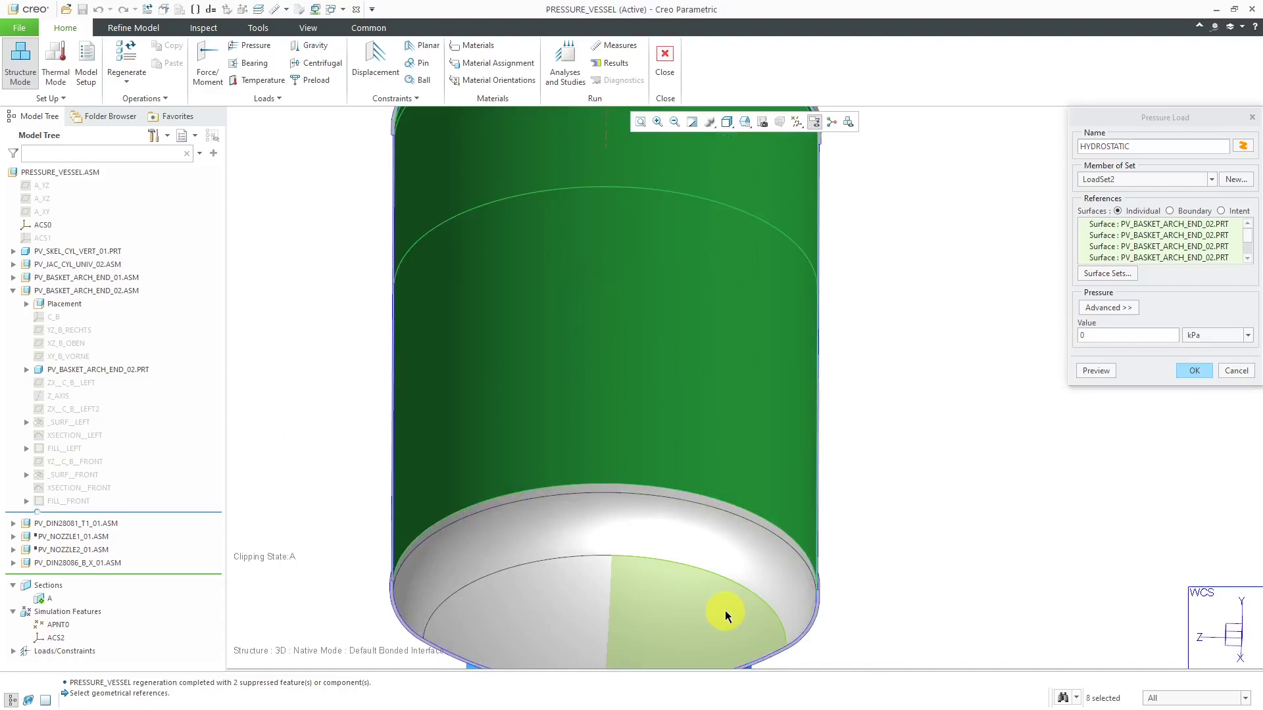
left_click(725, 609)
left_click(734, 567)
left_click(733, 514)
scroll(733, 460, "up", 5)
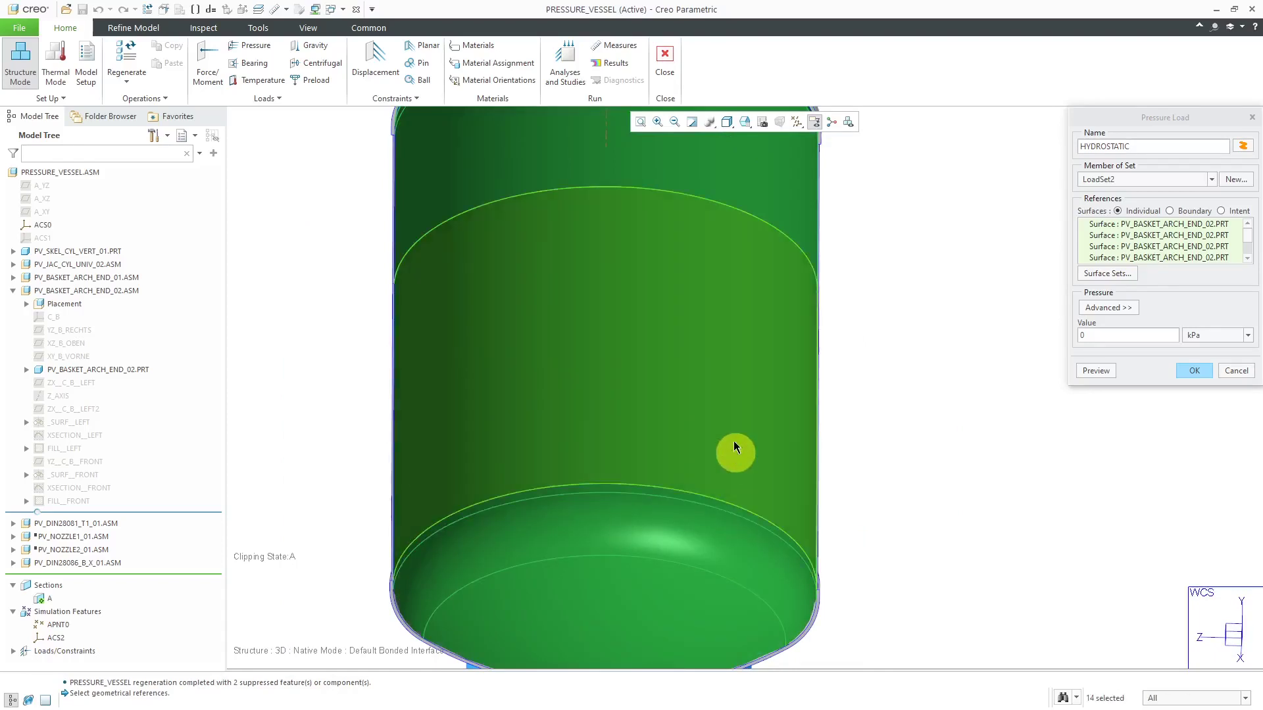
middle_click_drag(721, 389, 677, 389)
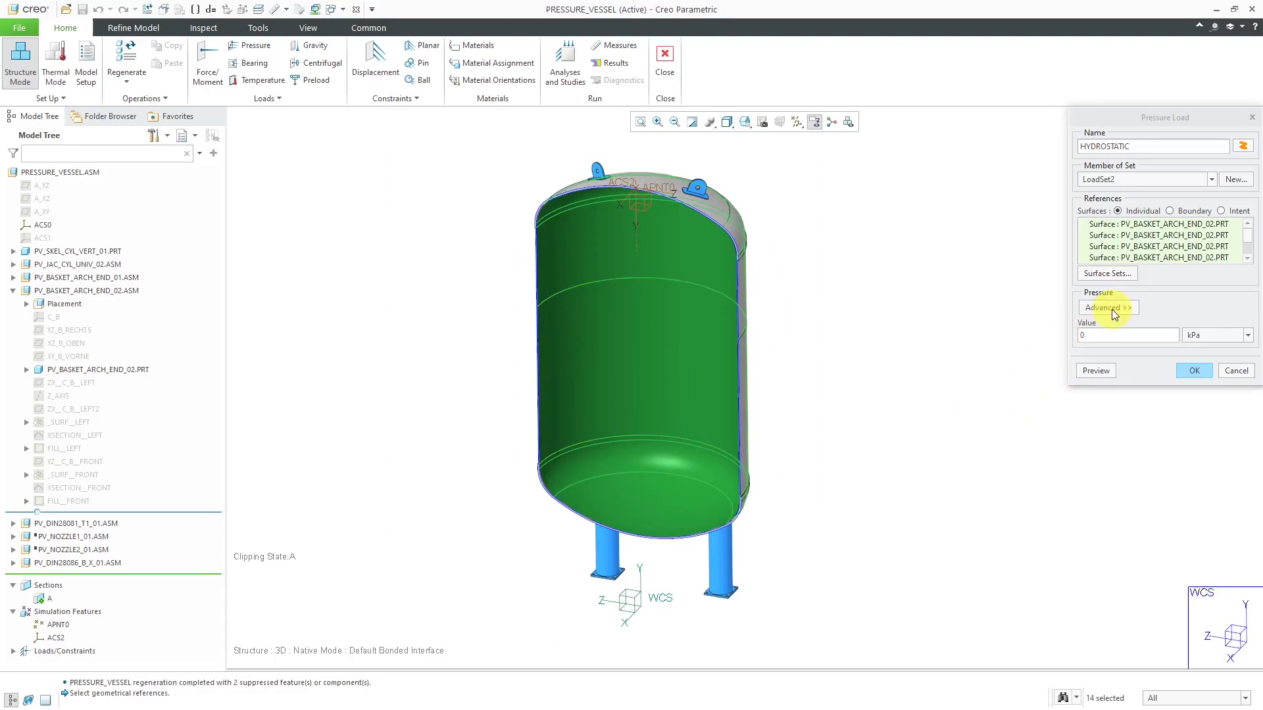
Make the pressure vary as a function of coordinates and begin a new function.
left_click(1115, 306)
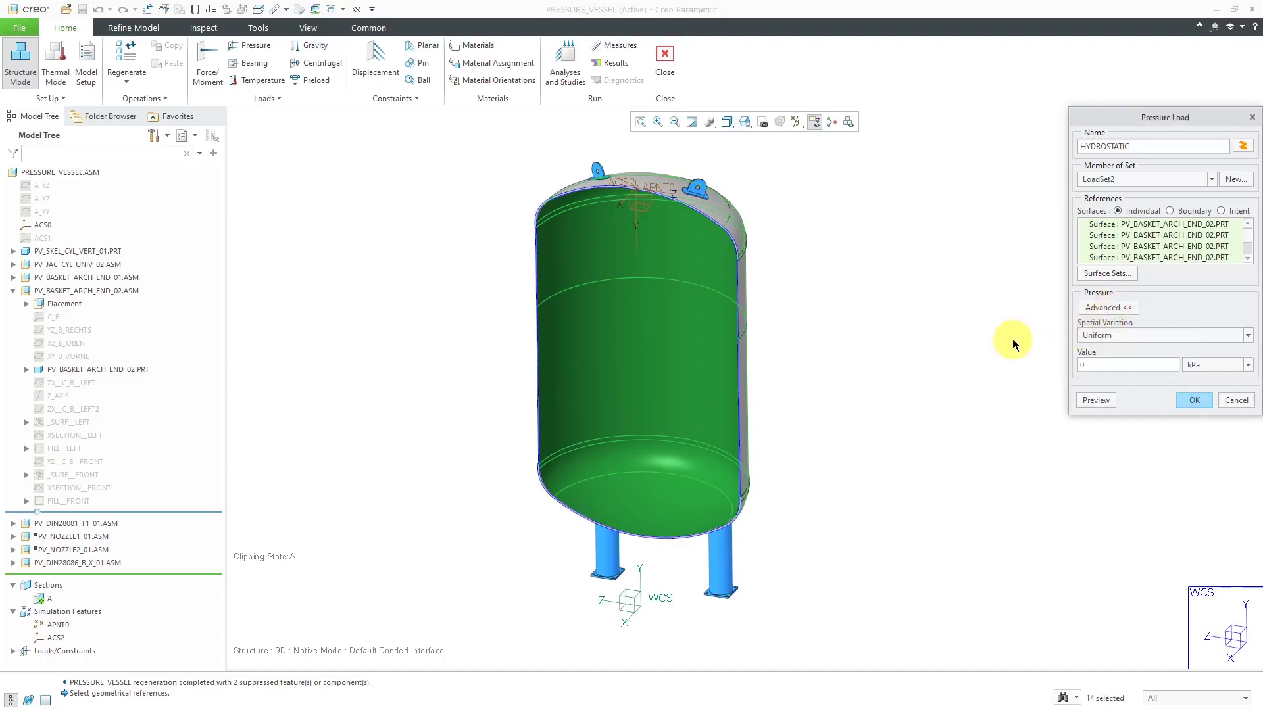
left_click(1248, 337)
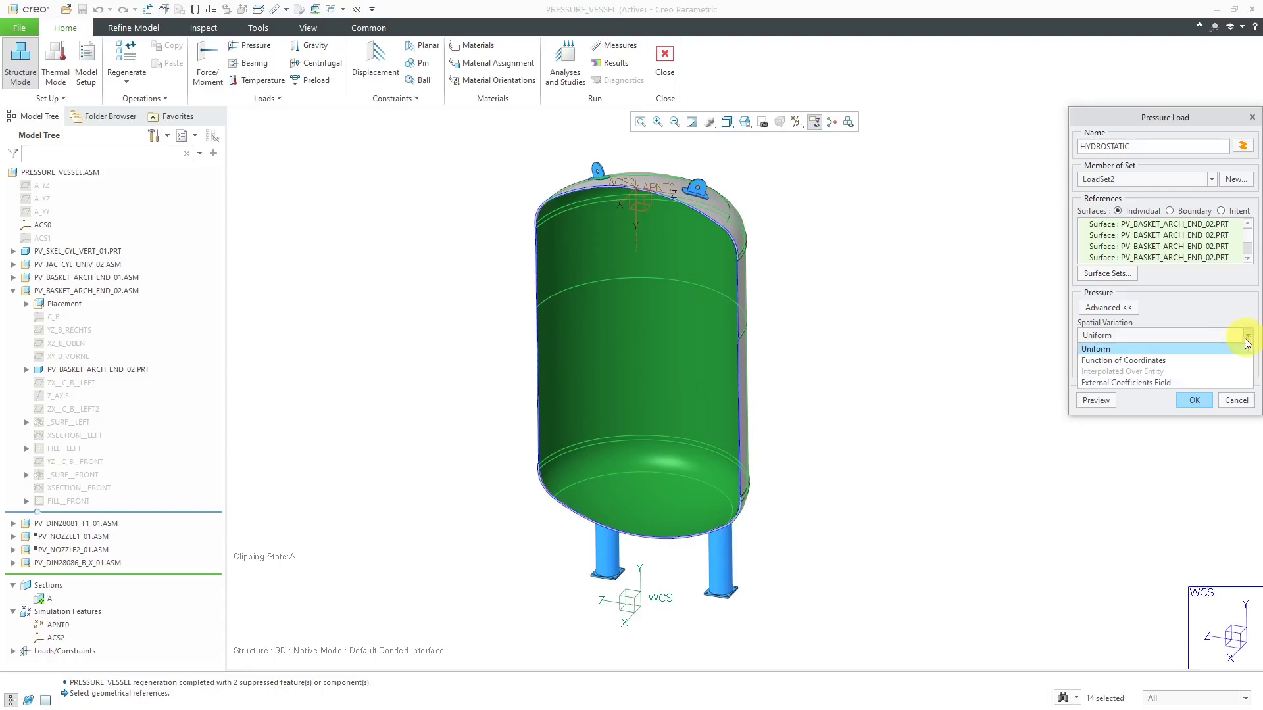
left_click(1156, 361)
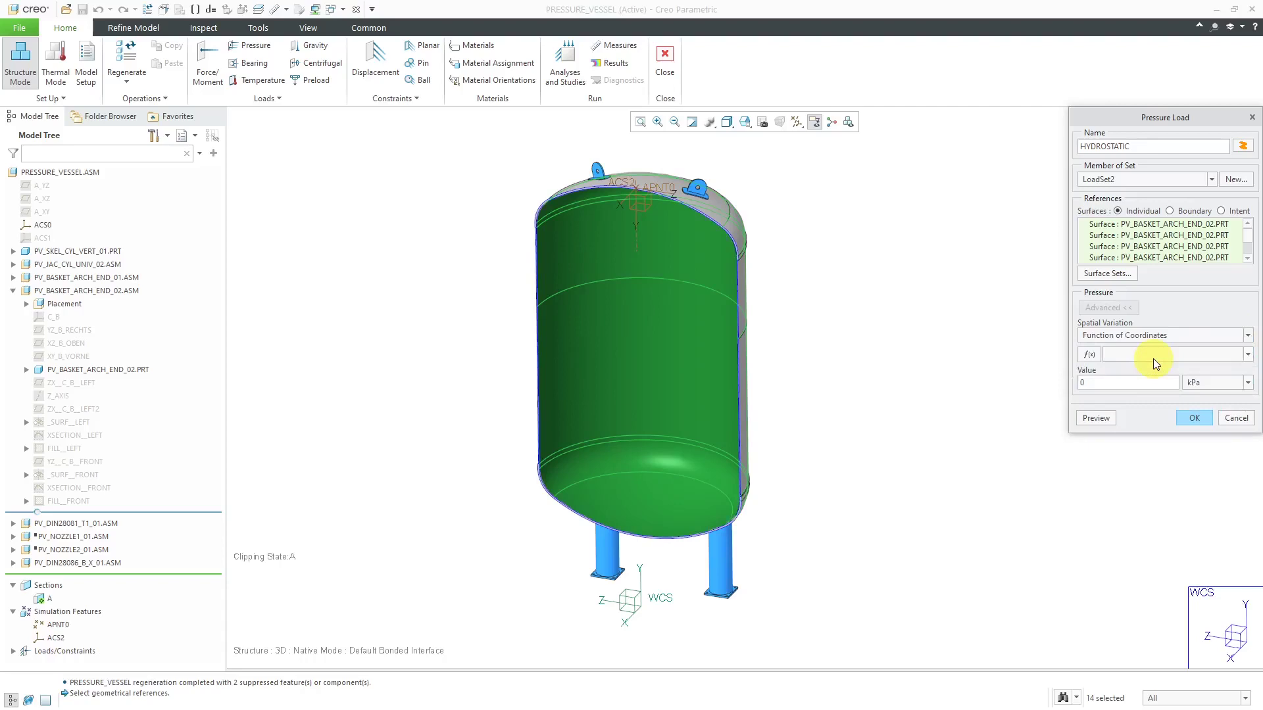
left_click(1089, 355)
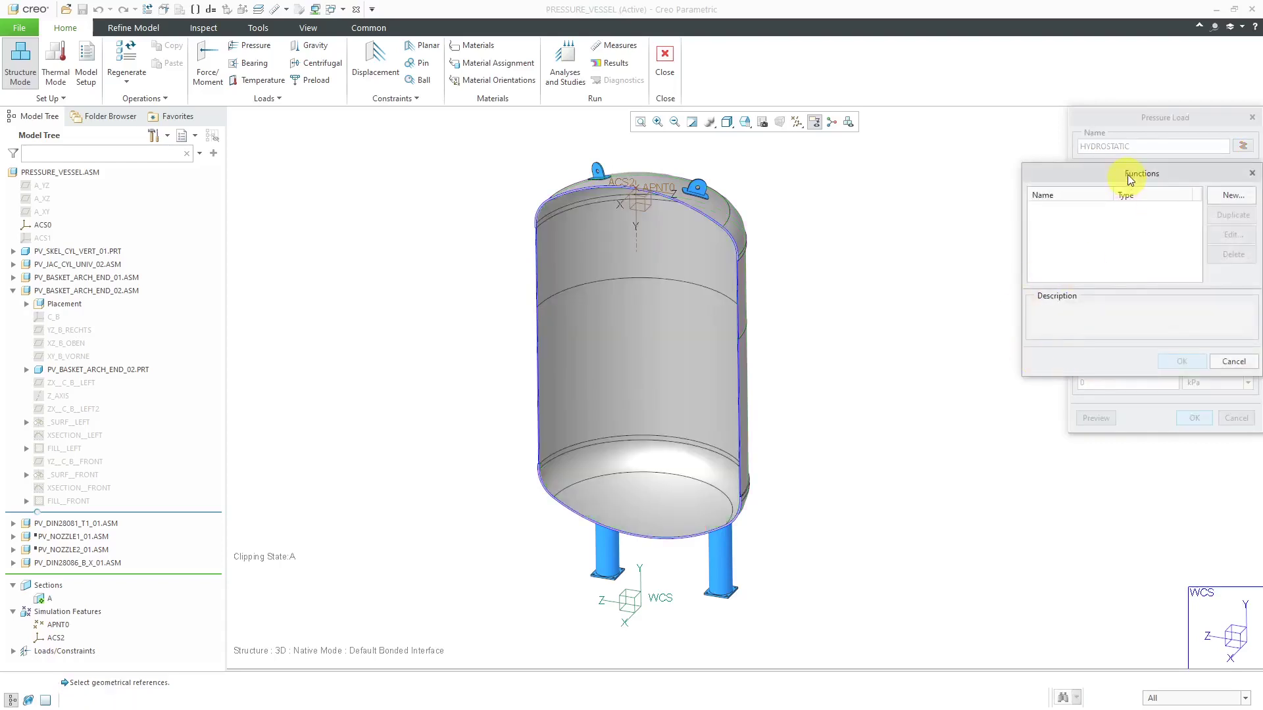
left_click_drag(1128, 175, 927, 243)
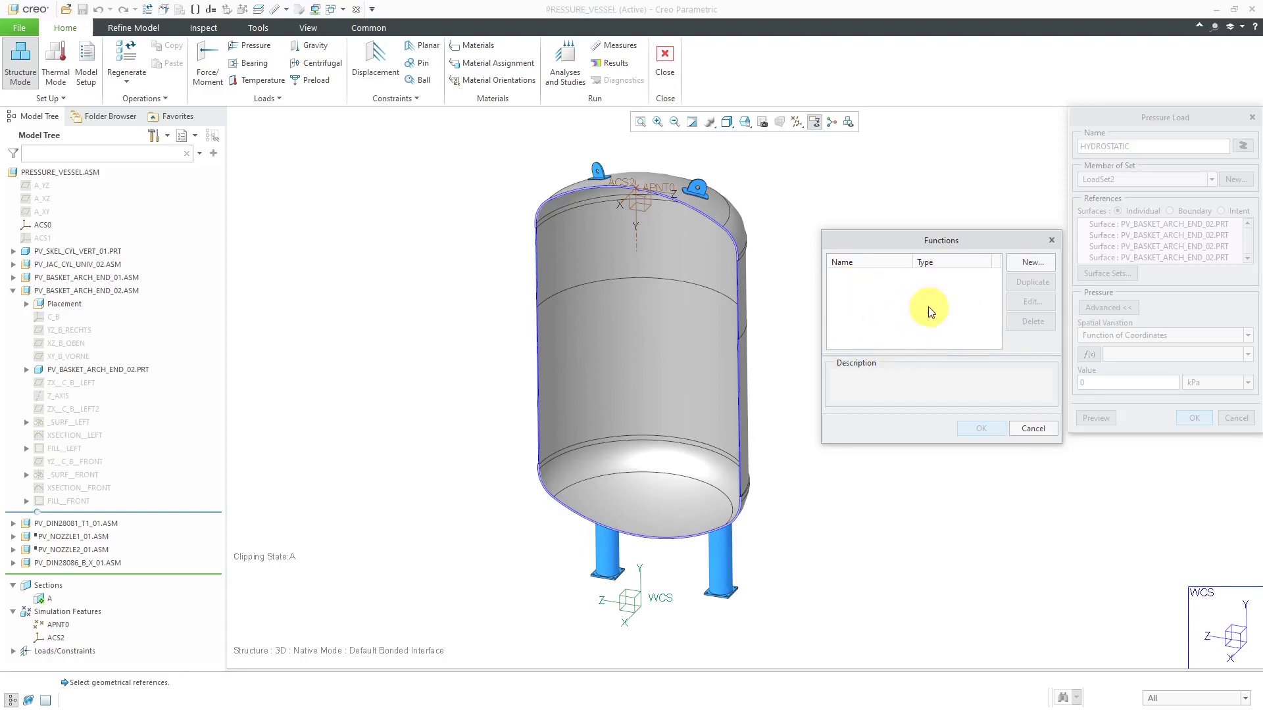
left_click(1027, 263)
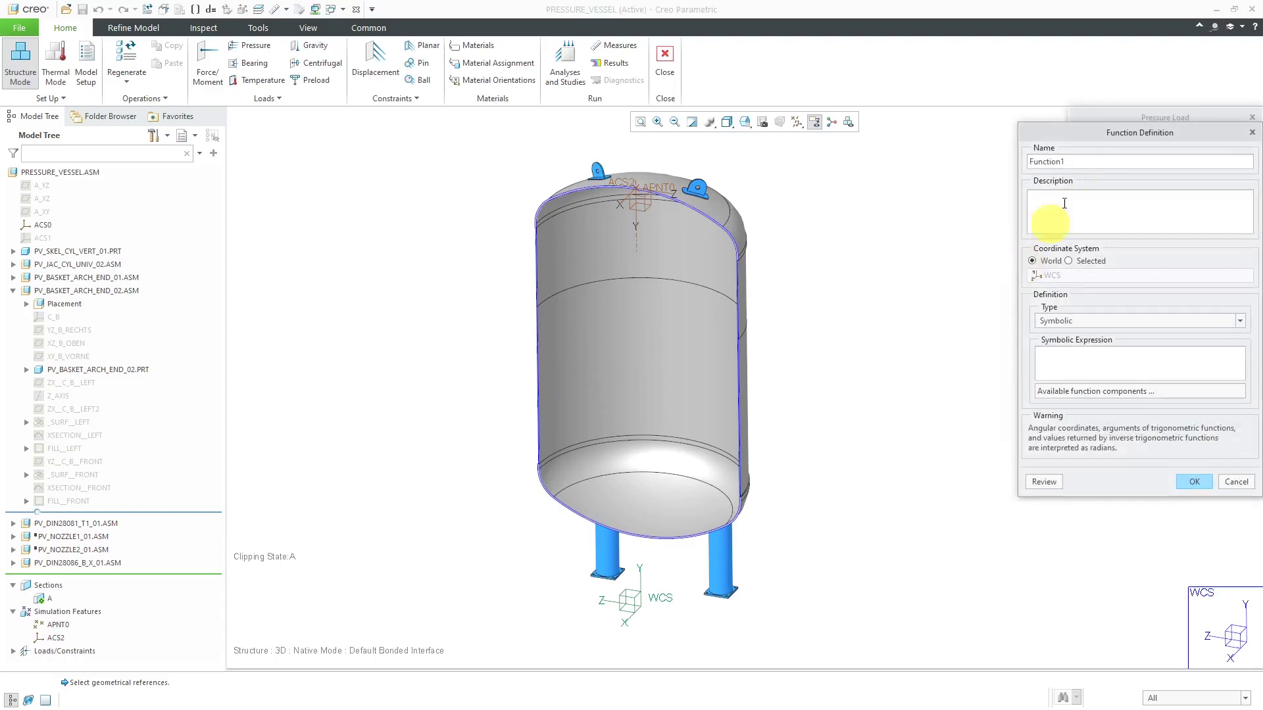
Name the function HYDROSTATIC-PRESSURE and reference it to coordinate system ACS2.
left_click_drag(1104, 134, 873, 187)
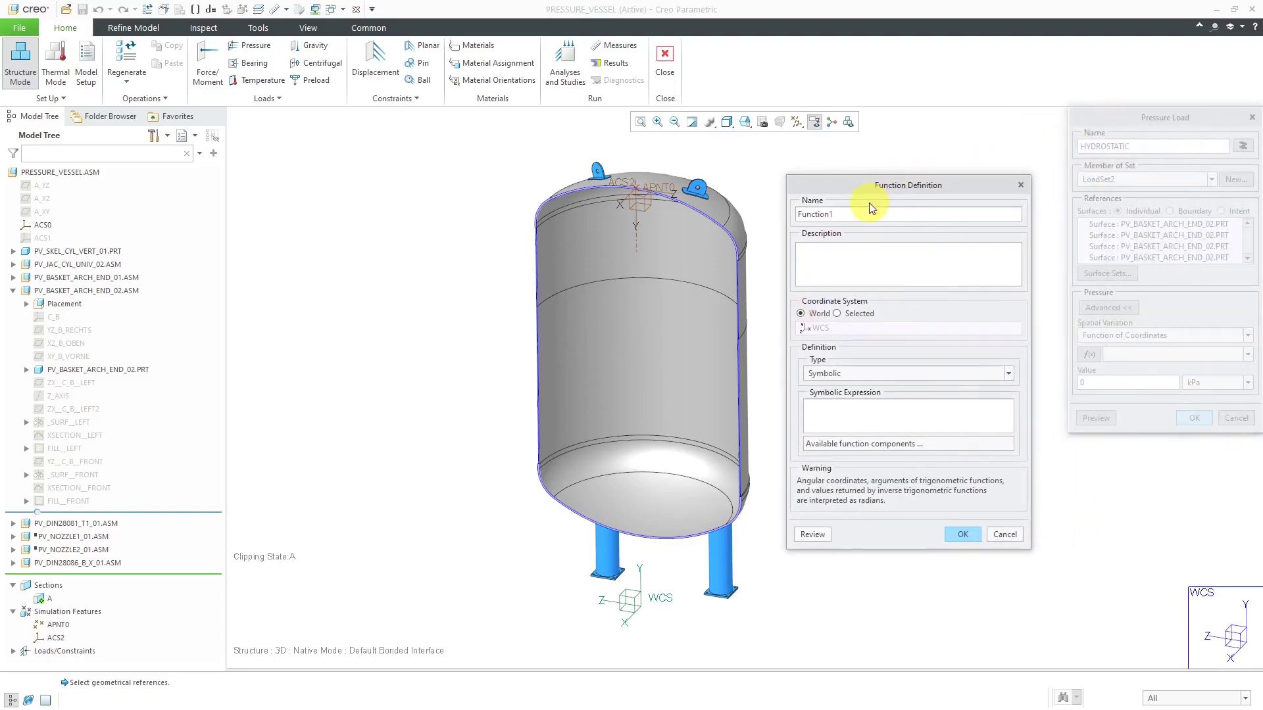
double_click(867, 214)
type("HY")
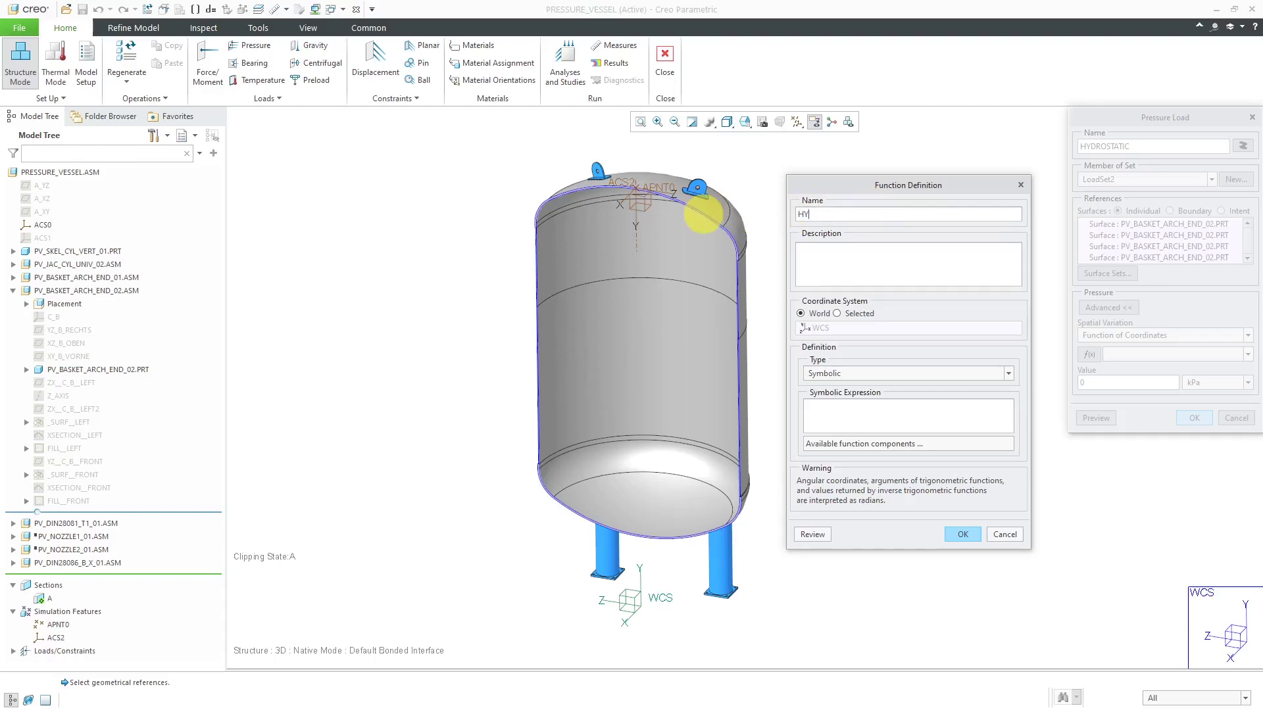
type("DROSTATIC-PRESSURE")
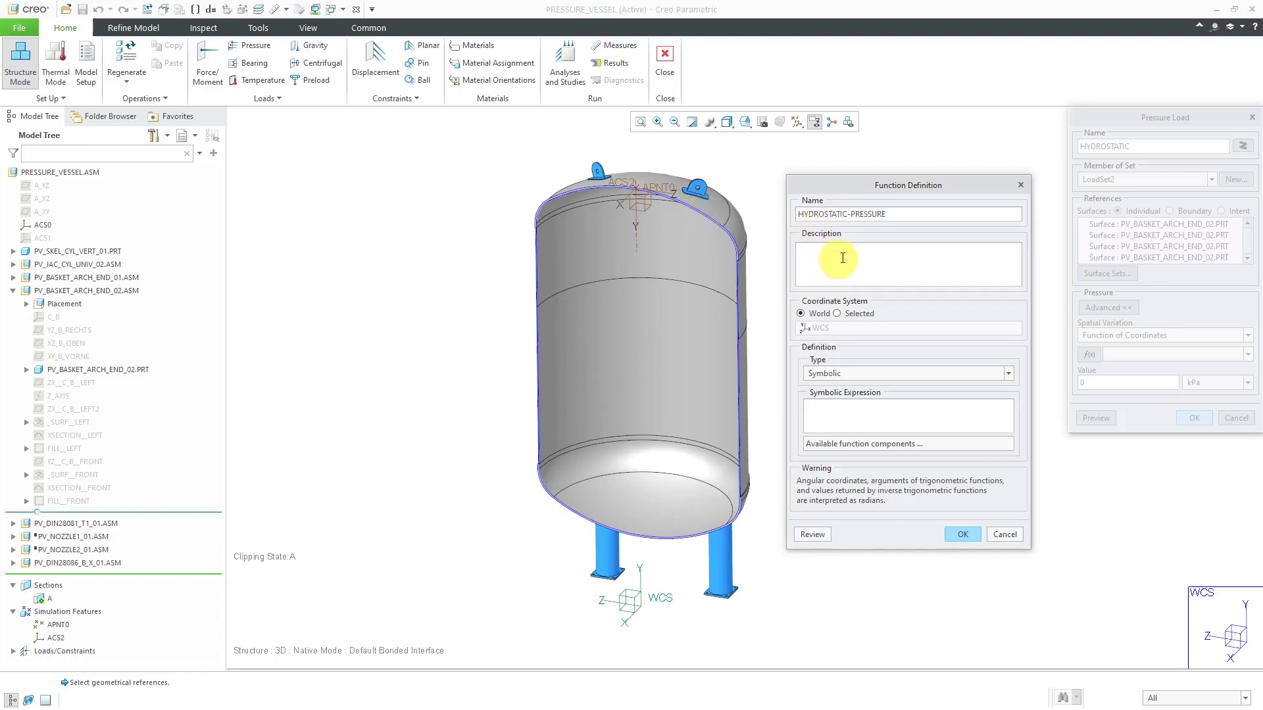
left_click(838, 314)
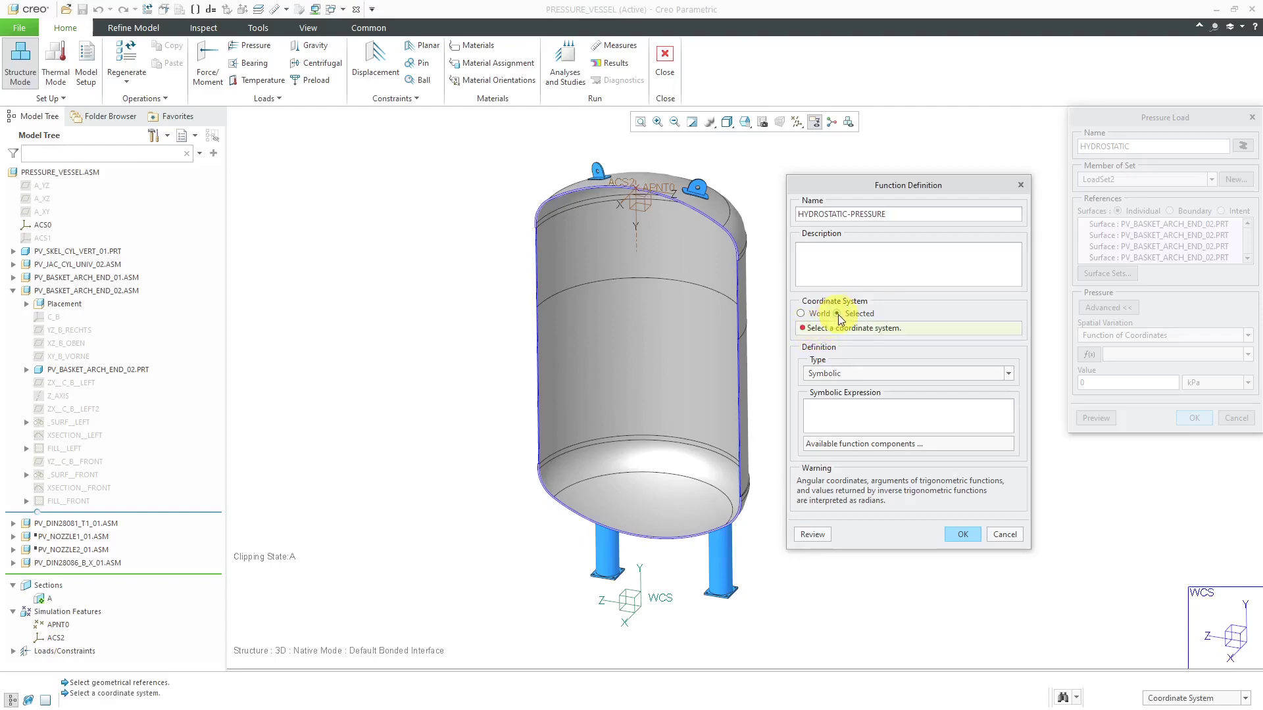
left_click(53, 639)
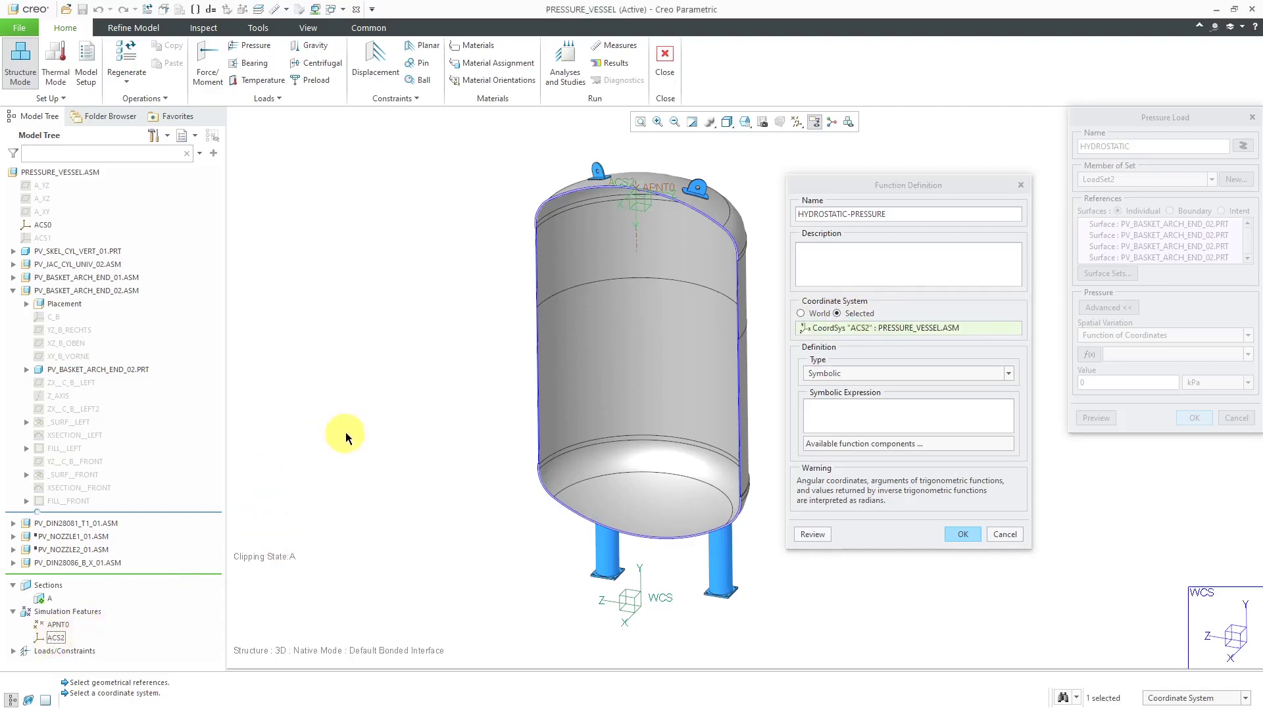
Keep the function type Symbolic and insert the Y variable to start the expression.
left_click(970, 374)
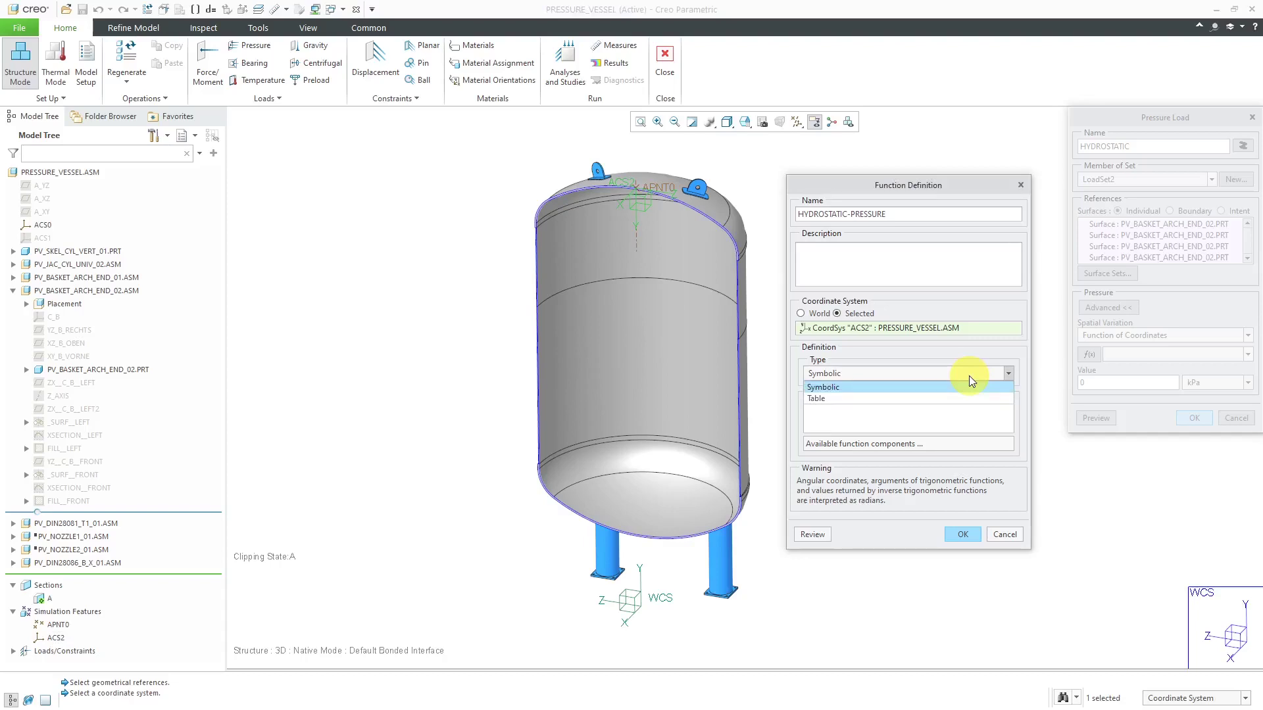
left_click(969, 374)
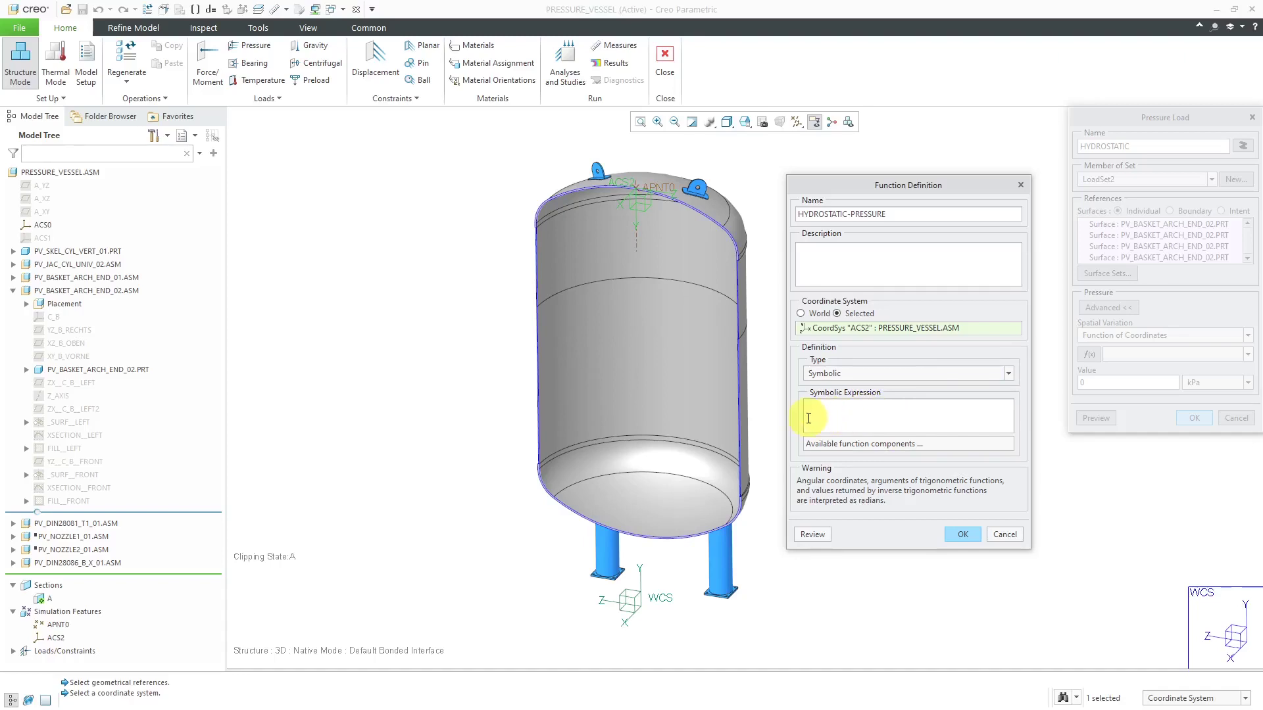
left_click(924, 443)
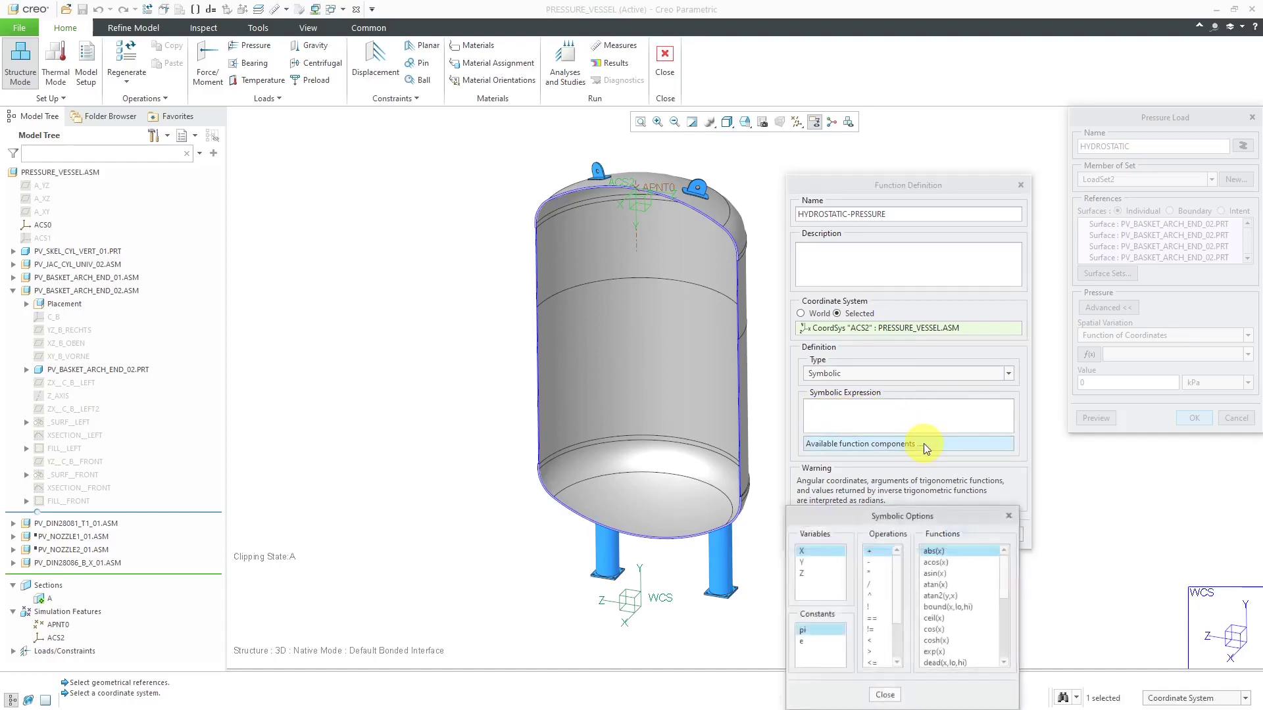
left_click_drag(909, 517, 413, 271)
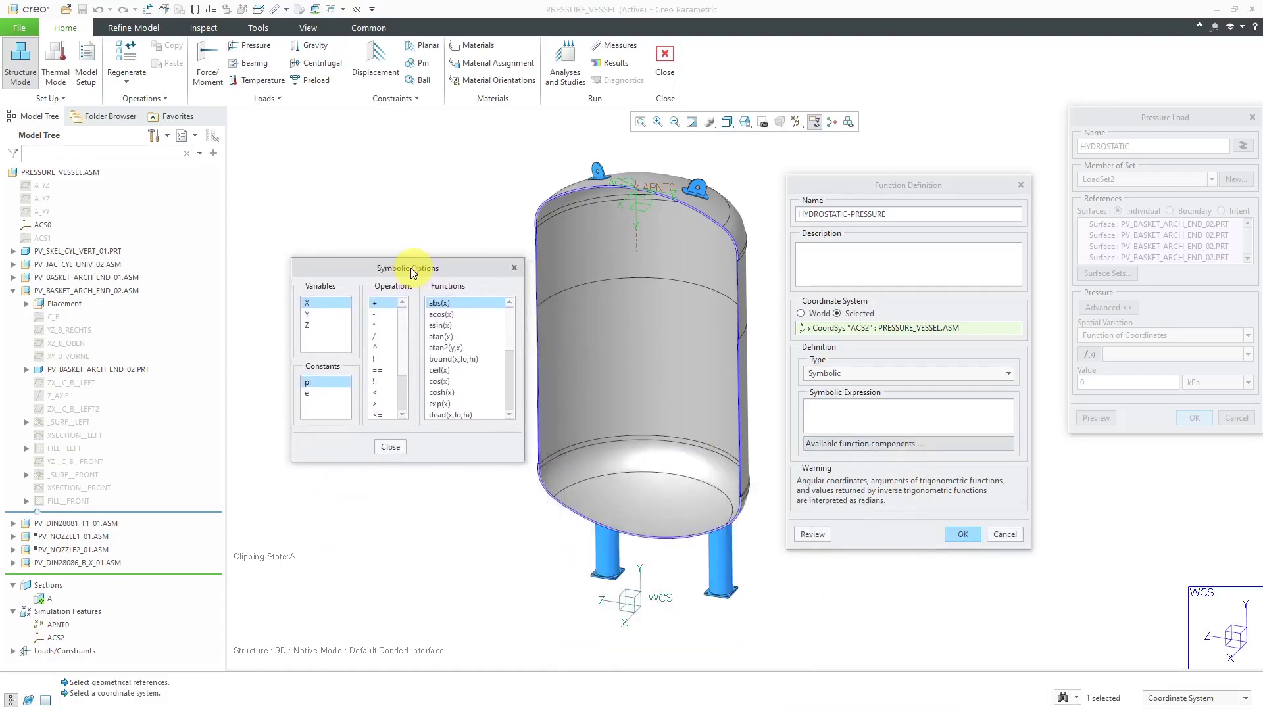
double_click(306, 315)
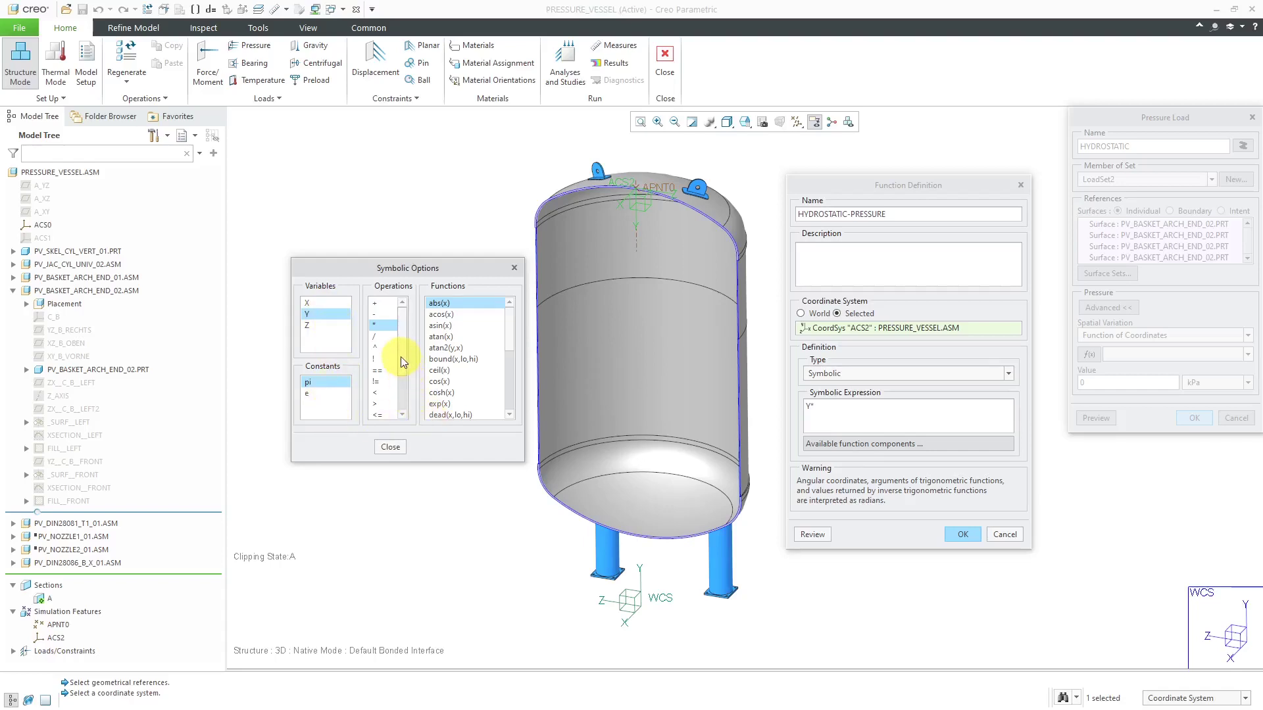
scroll(405, 363, "down", 2)
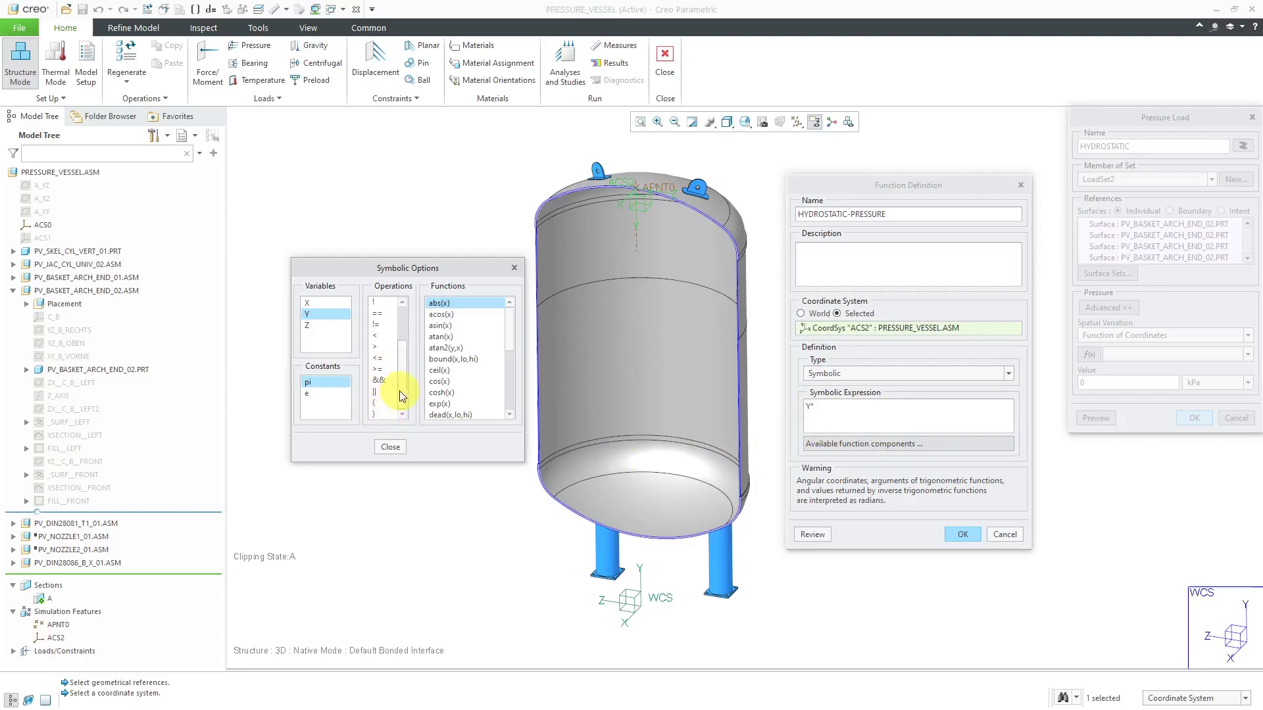
scroll(404, 368, "up", 2)
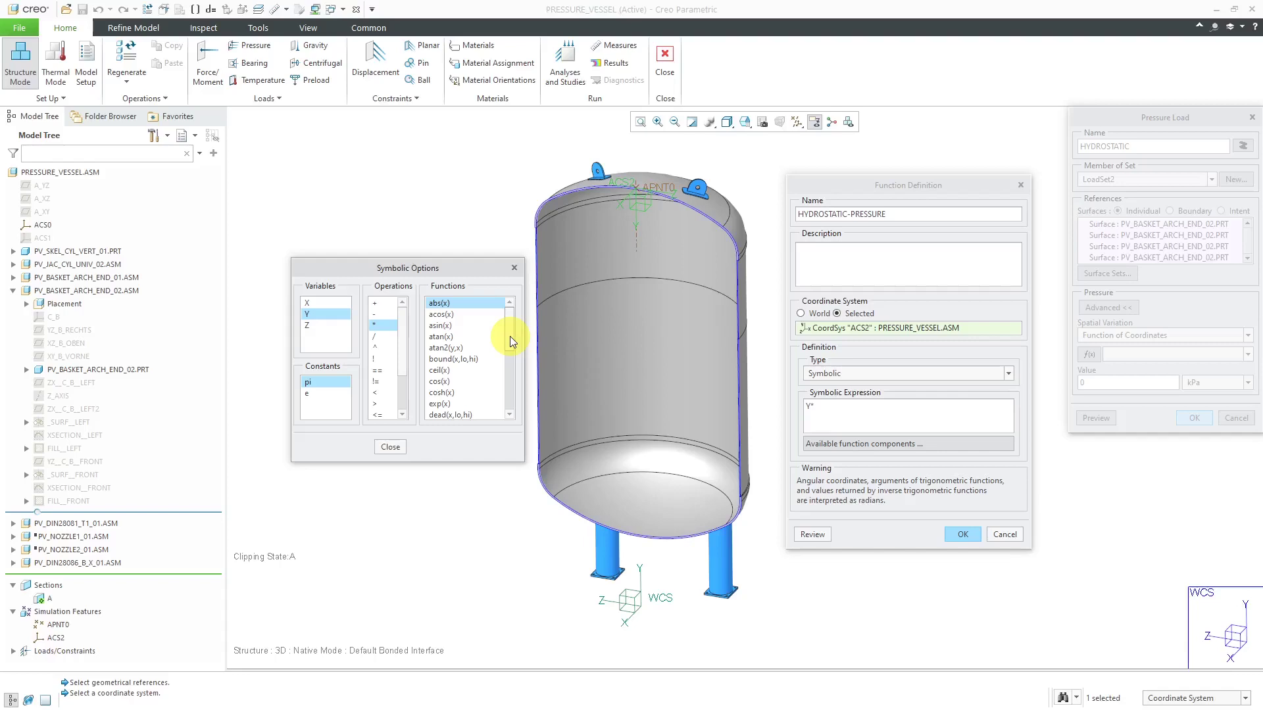
mouse_move(510, 337)
left_mouse_down()
mouse_move(503, 420)
mouse_move(508, 330)
mouse_move(505, 356)
left_mouse_up()
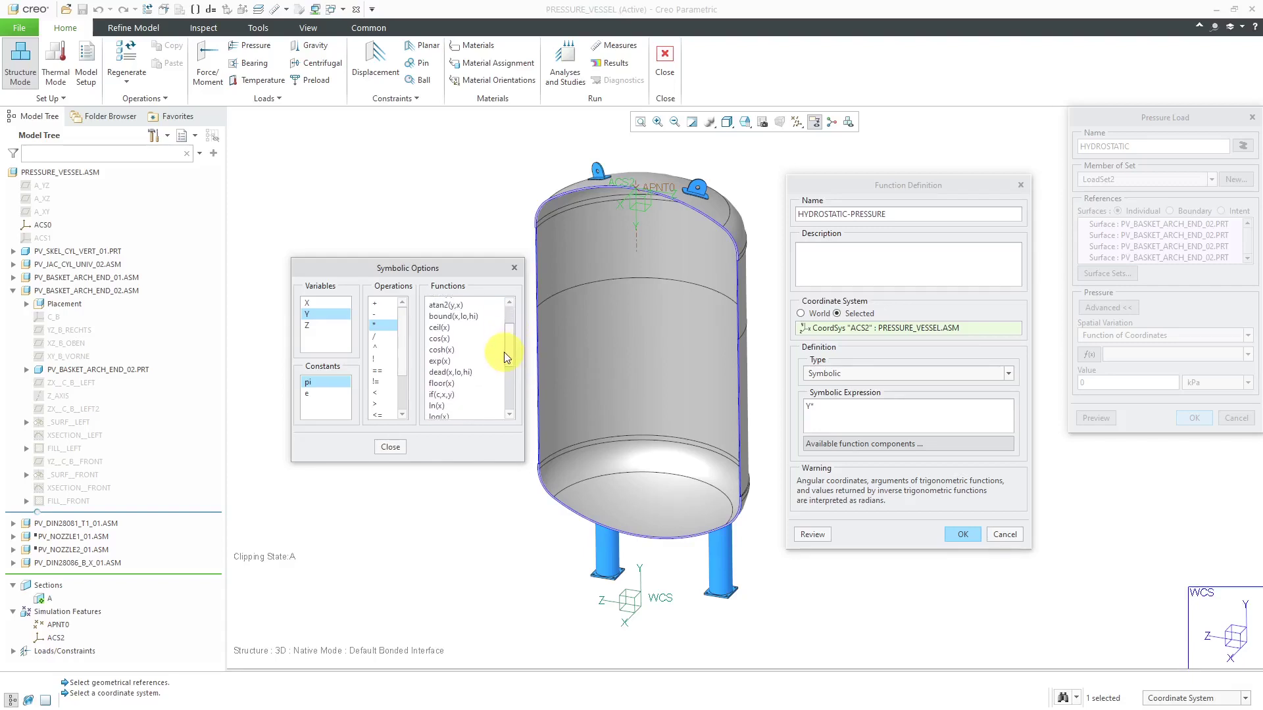
left_click(396, 446)
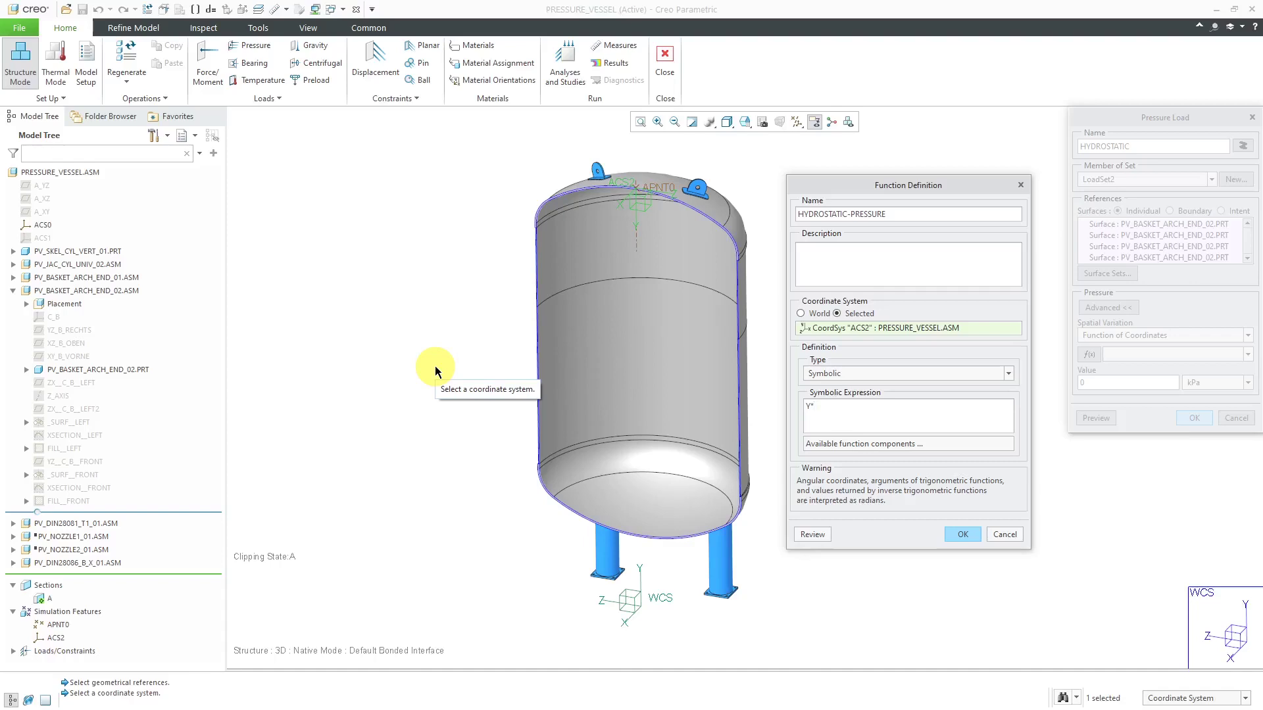
key("alt+Tab")
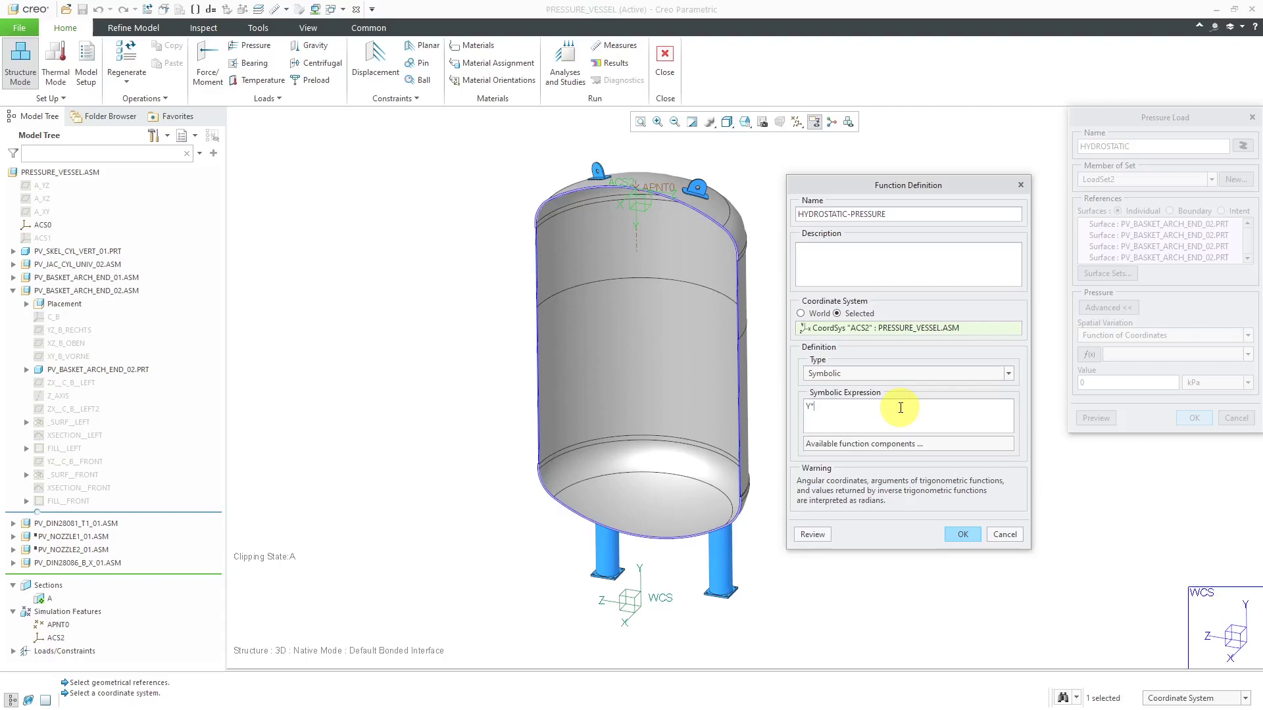
Complete the expression as Y*0.0011379, accept the warning, and assign it to the HYDROSTATIC load.
type("0.0011379")
left_click(963, 534)
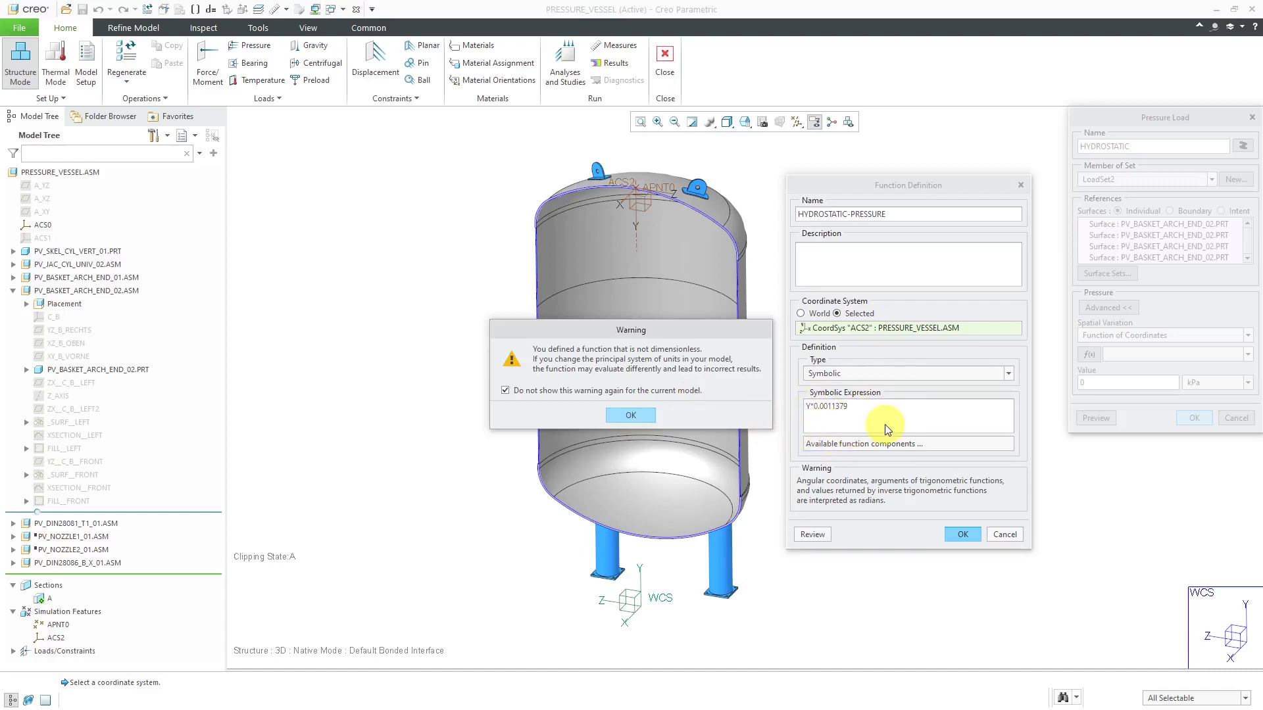
left_click(630, 416)
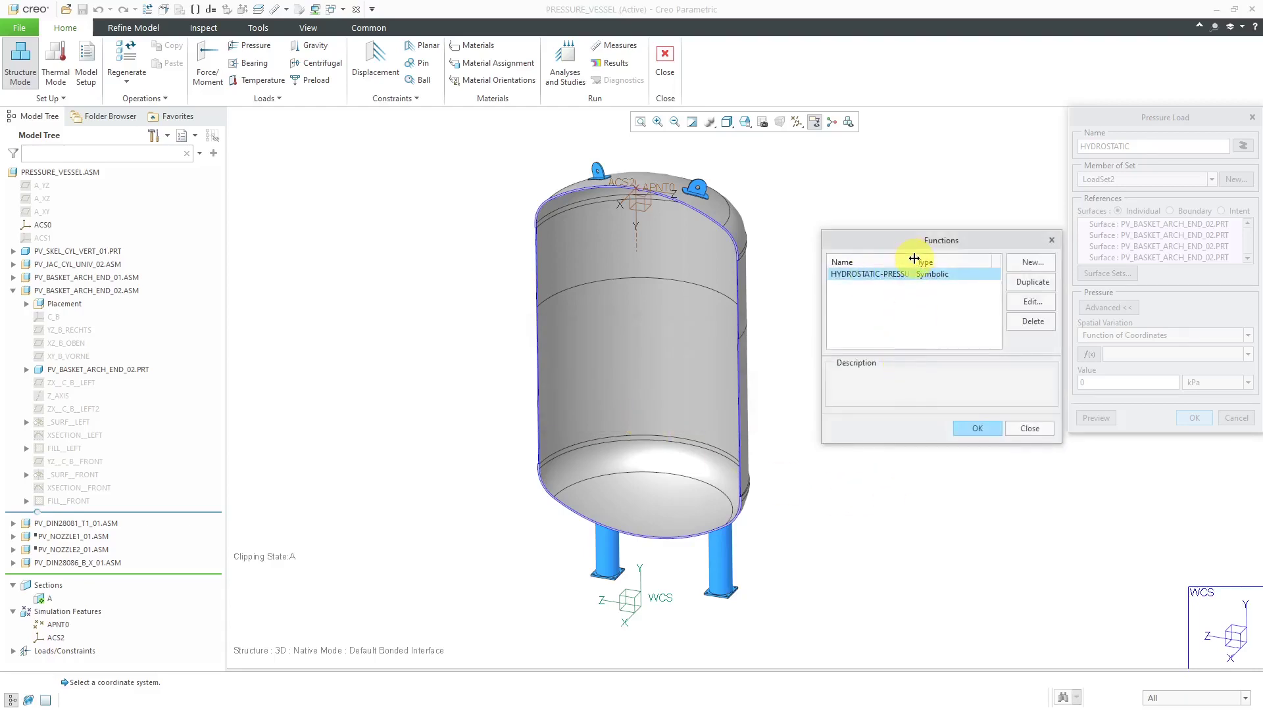
left_click_drag(913, 259, 930, 259)
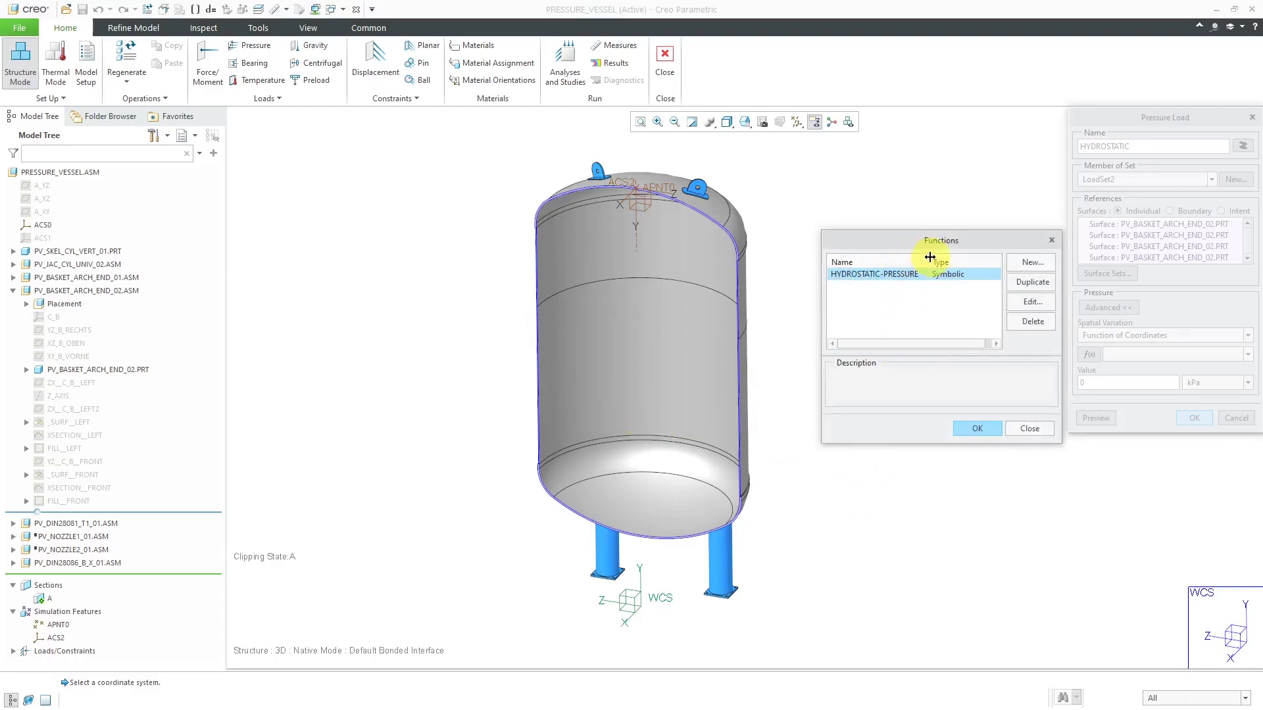
left_click(977, 429)
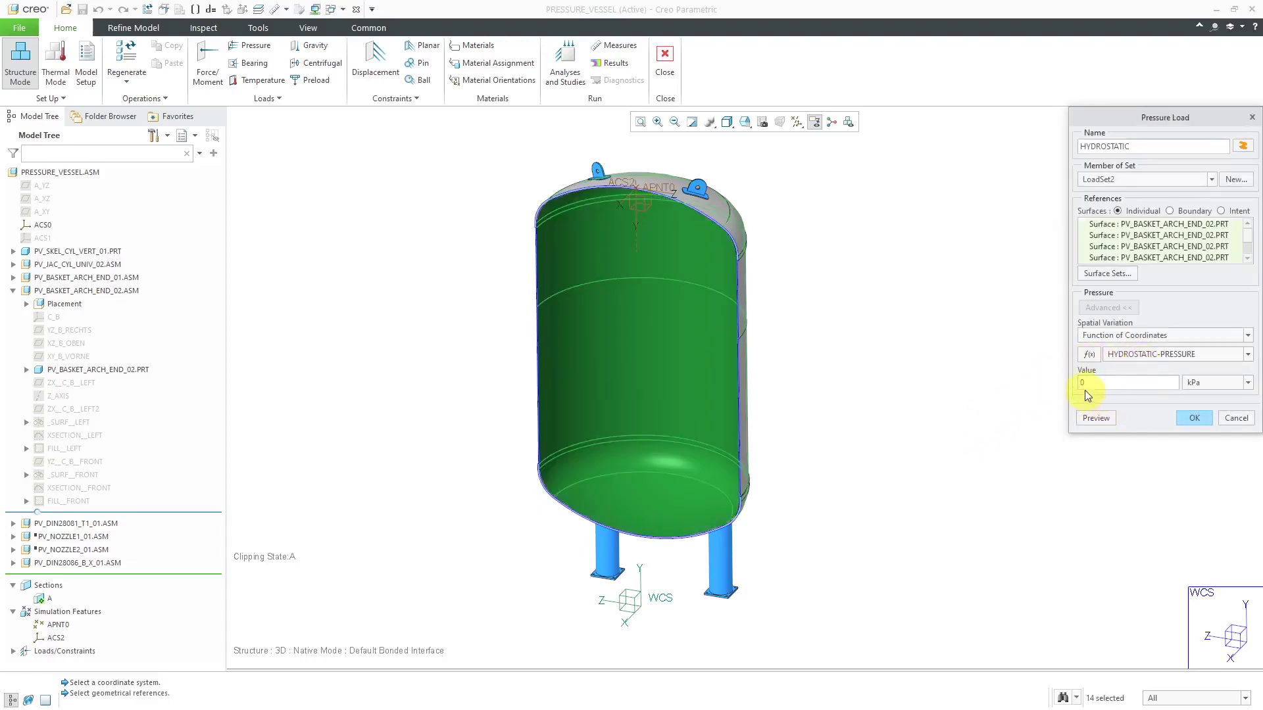
Set the HYDROSTATIC load to 1 psi and preview its height-varying pressure arrows.
left_click(1248, 384)
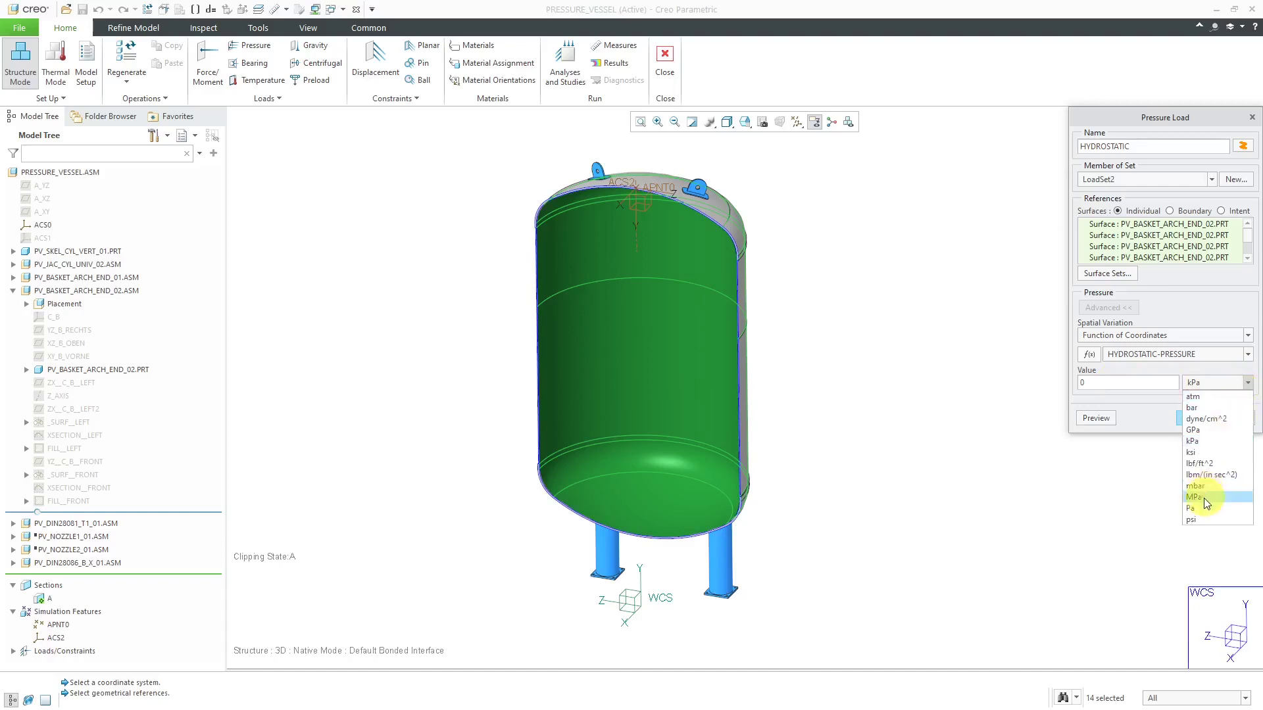
left_click(1198, 519)
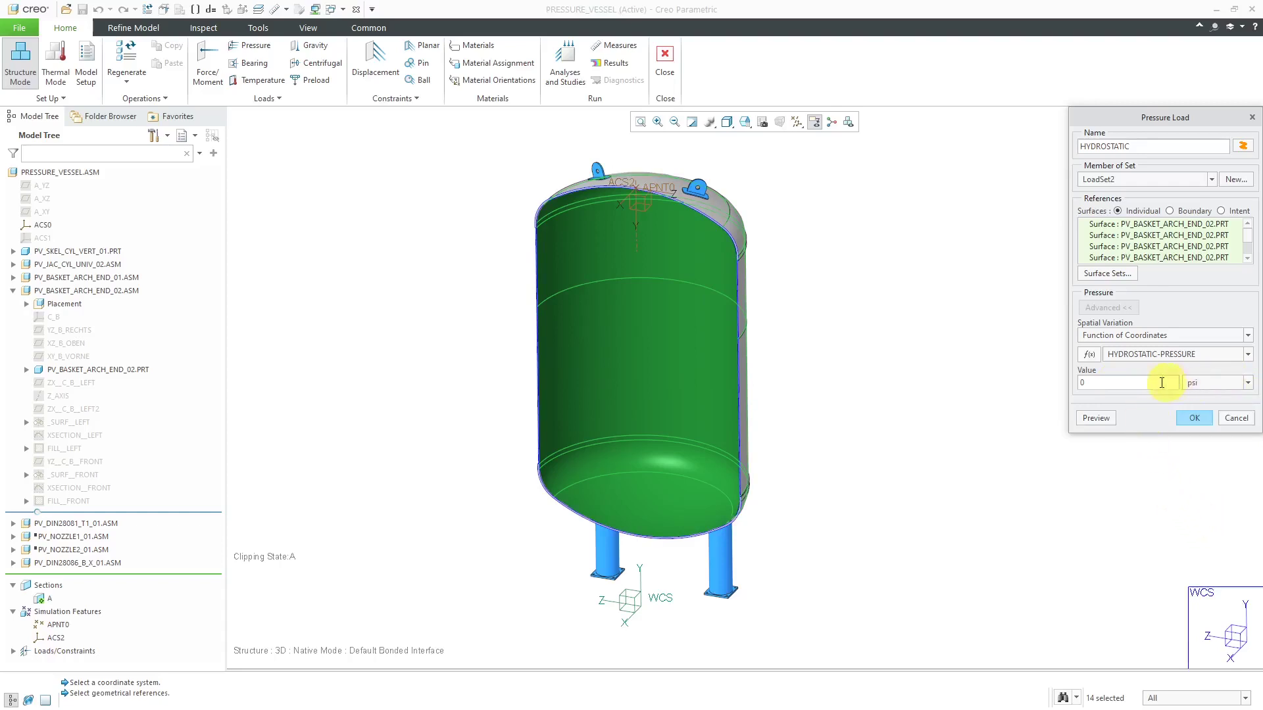
double_click(1093, 382)
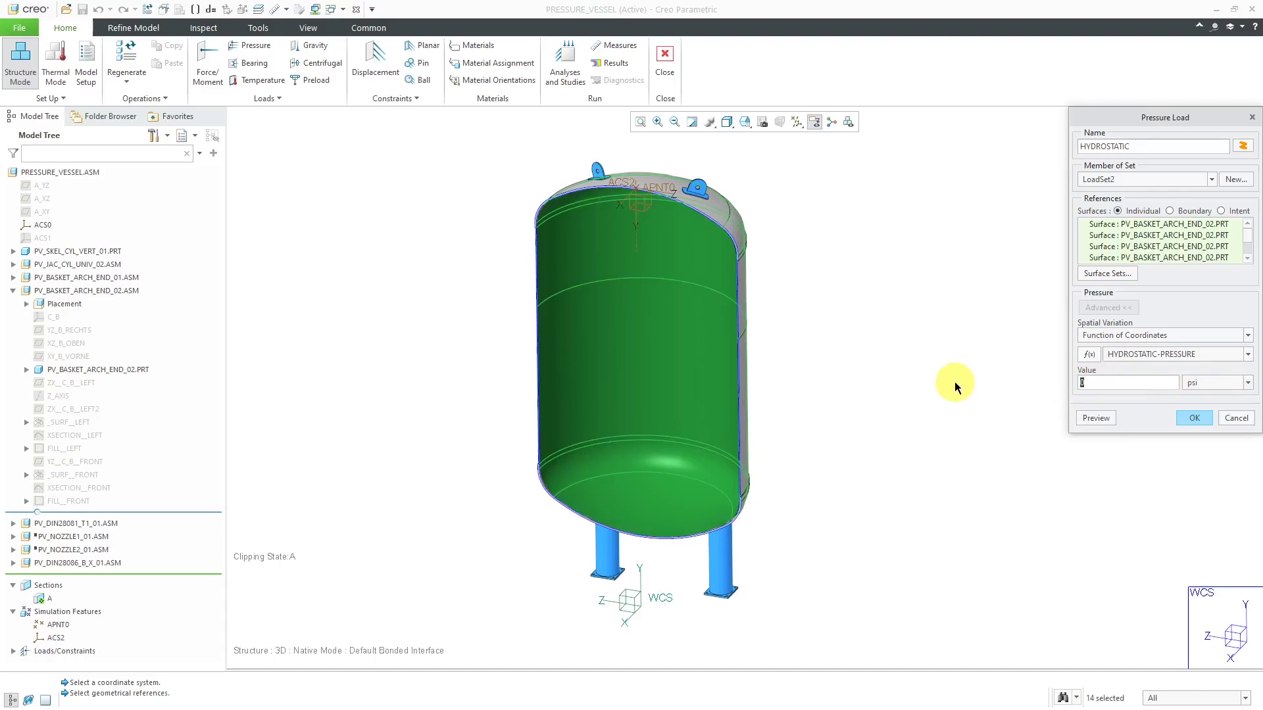
type("1")
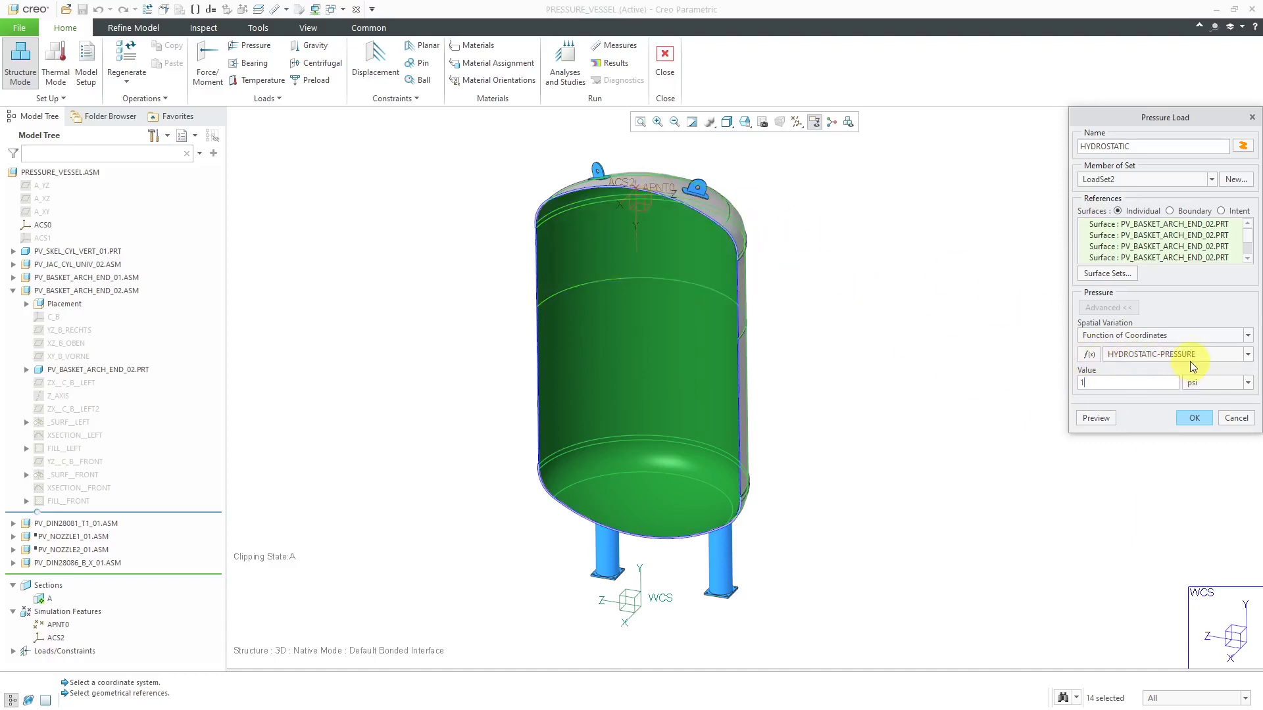
left_click(1094, 419)
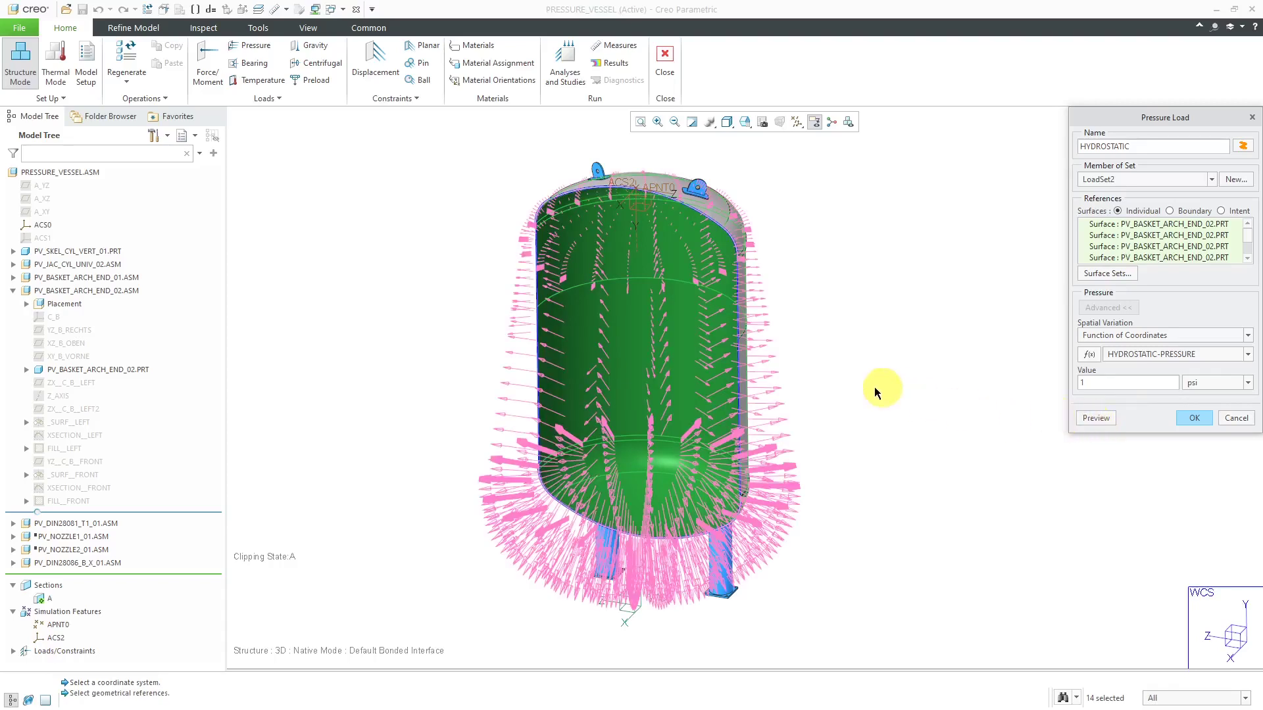
mouse_move(874, 386)
middle_mouse_down()
mouse_move(795, 368)
mouse_move(817, 361)
middle_mouse_up()
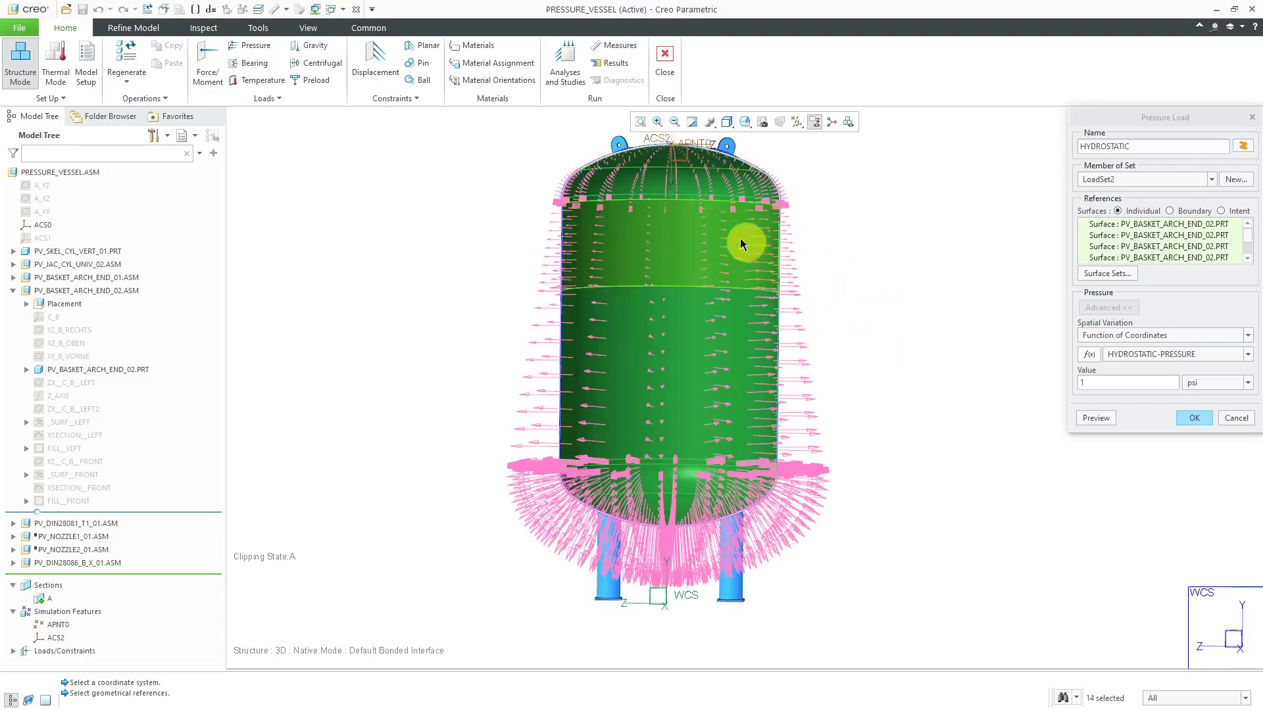
left_click(673, 156)
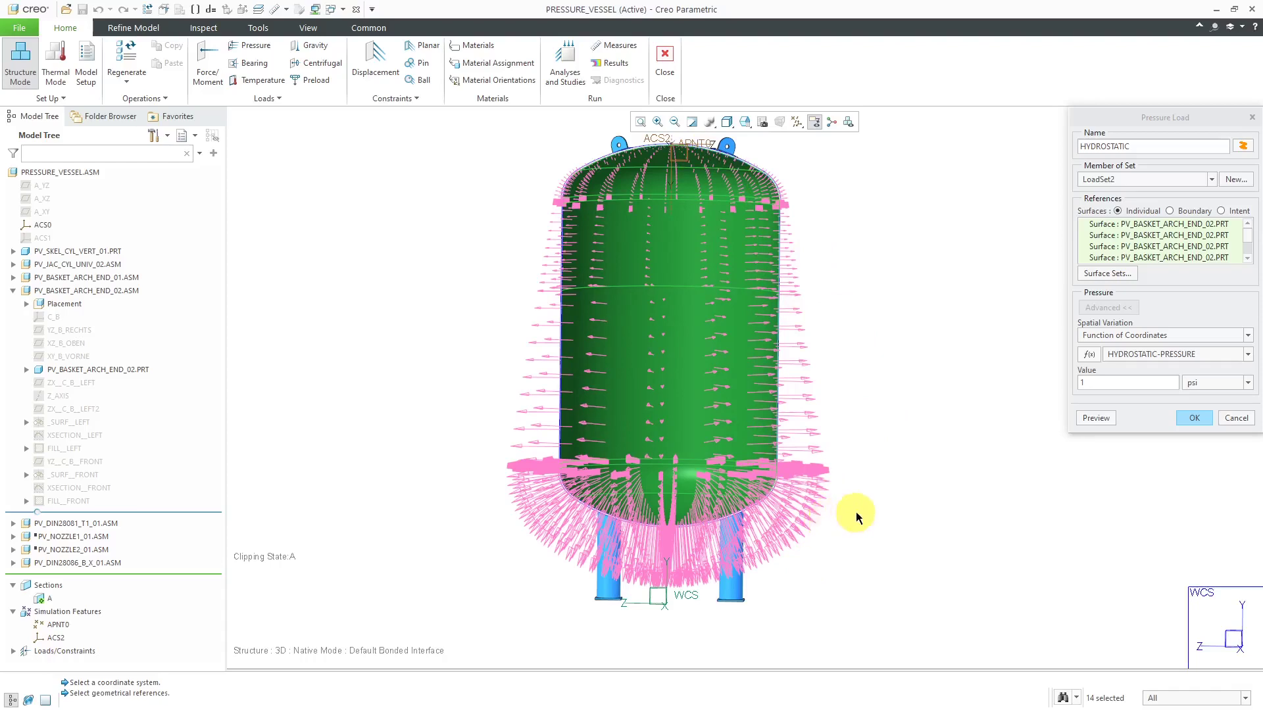
Create the HYDROSTATIC load and expand LoadSet1 and LoadSet2 in the model tree.
left_click(1194, 418)
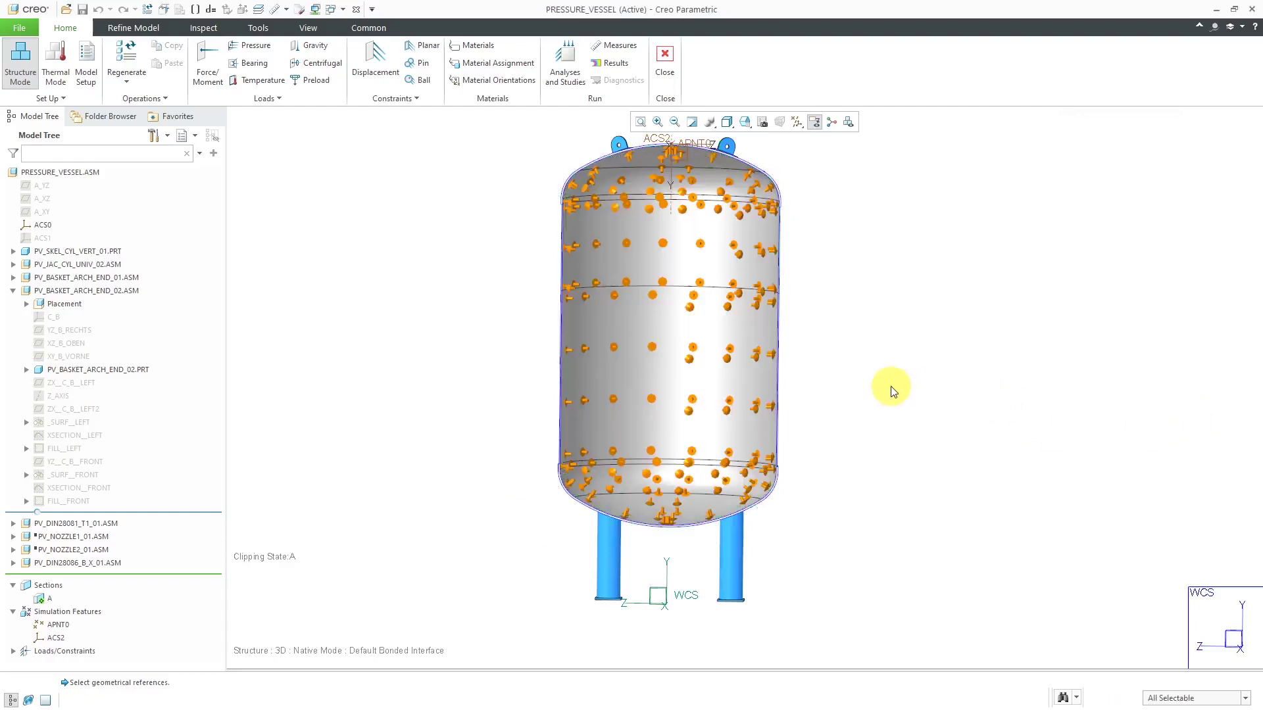
middle_click_drag(890, 386, 862, 403)
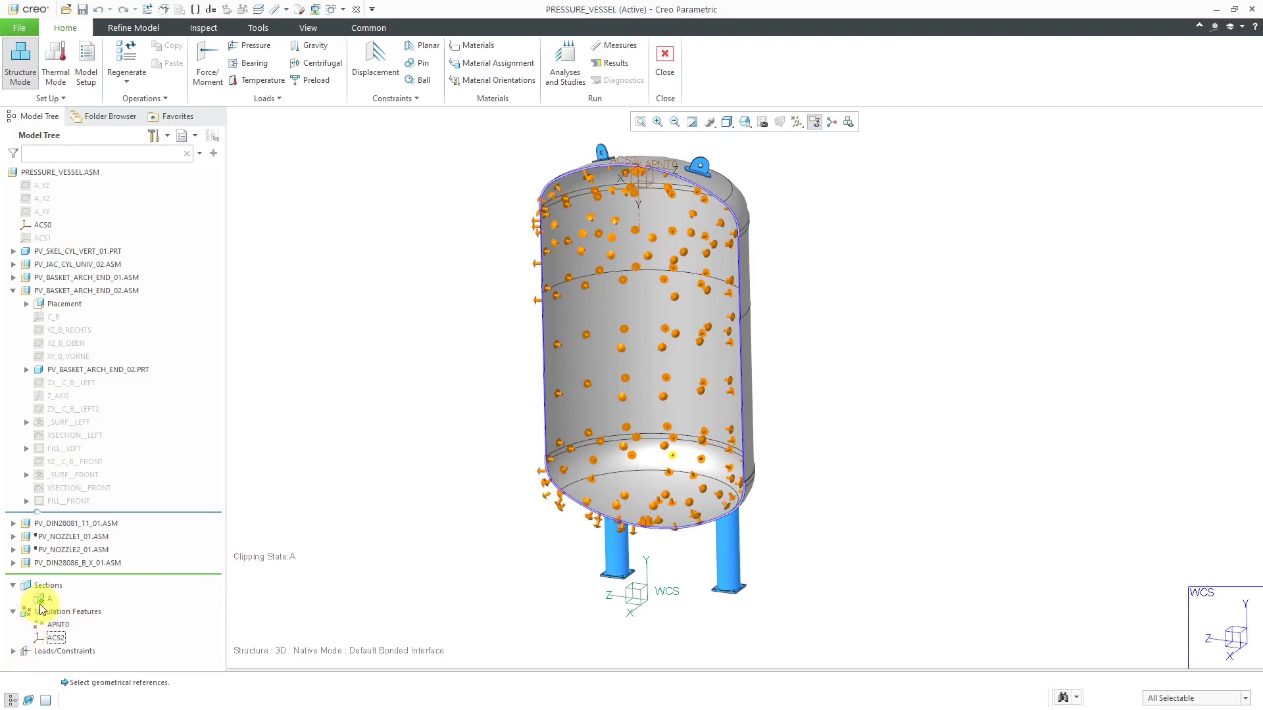
left_click(14, 651)
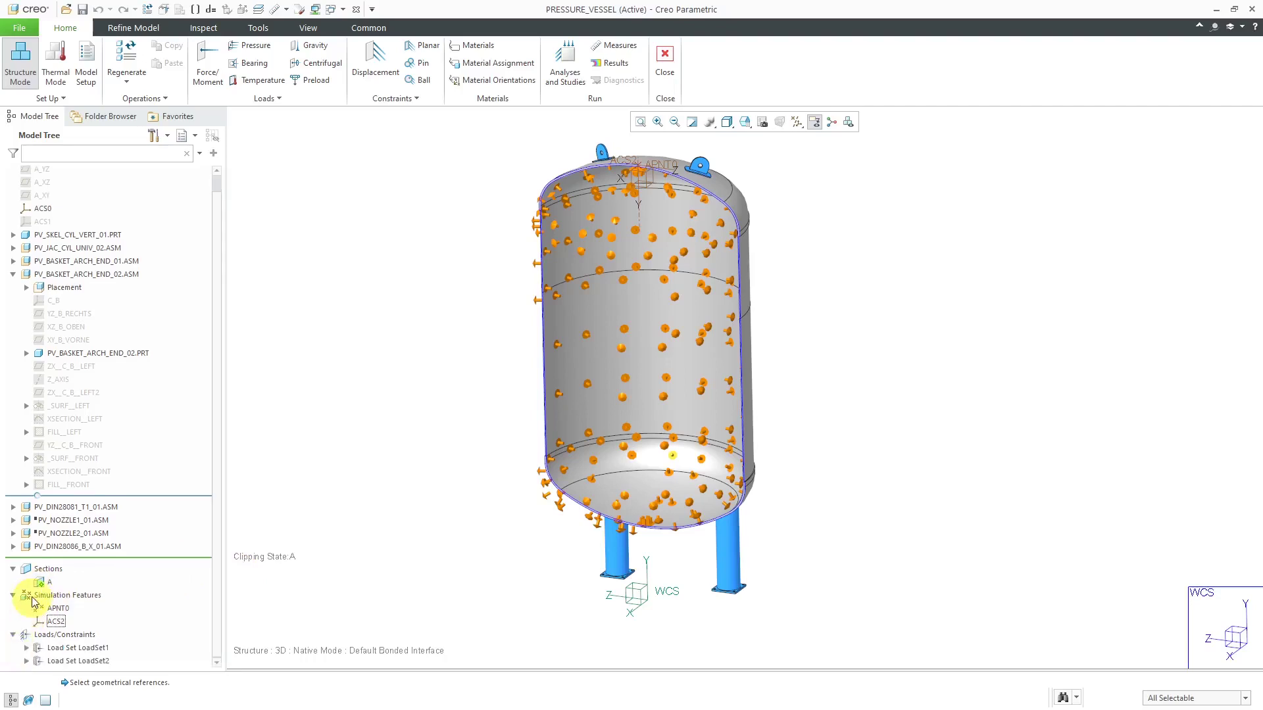
left_click(26, 648)
left_click(26, 661)
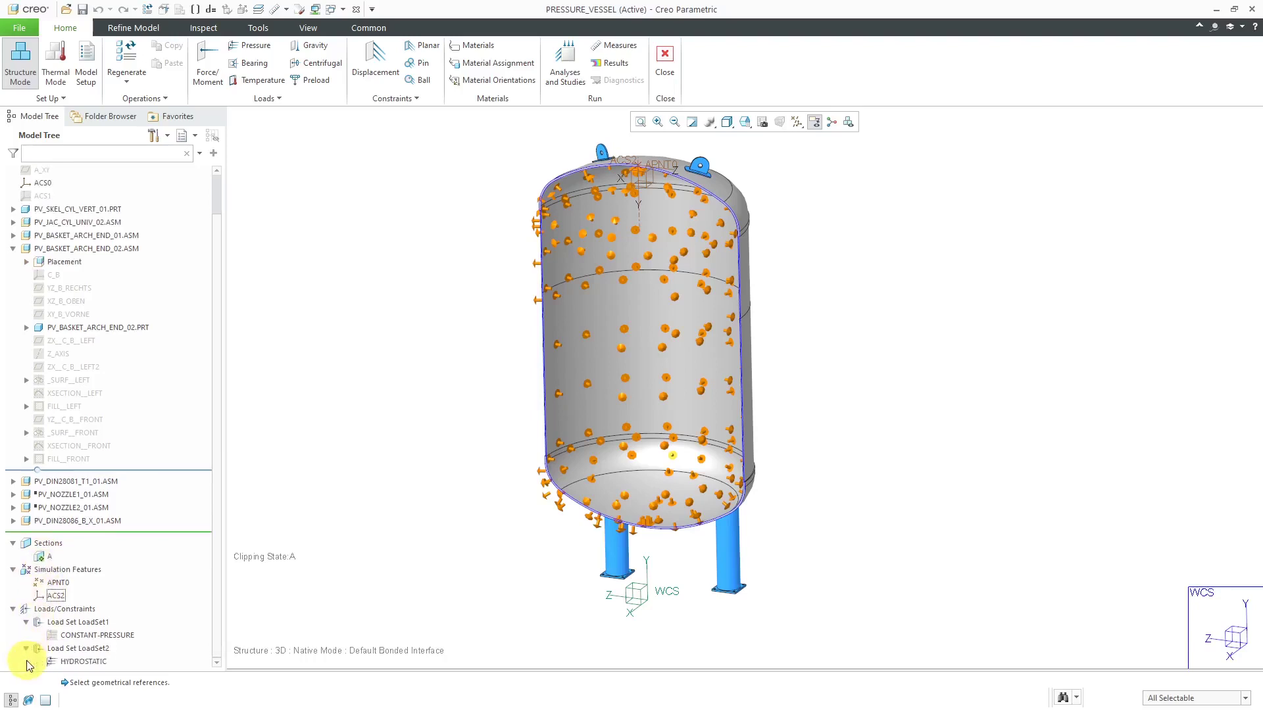